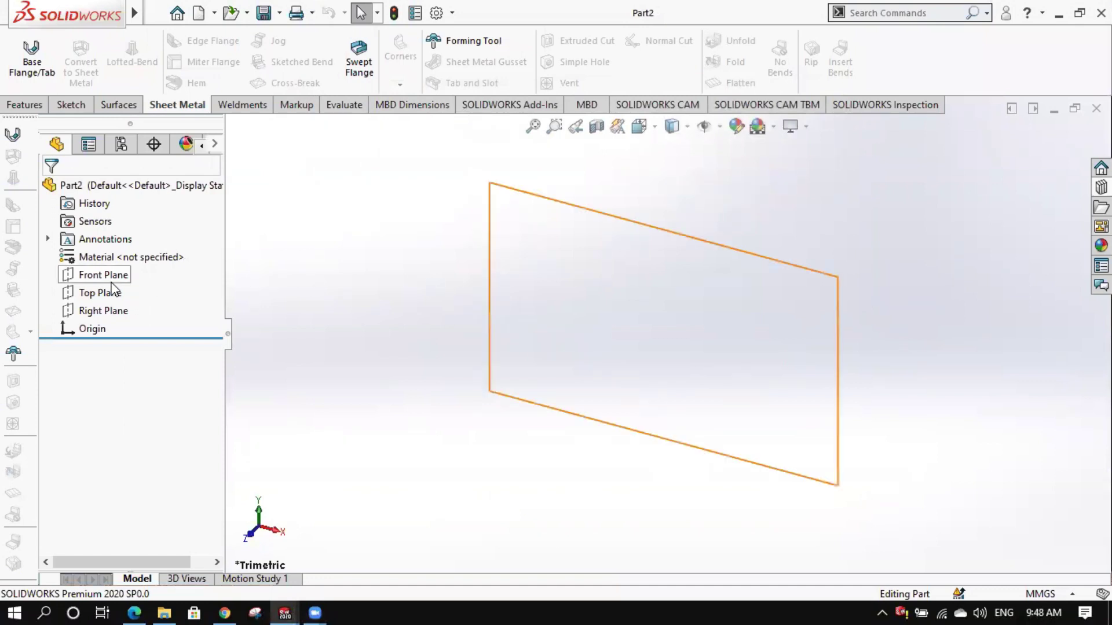
# Start a sketch on the Top Plane and draw a center rectangle on the origin
pyautogui.rightClick(107, 294)
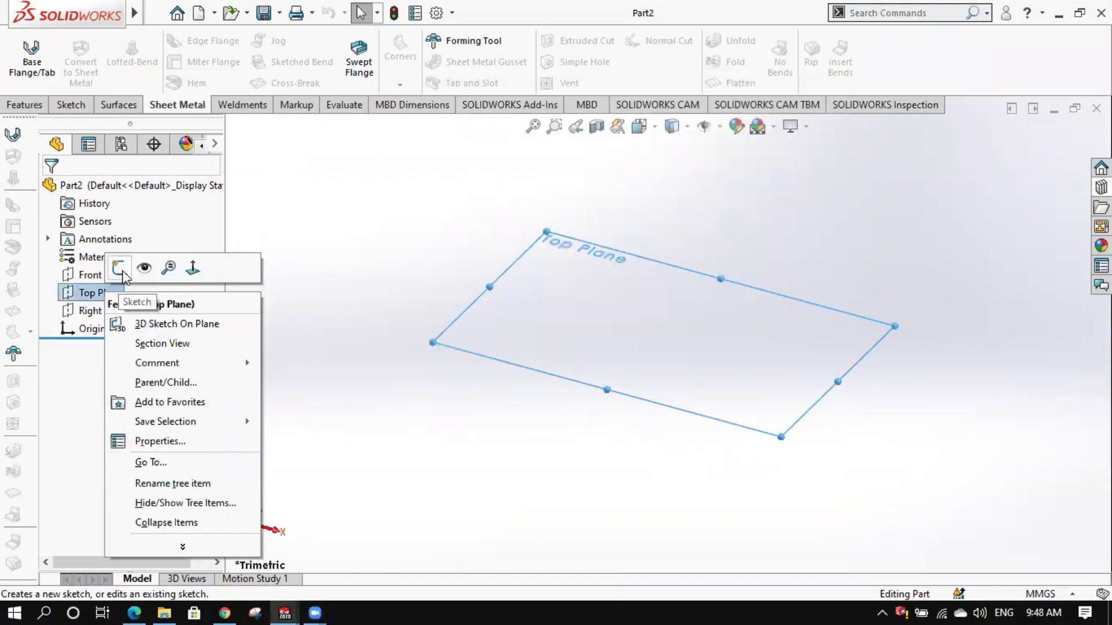
pyautogui.click(119, 268)
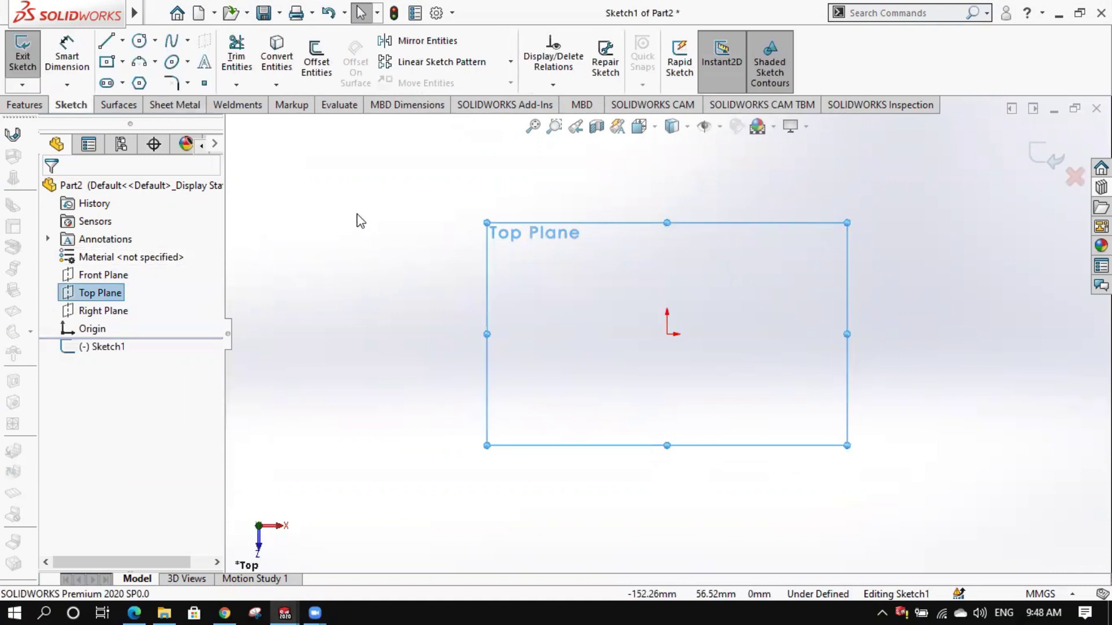
pyautogui.click(122, 62)
pyautogui.click(141, 97)
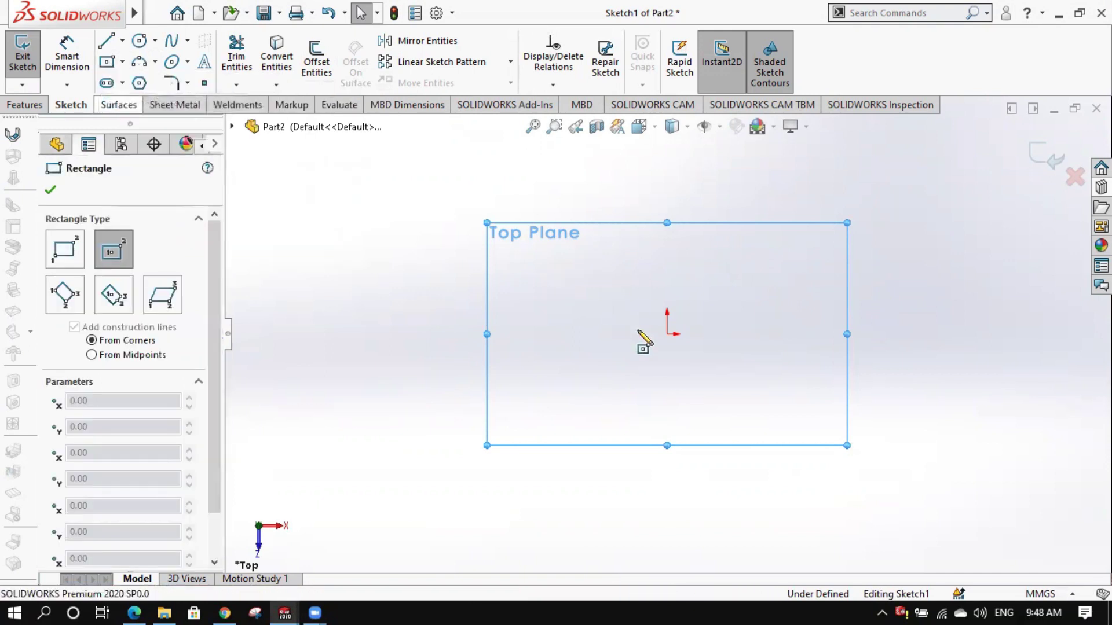
pyautogui.click(667, 334)
pyautogui.click(797, 363)
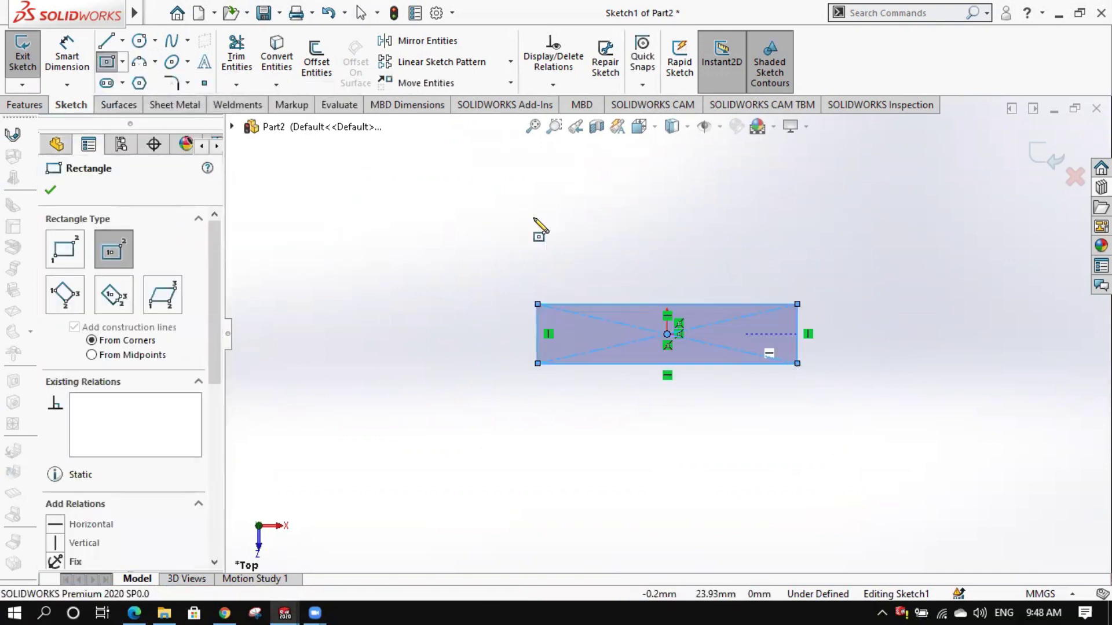
# Dimension the rectangle 200 mm wide and 60 mm tall
pyautogui.click(62, 58)
pyautogui.click(697, 304)
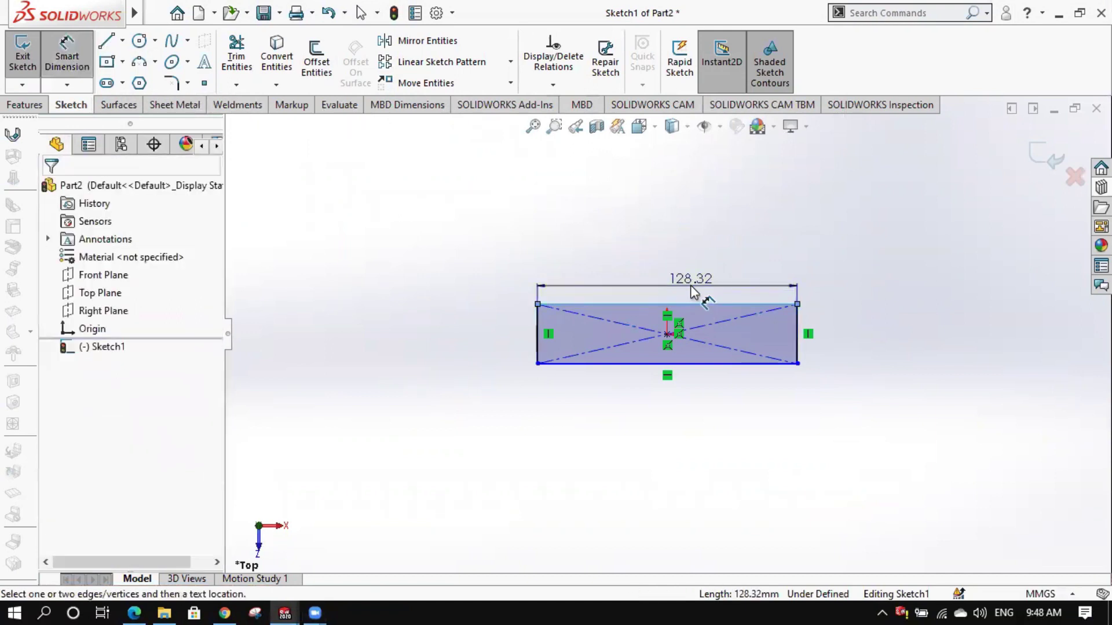
pyautogui.write('200')
pyautogui.press('Return')
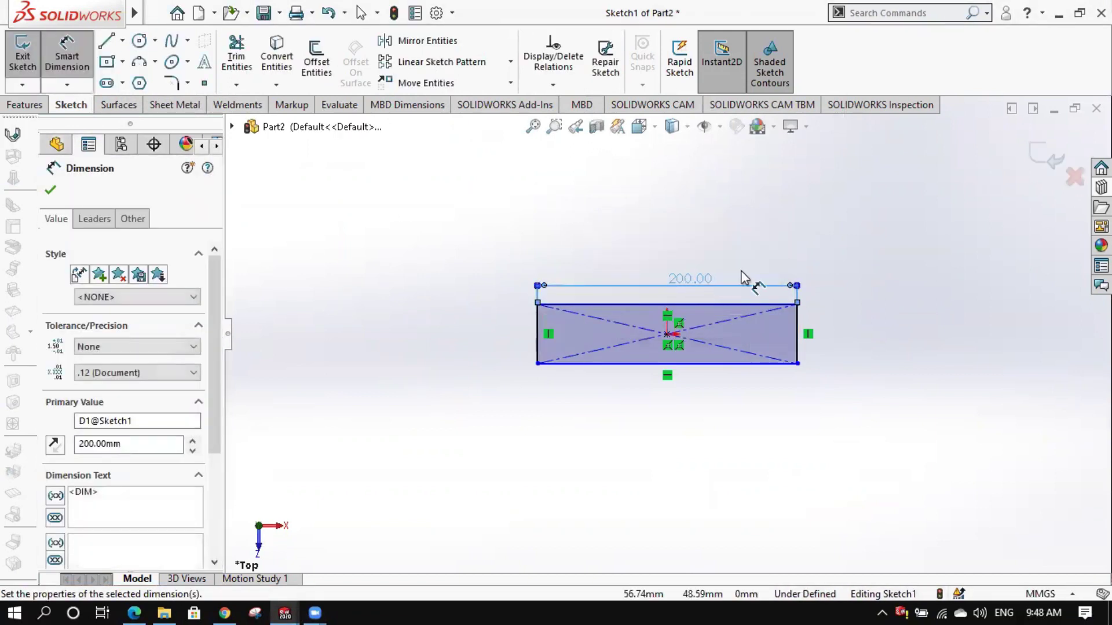
pyautogui.click(538, 346)
pyautogui.click(509, 332)
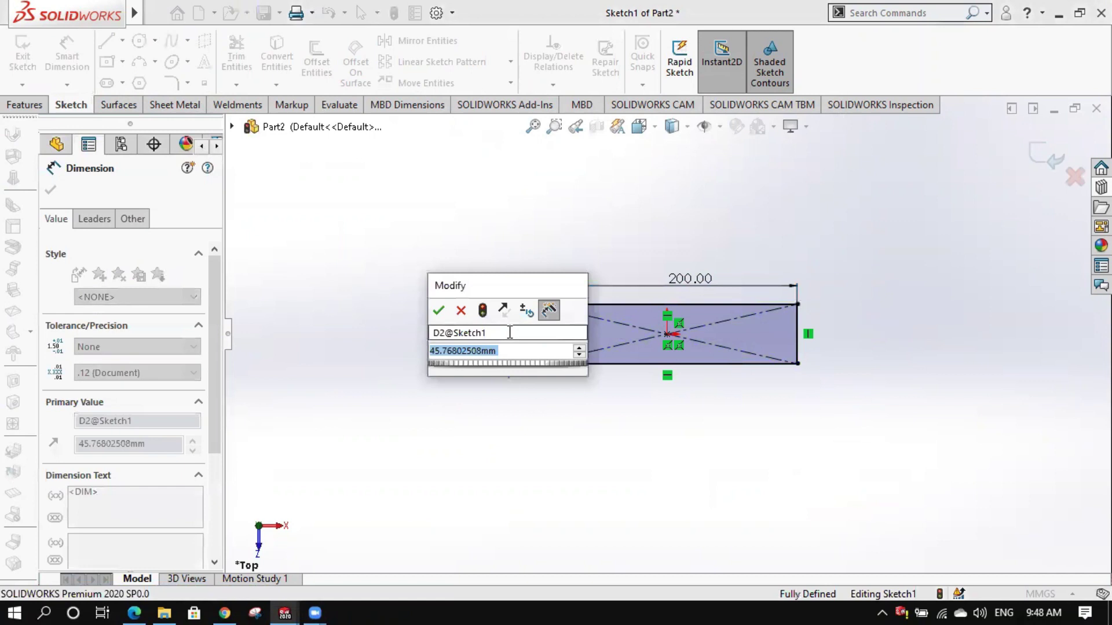
pyautogui.write('60')
pyautogui.press('Return')
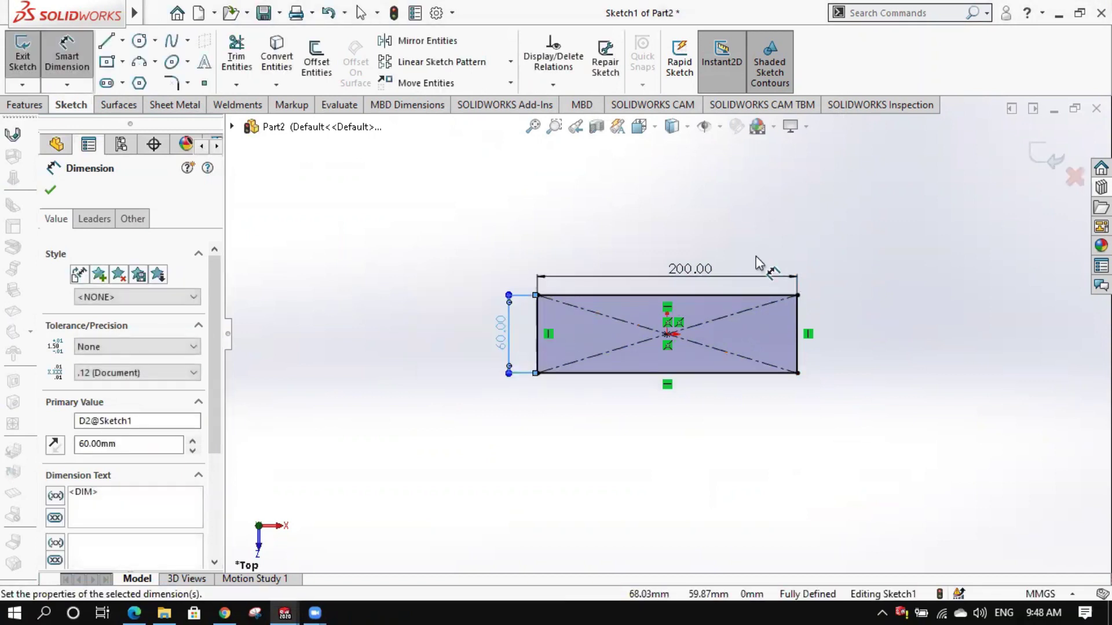
pyautogui.scroll(-1, 736, 255)
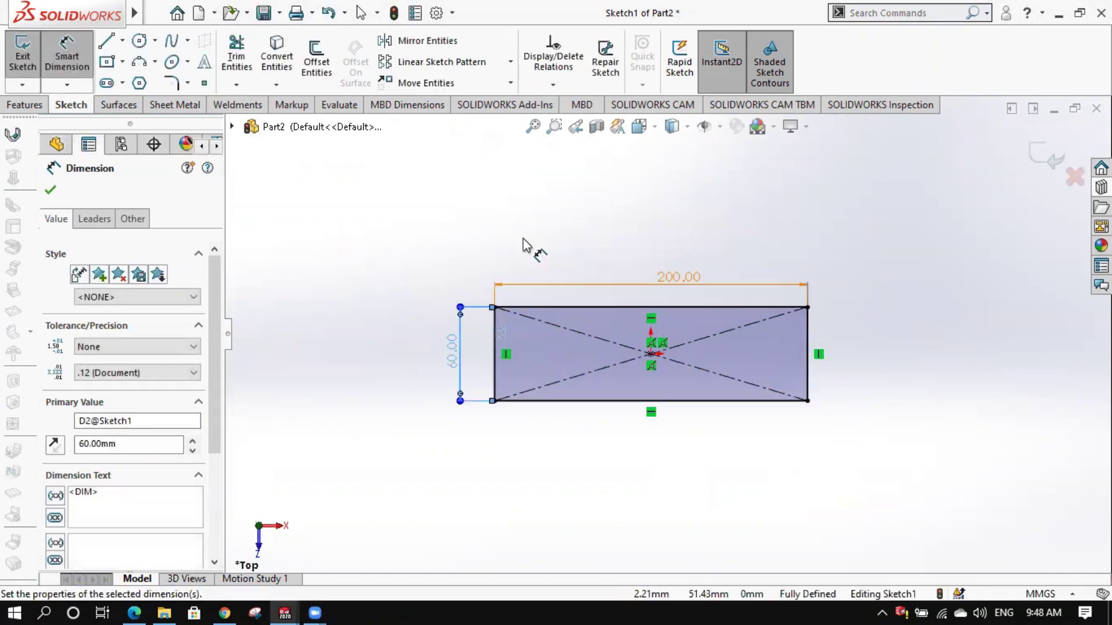
# Draw a corner rectangle standing on the base rectangle's top edge
pyautogui.click(123, 64)
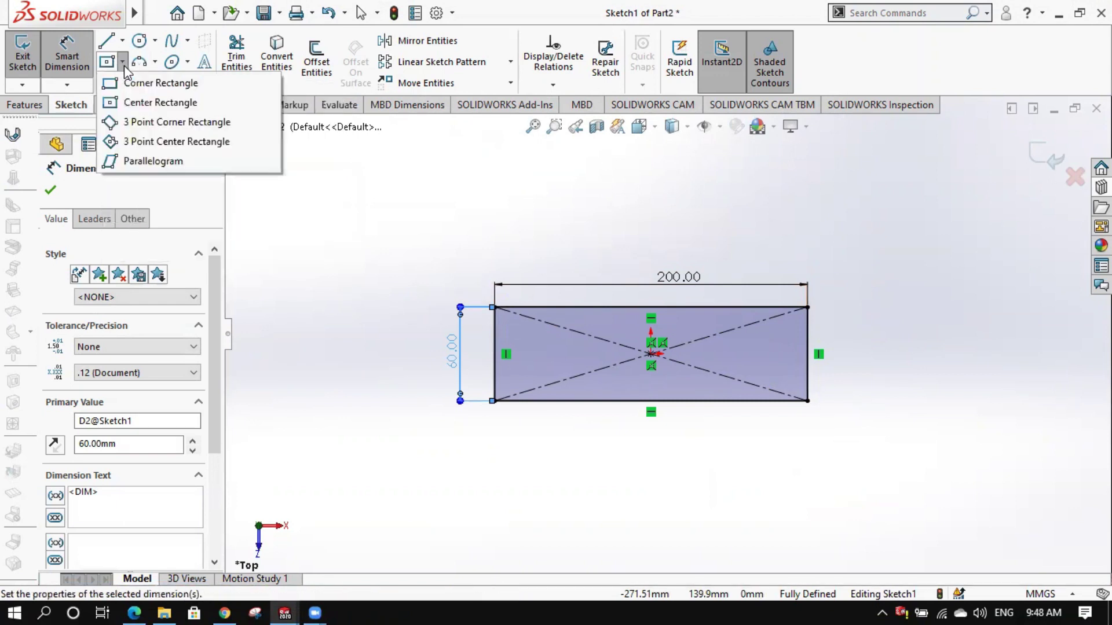
pyautogui.click(131, 83)
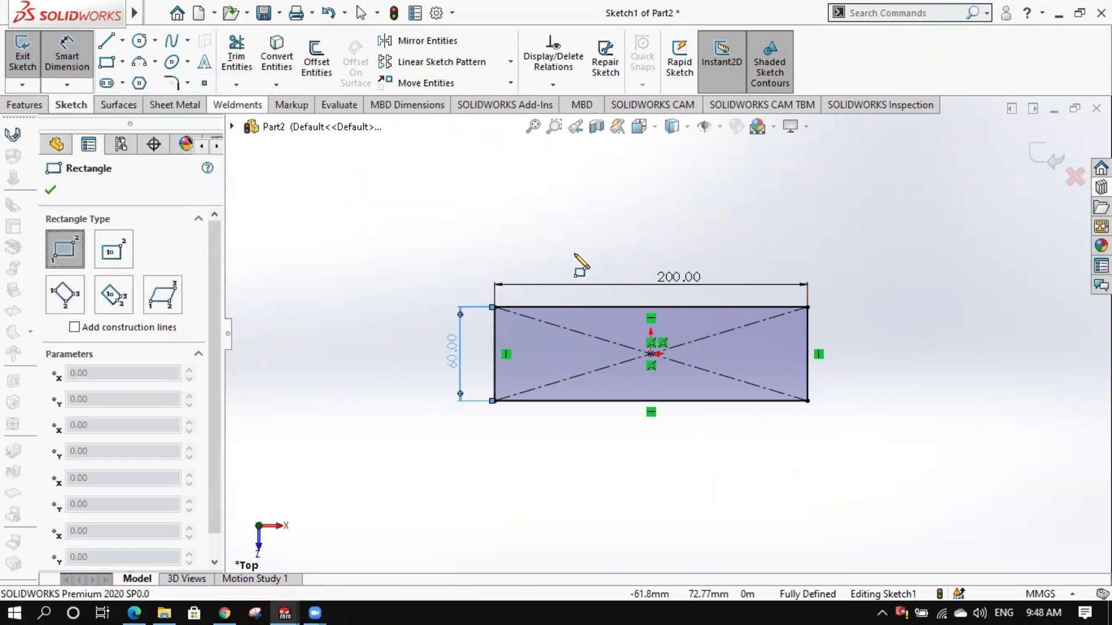
pyautogui.click(680, 308)
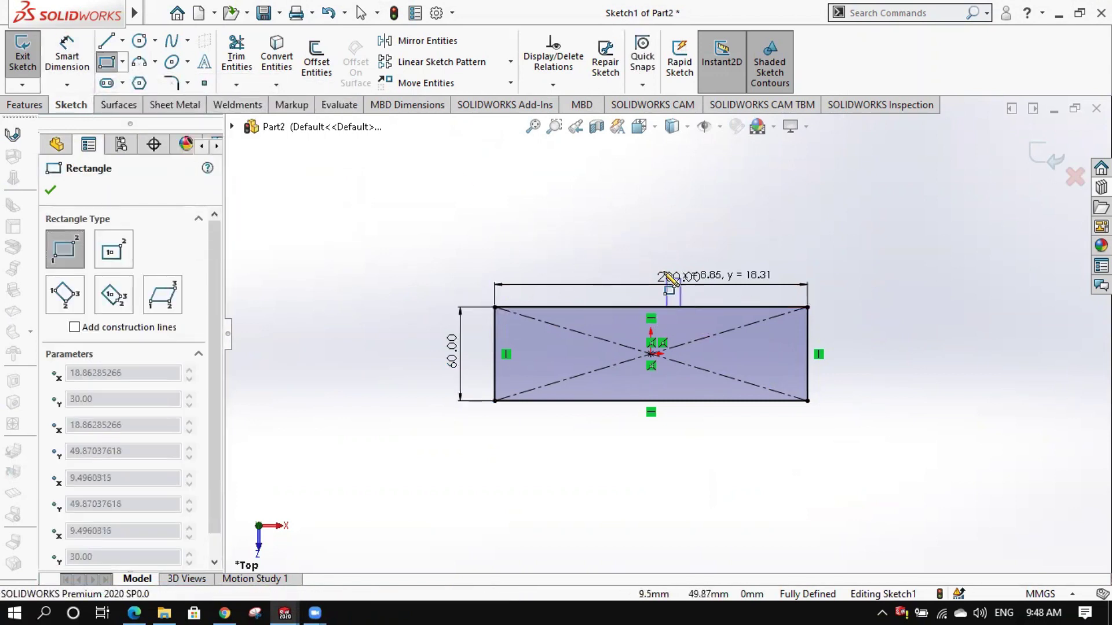
pyautogui.click(612, 203)
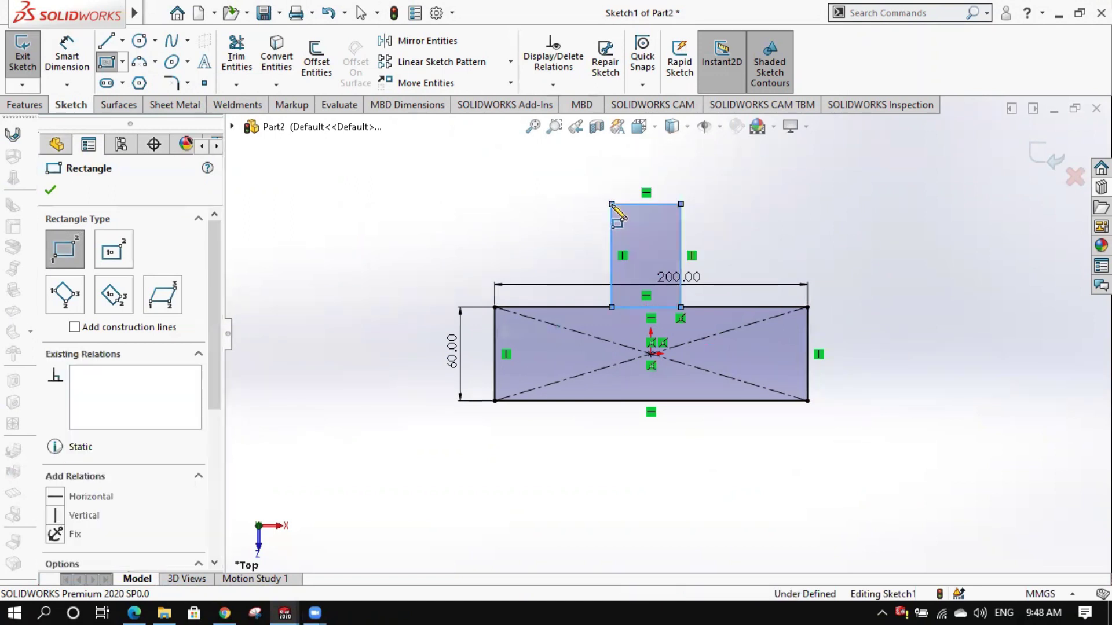
# Dimension the new rectangle 80 × 60 mm and move the 200 dimension below the base
pyautogui.click(66, 58)
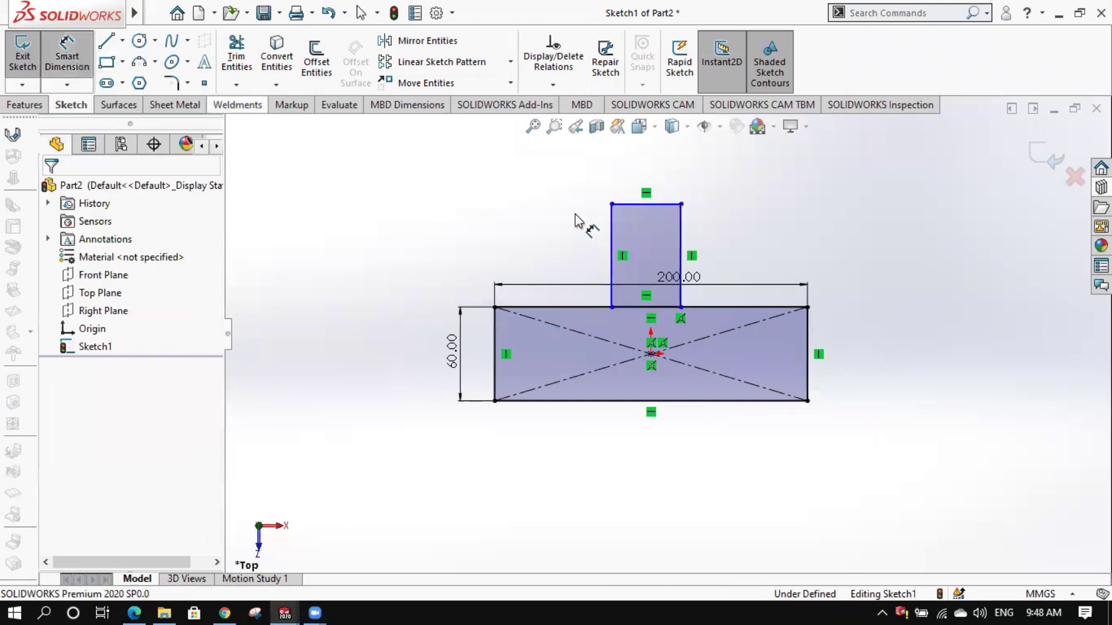
pyautogui.click(649, 204)
pyautogui.click(645, 170)
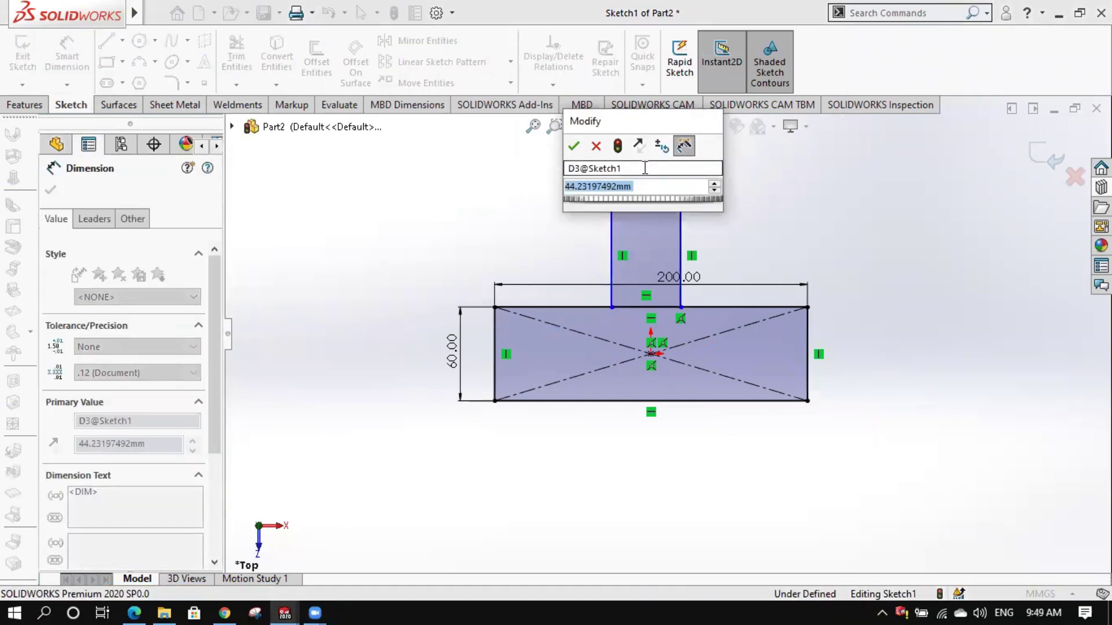
pyautogui.write('80')
pyautogui.press('Return')
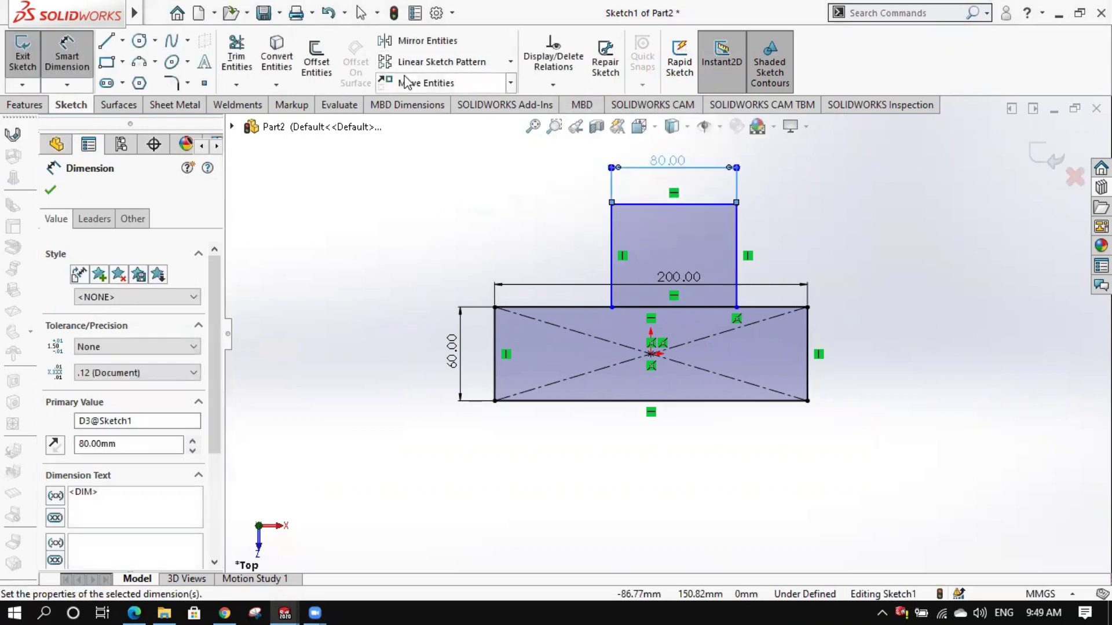
pyautogui.click(612, 254)
pyautogui.click(558, 247)
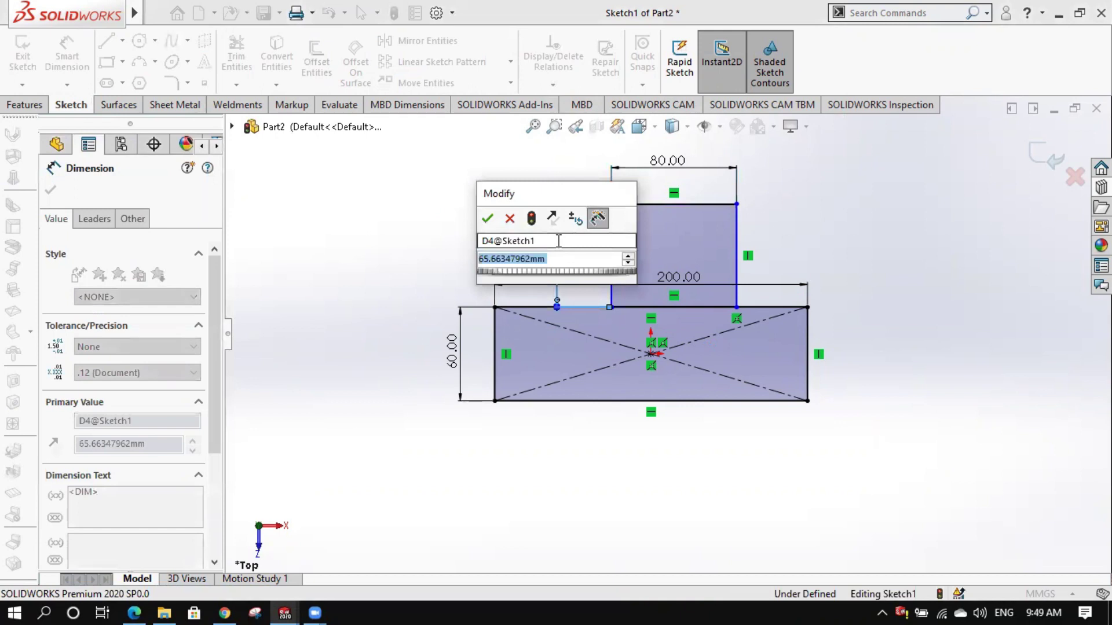
pyautogui.write('60')
pyautogui.press('Return')
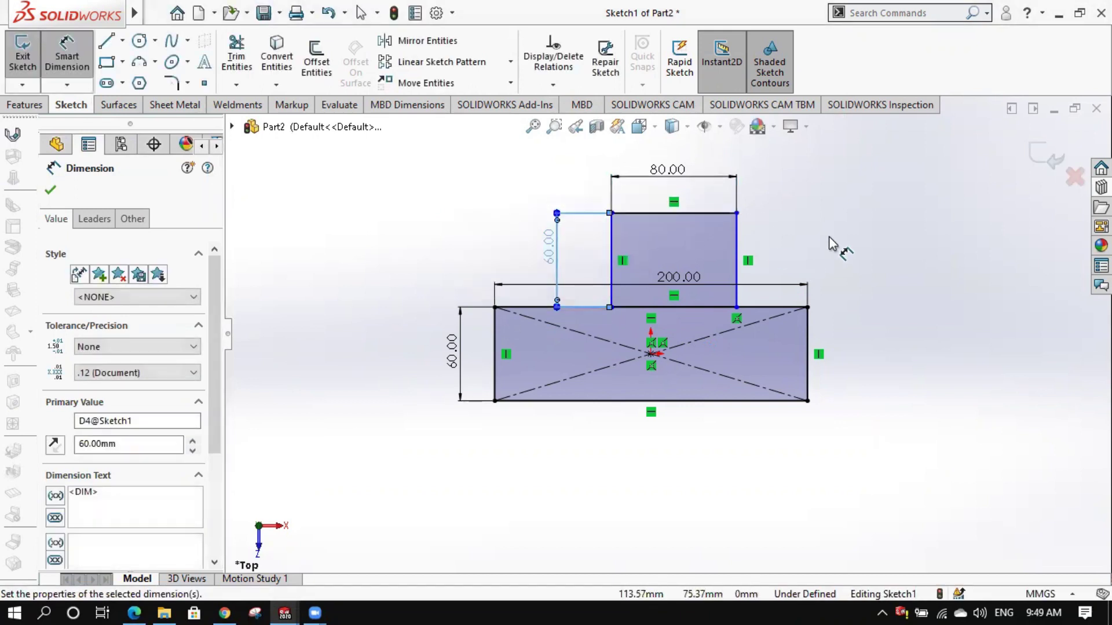
pyautogui.moveTo(689, 287); pyautogui.dragTo(698, 476)
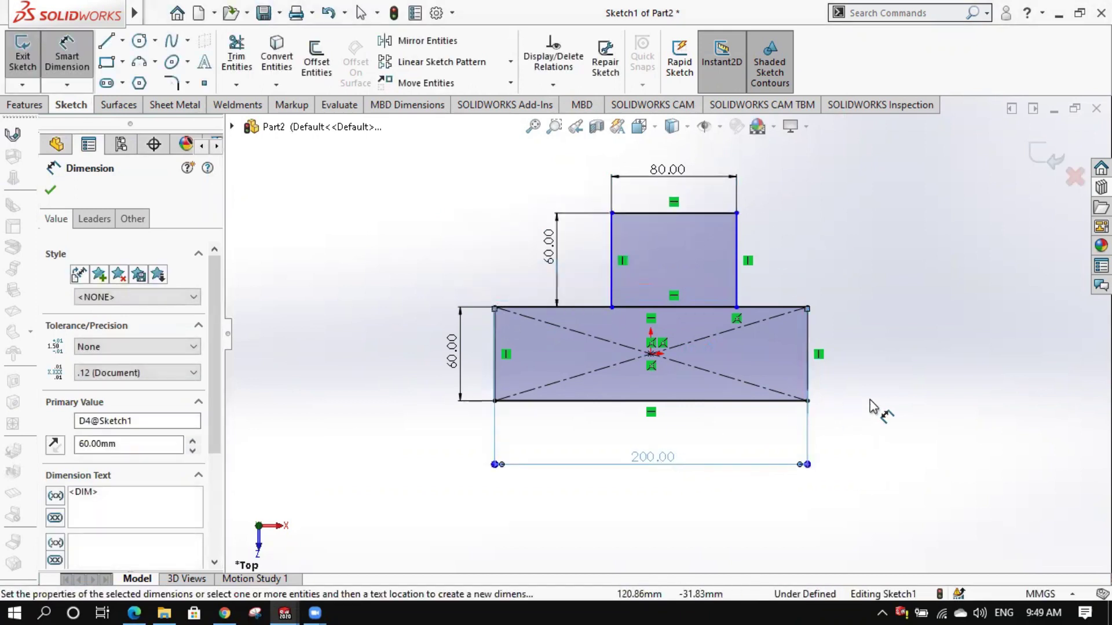
pyautogui.press('Escape')
# Add a Vertical relation between the tab's top-edge midpoint and the origin
pyautogui.click(579, 86)
pyautogui.click(579, 124)
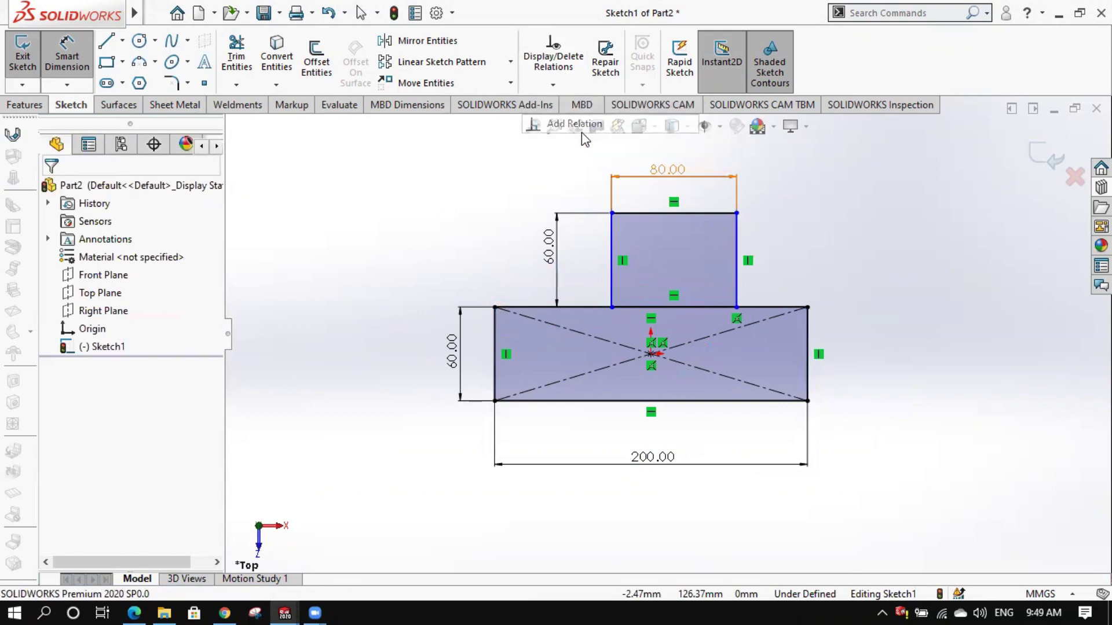
pyautogui.click(674, 213)
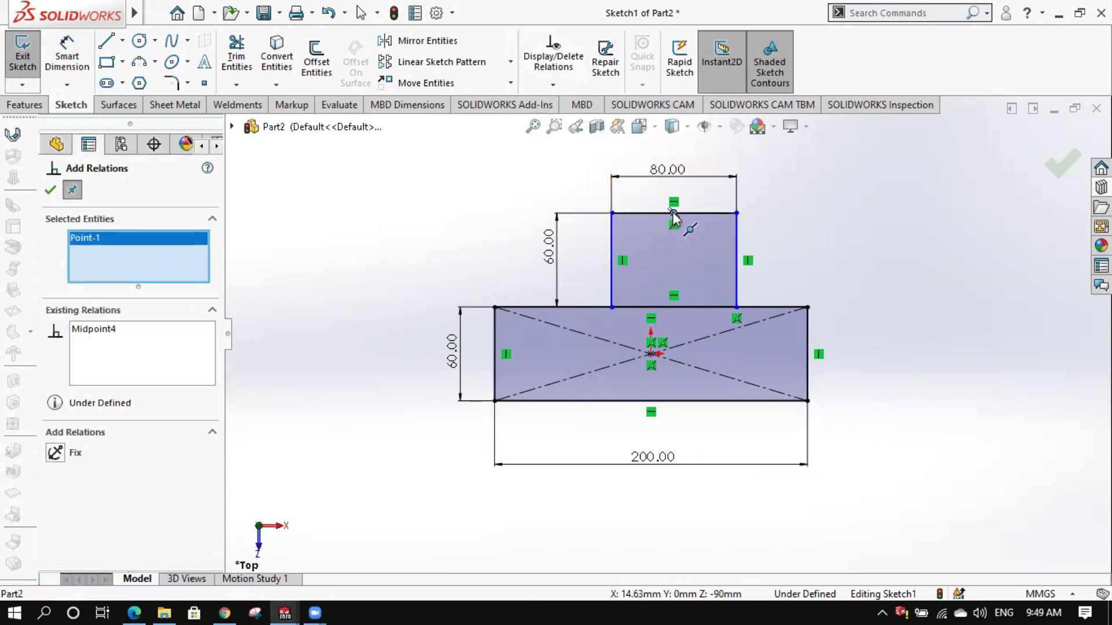
pyautogui.click(651, 351)
pyautogui.click(62, 478)
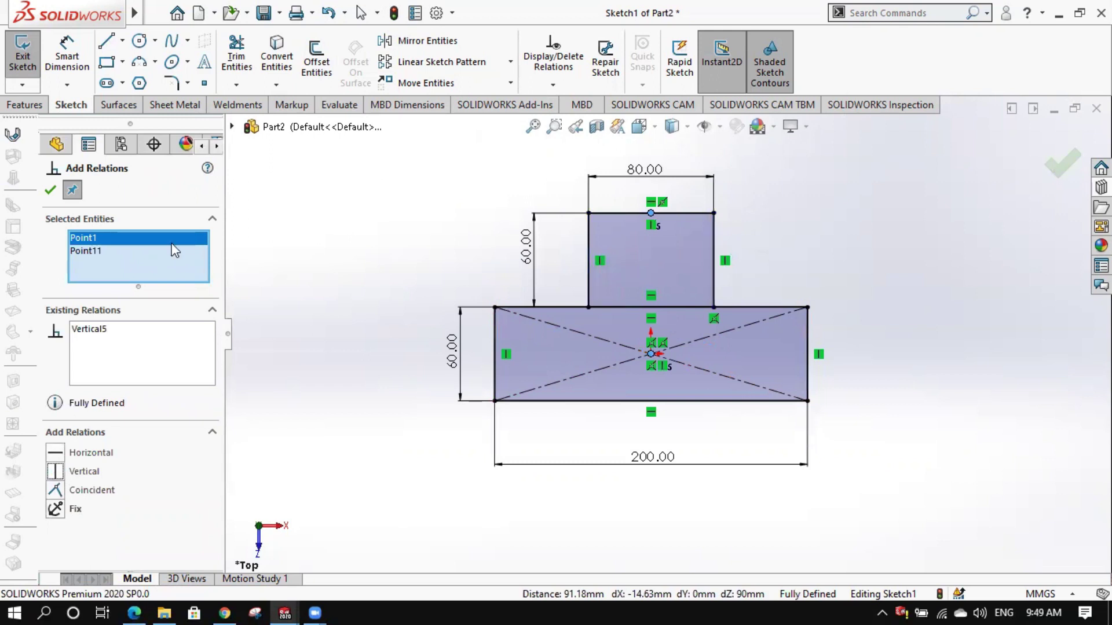
pyautogui.click(50, 192)
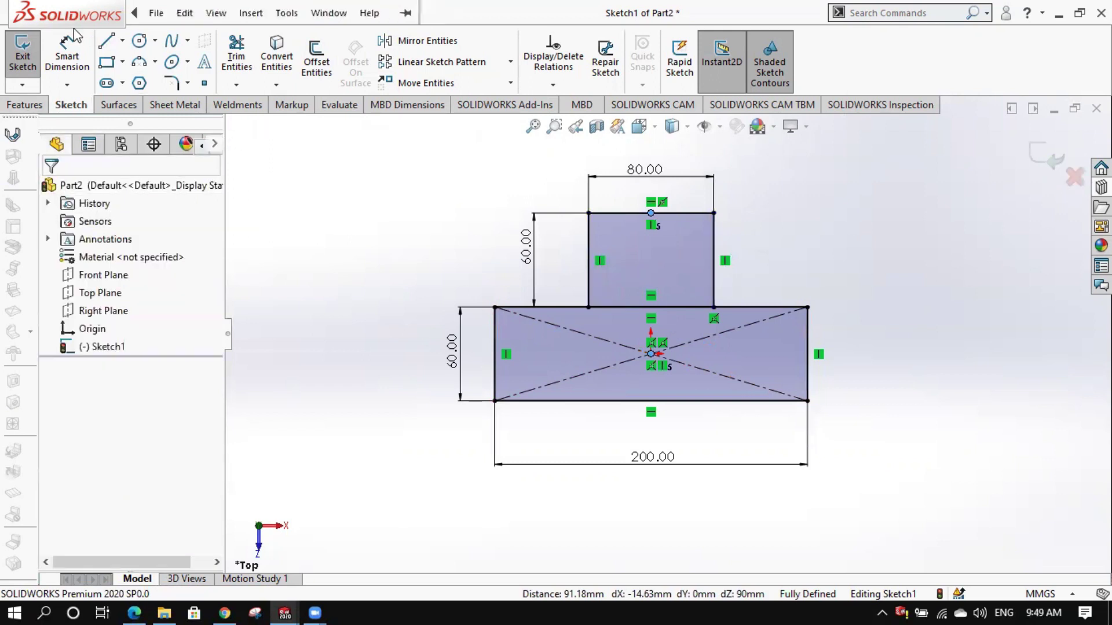
# Trim the shared line between the rectangles and fillet the base's four corners at 10 mm
pyautogui.click(257, 67)
pyautogui.moveTo(636, 291); pyautogui.dragTo(639, 320)
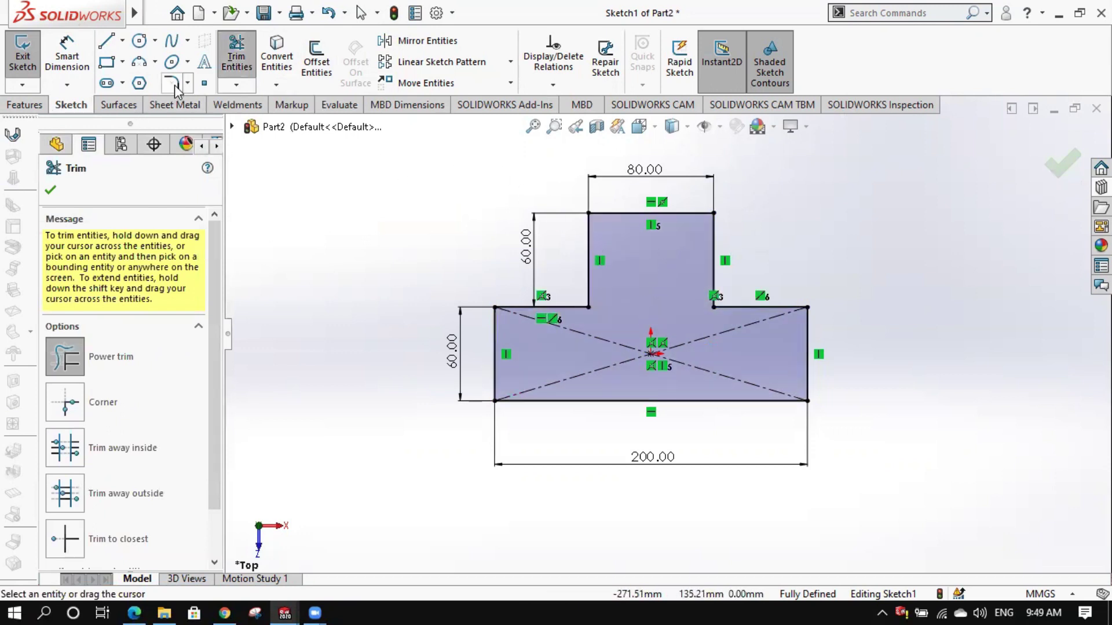
pyautogui.click(172, 84)
pyautogui.click(494, 308)
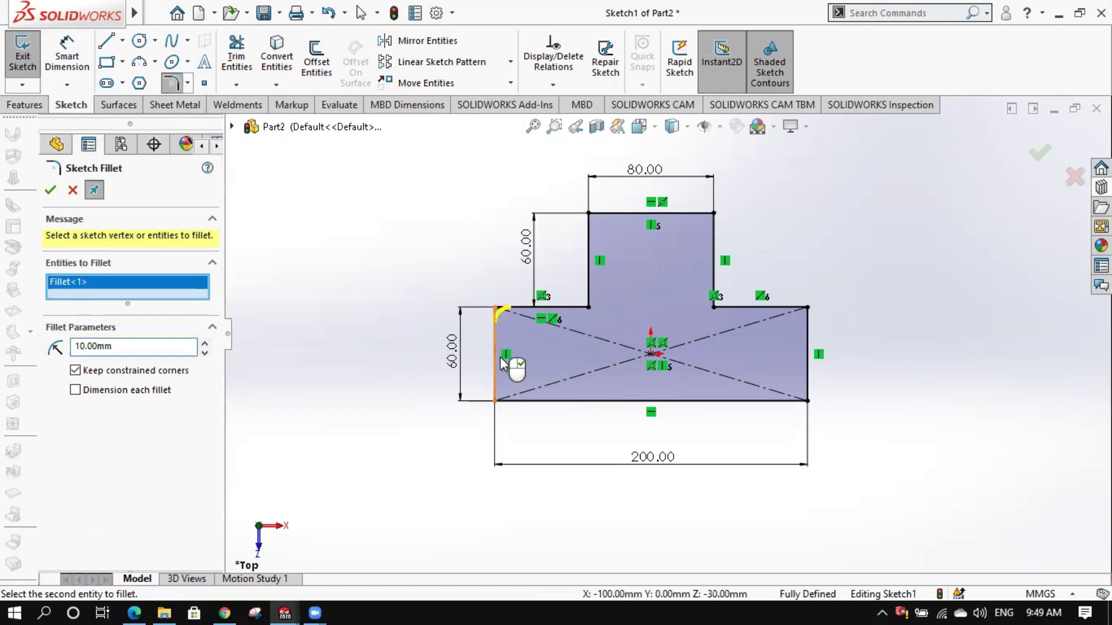
pyautogui.click(495, 400)
pyautogui.click(807, 400)
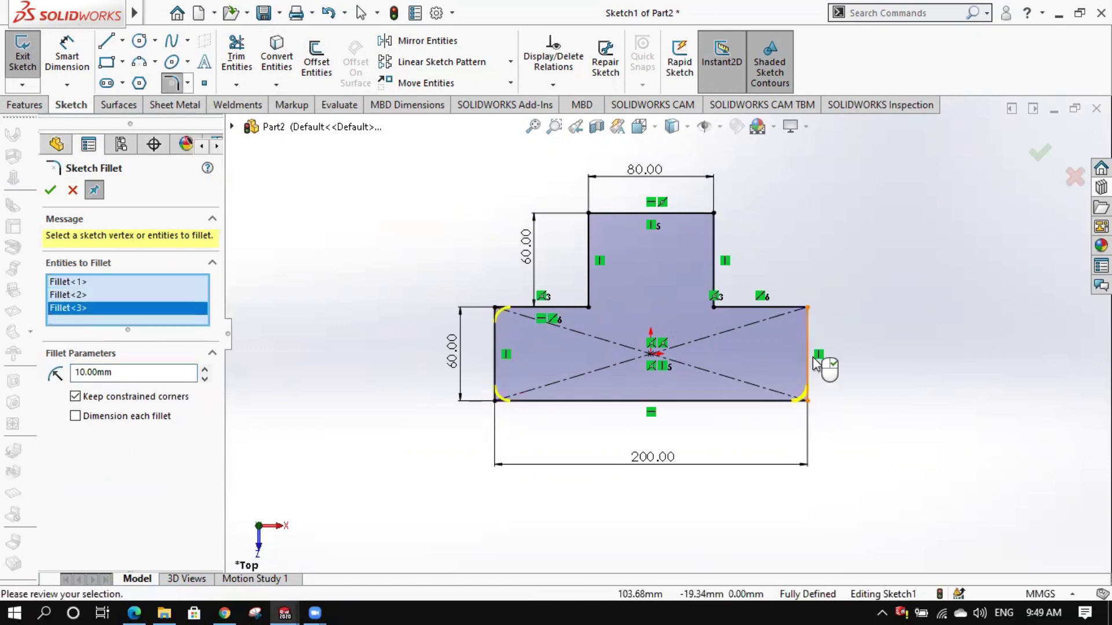
pyautogui.click(808, 308)
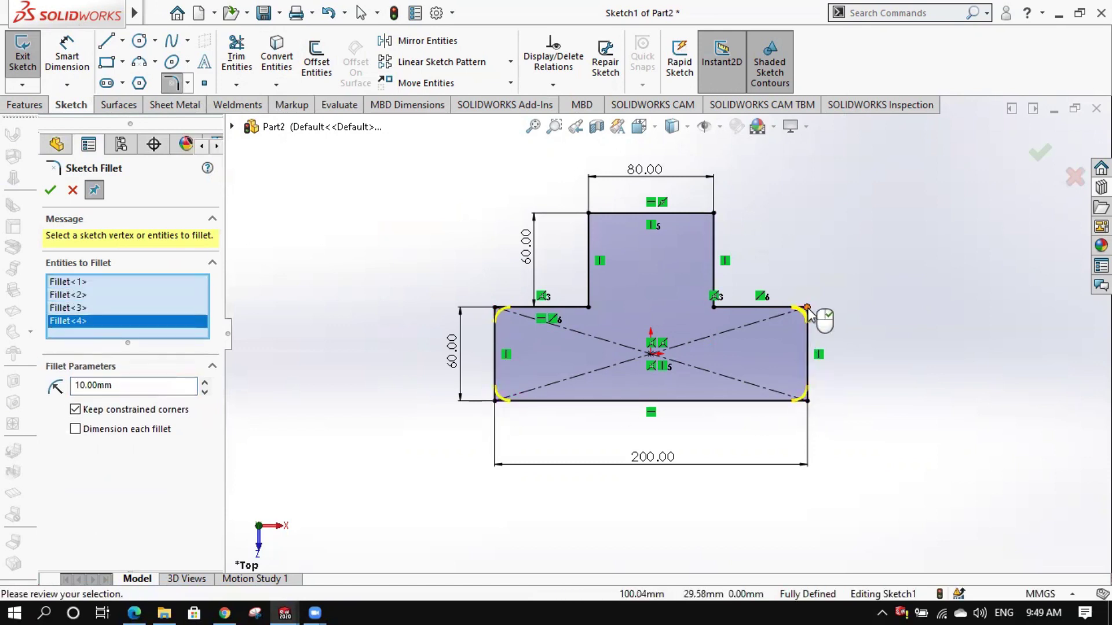
# Fillet the tab's two top corners at 10 mm and apply the fillets
pyautogui.click(713, 213)
pyautogui.press('Return')
pyautogui.click(588, 213)
pyautogui.click(605, 319)
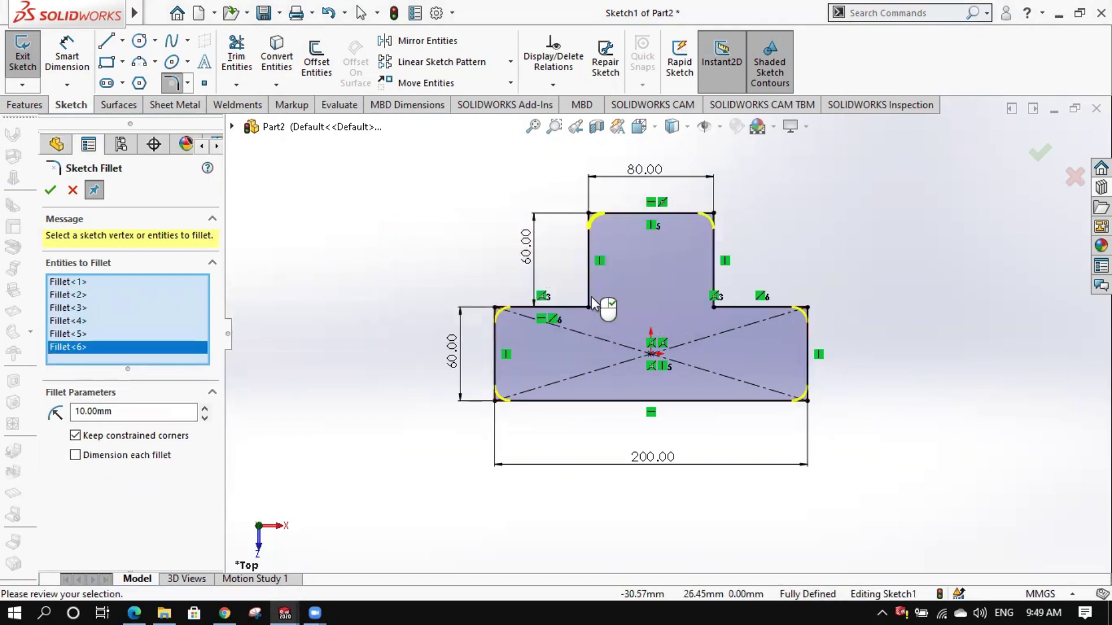
pyautogui.click(49, 191)
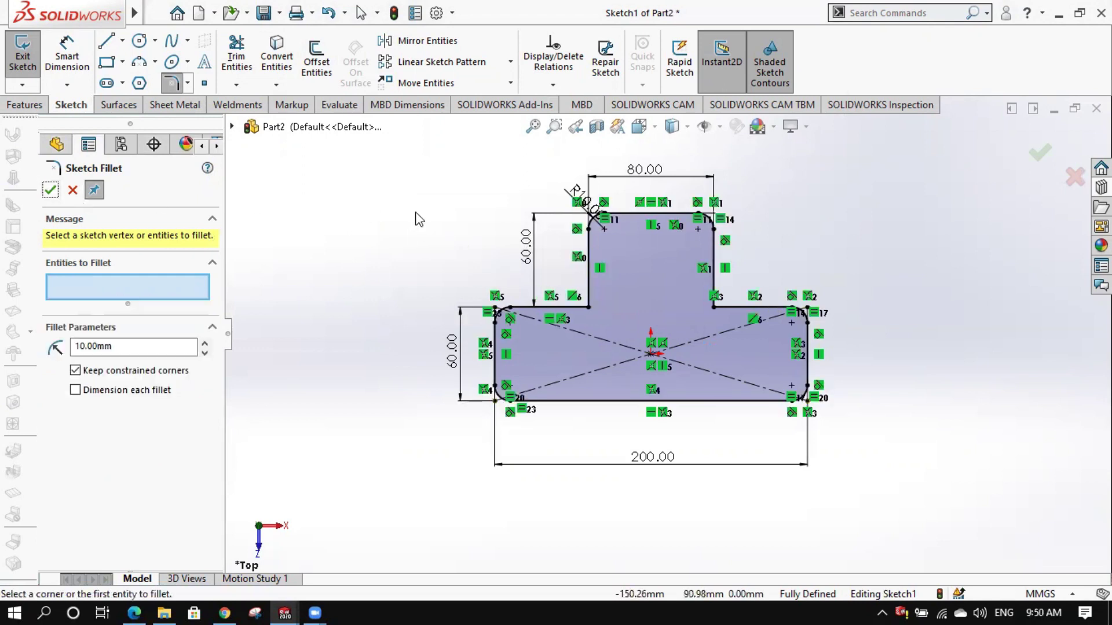
# Draw a circle on the sketch centre and dimension its diameter to 30 mm
pyautogui.click(139, 41)
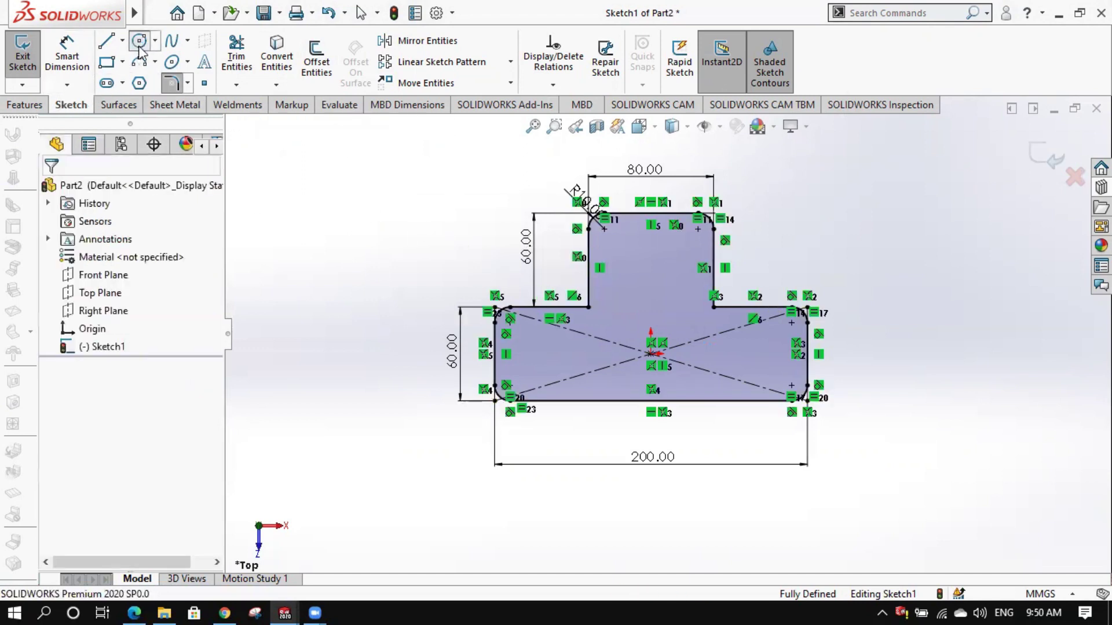
pyautogui.click(651, 353)
pyautogui.click(671, 374)
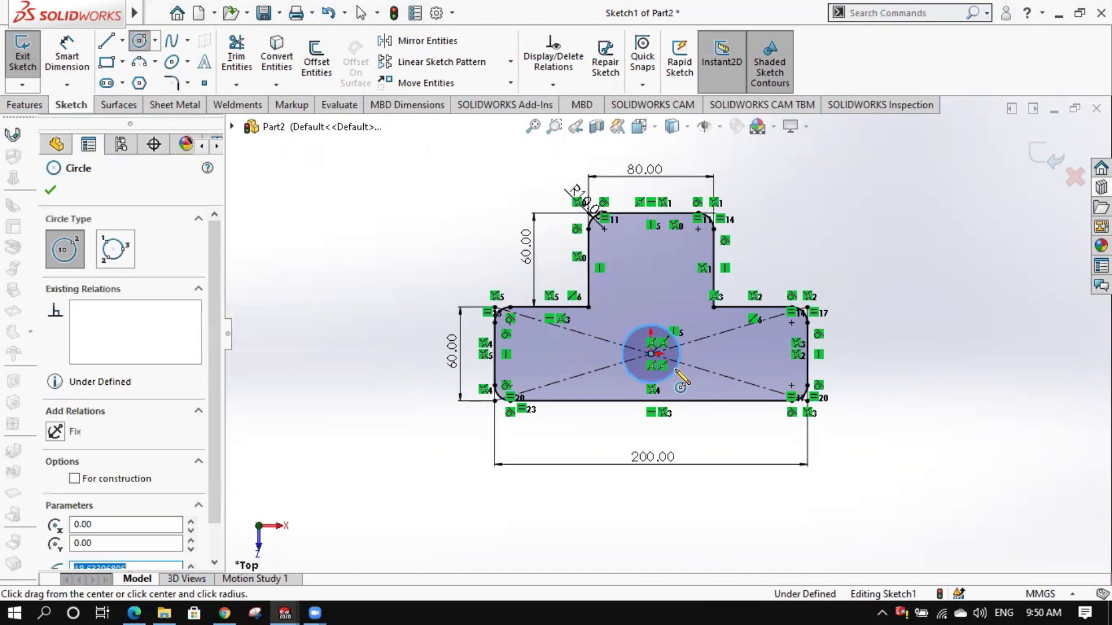
pyautogui.click(67, 56)
pyautogui.click(667, 330)
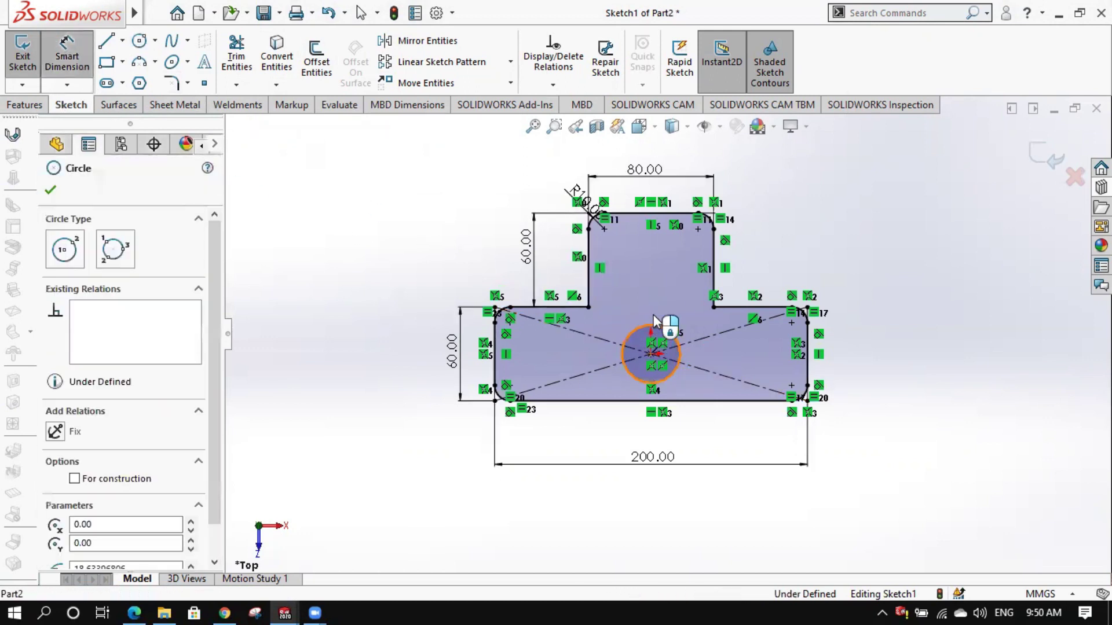
pyautogui.click(654, 308)
pyautogui.write('30')
pyautogui.press('Return')
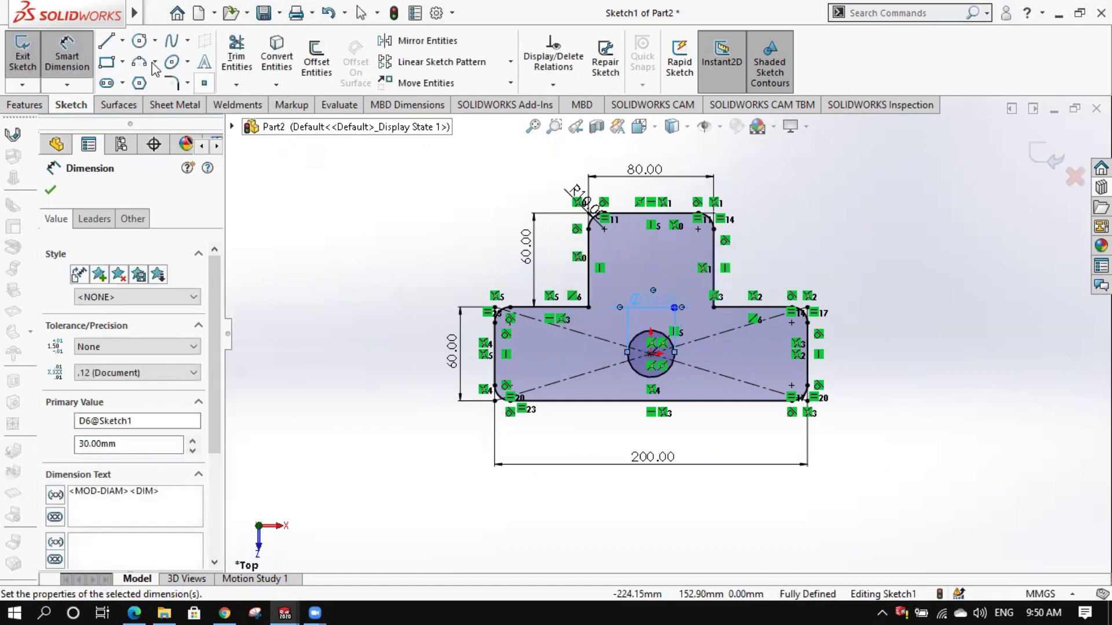
pyautogui.click(139, 40)
pyautogui.scroll(-3, 781, 346)
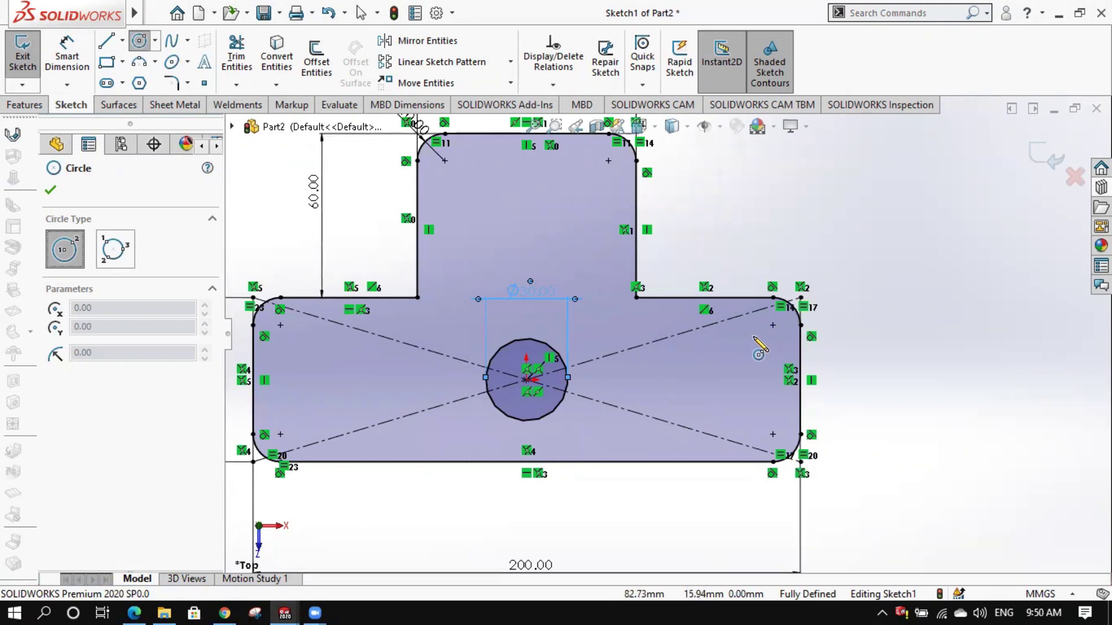
# Draw a circle near the base's right end and dimension it to Ø14 mm
pyautogui.click(754, 337)
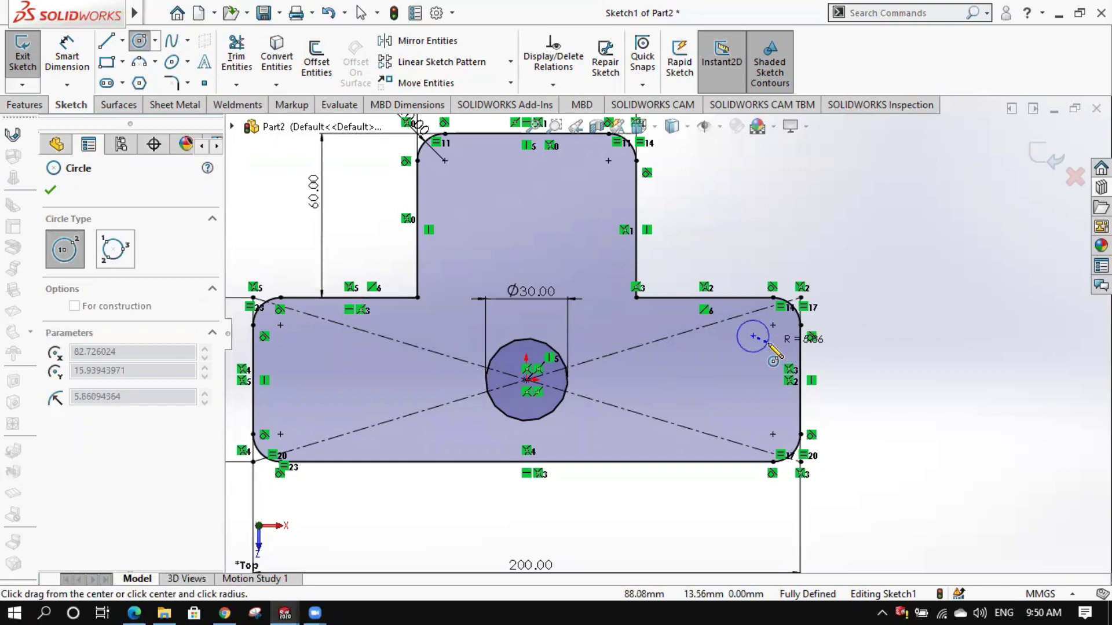
pyautogui.click(743, 342)
pyautogui.press('d')
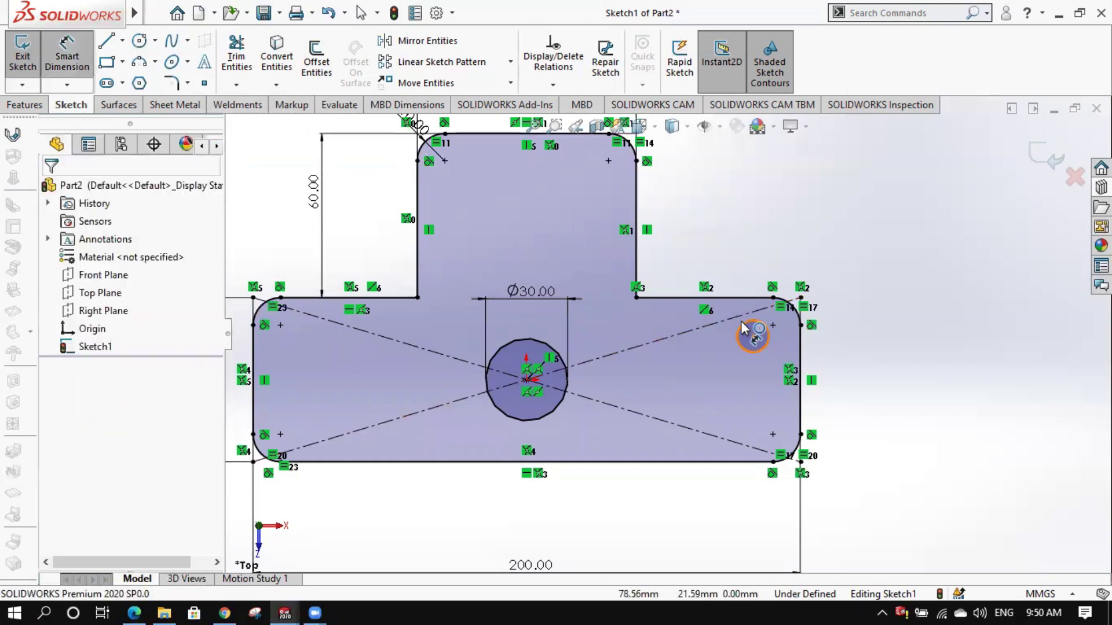
pyautogui.click(741, 325)
pyautogui.click(718, 375)
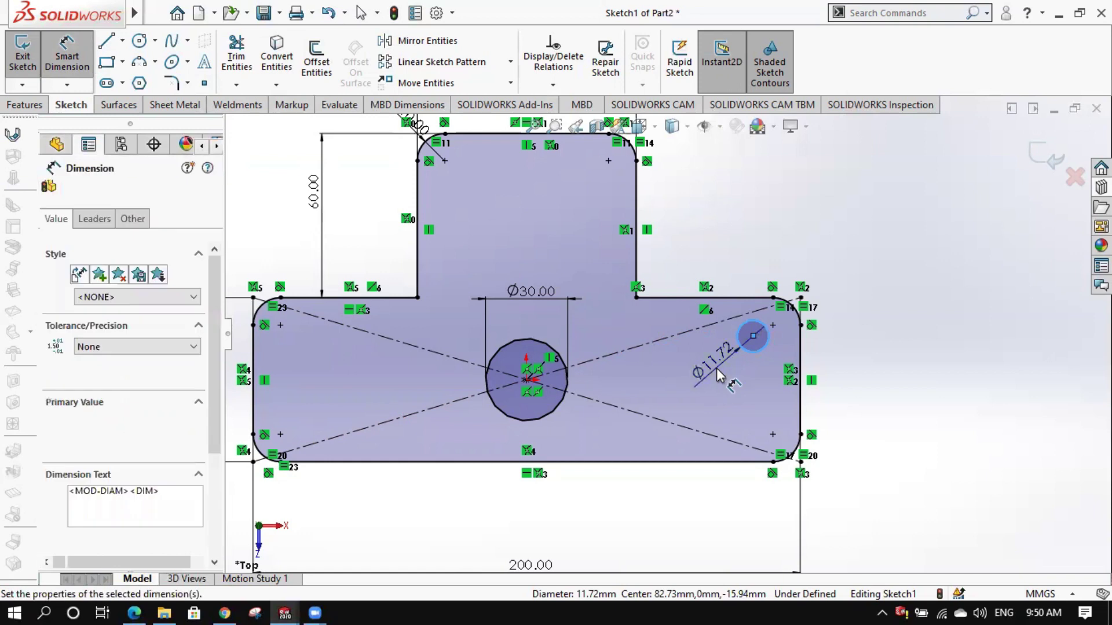
pyautogui.write('14')
pyautogui.press('Return')
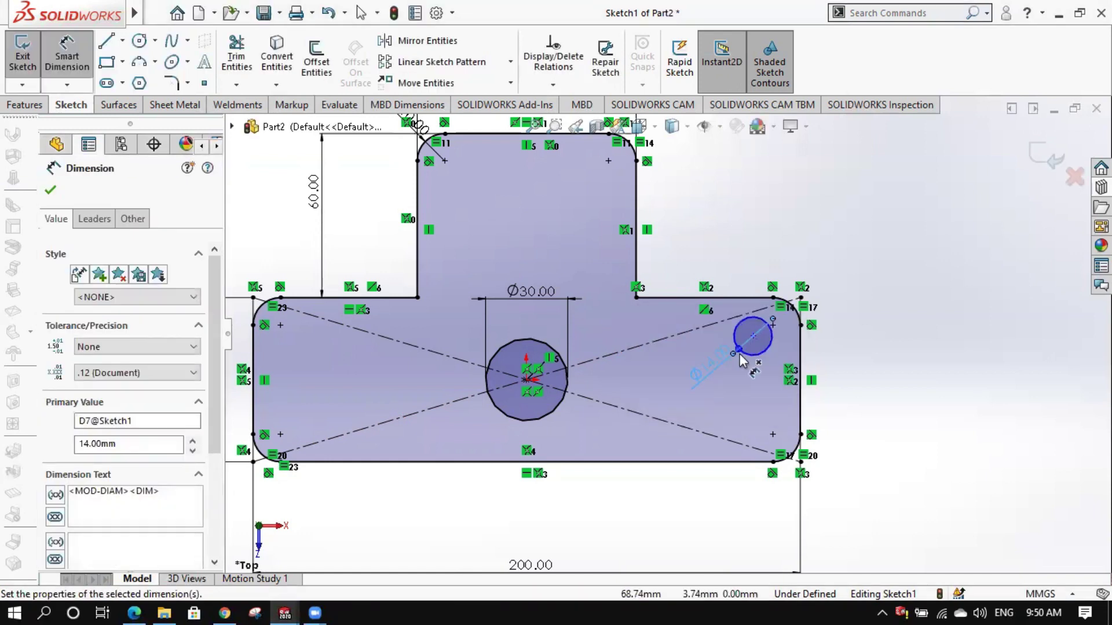
# Locate the 14 mm hole 15 mm from the top edge and 15 mm from the right edge
pyautogui.click(739, 297)
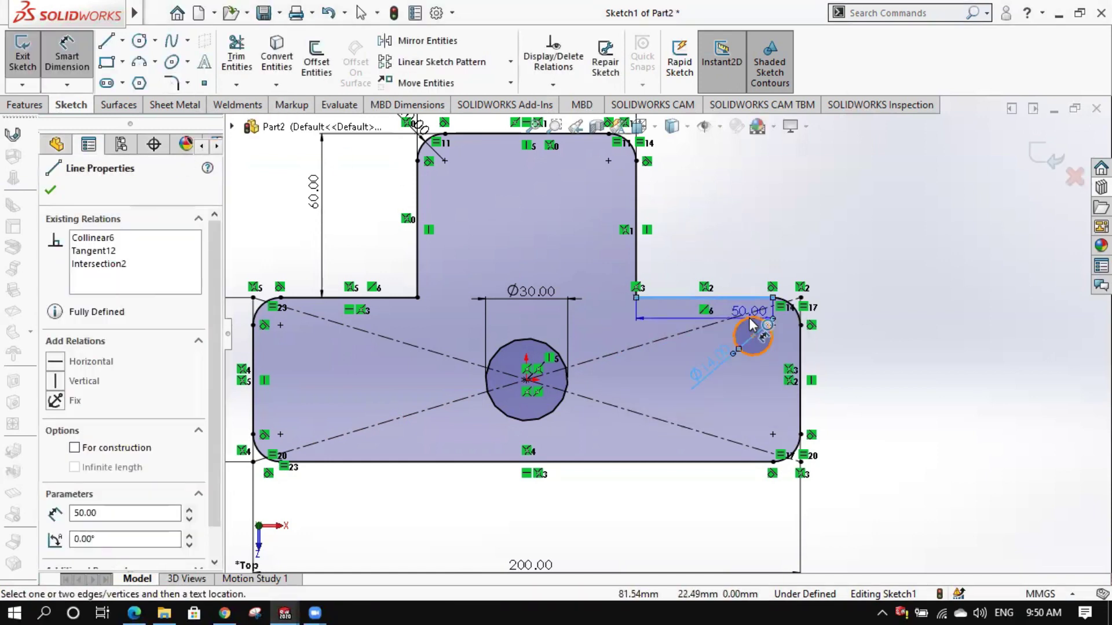
pyautogui.click(764, 333)
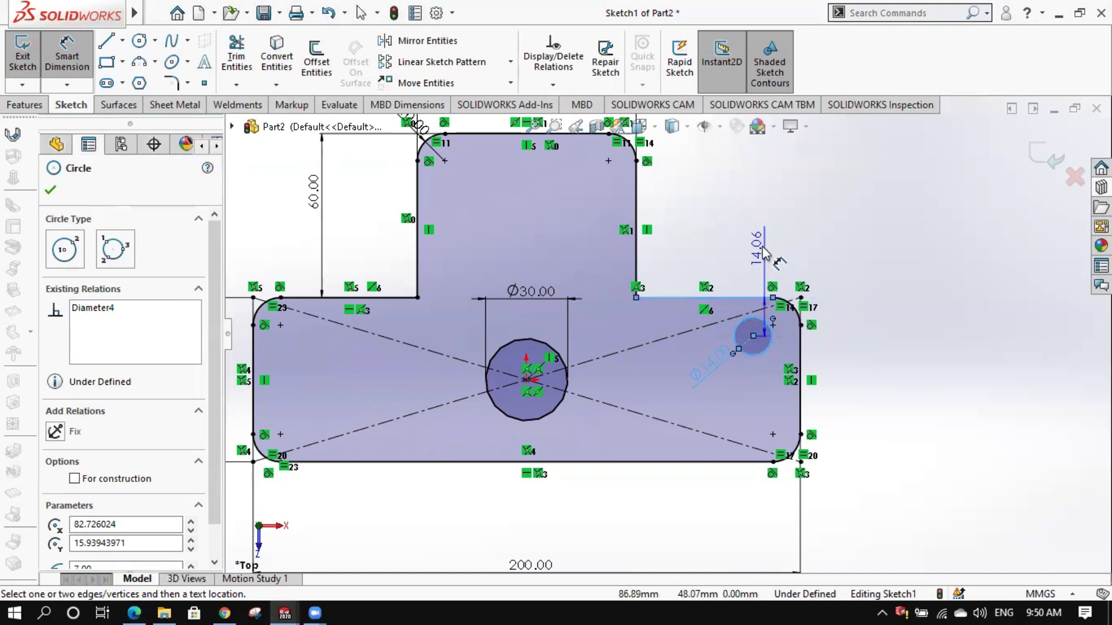
pyautogui.click(887, 321)
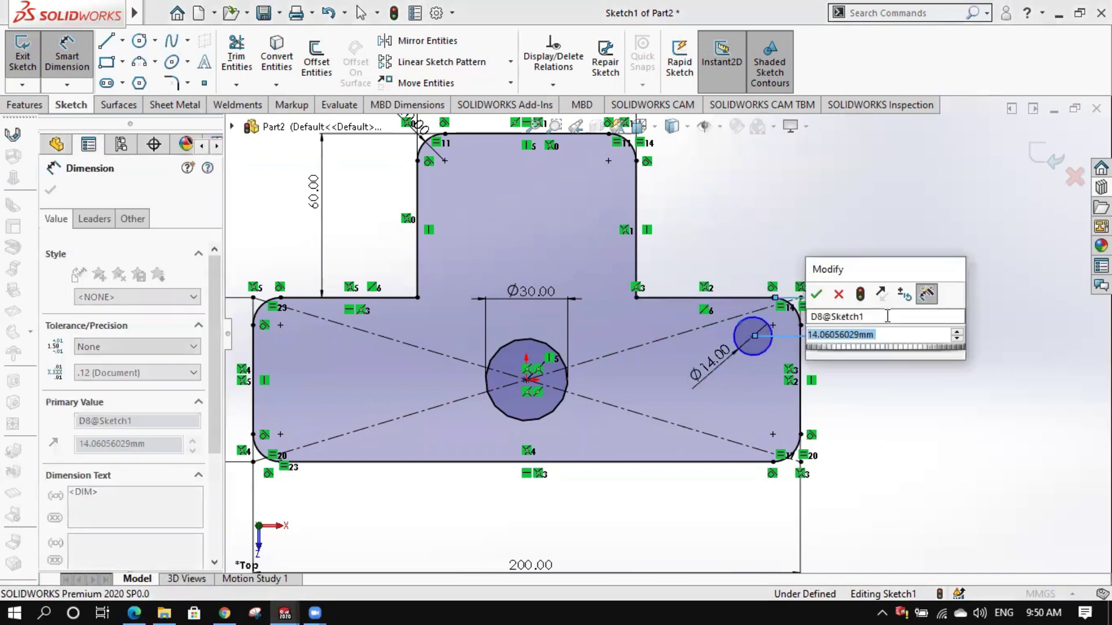
pyautogui.write('15')
pyautogui.press('Return')
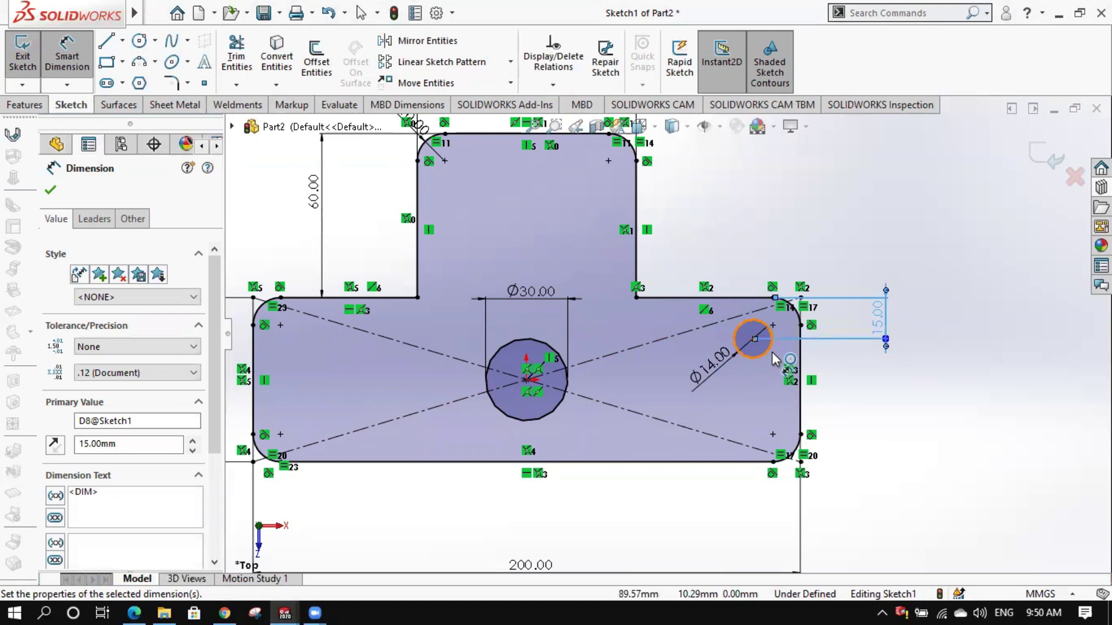
pyautogui.click(772, 353)
pyautogui.click(801, 368)
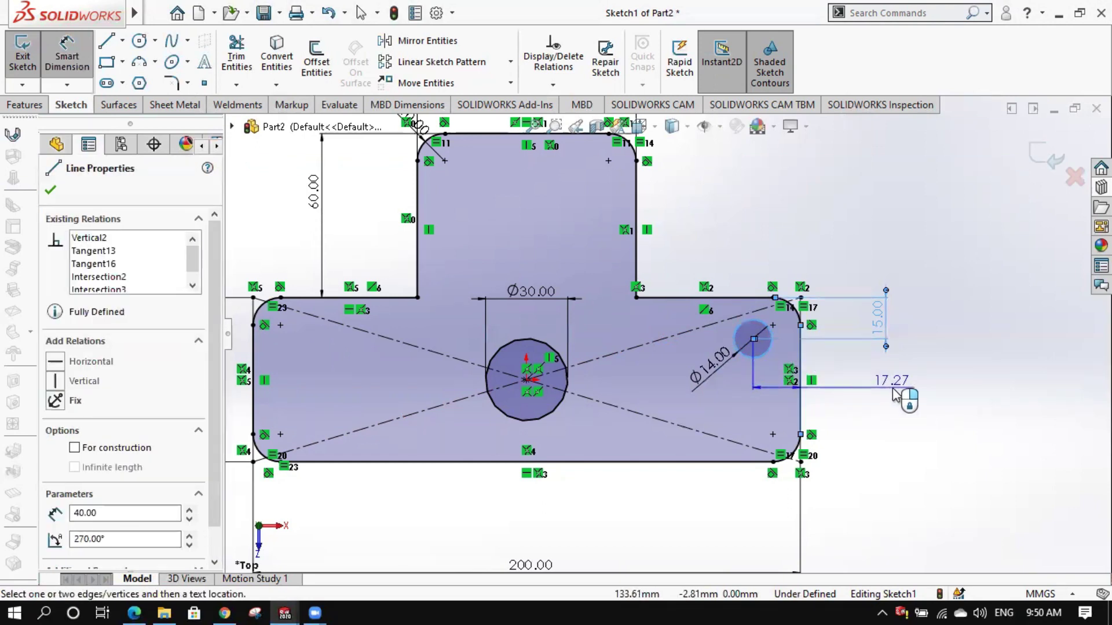
pyautogui.click(780, 216)
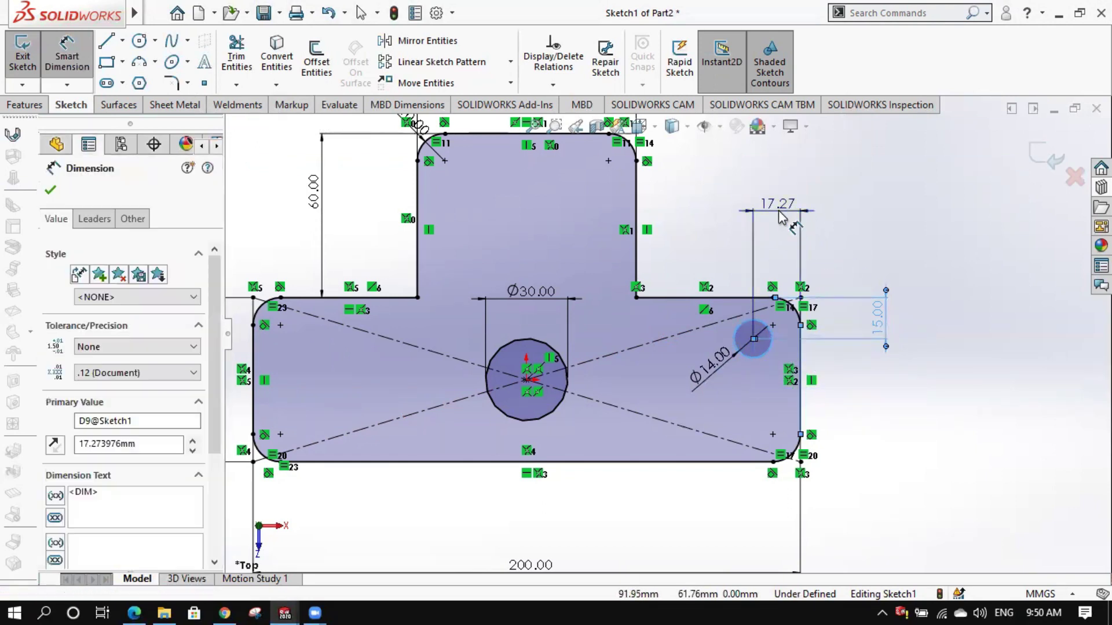
pyautogui.write('15')
pyautogui.press('Return')
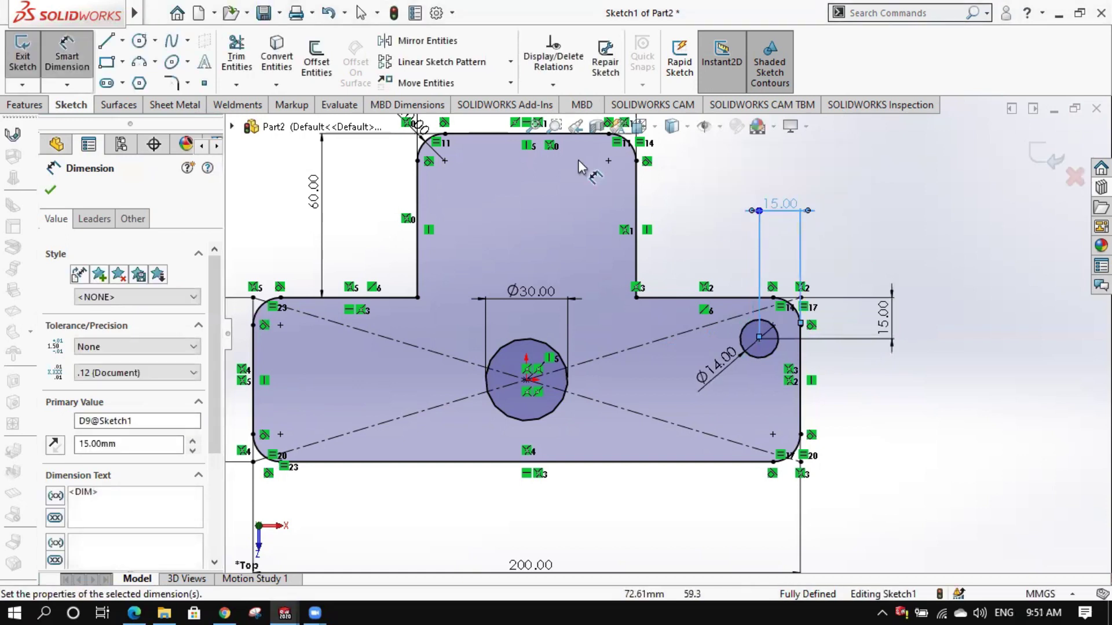
# Begin a vertical construction centreline above the central circle
pyautogui.click(122, 40)
pyautogui.click(141, 79)
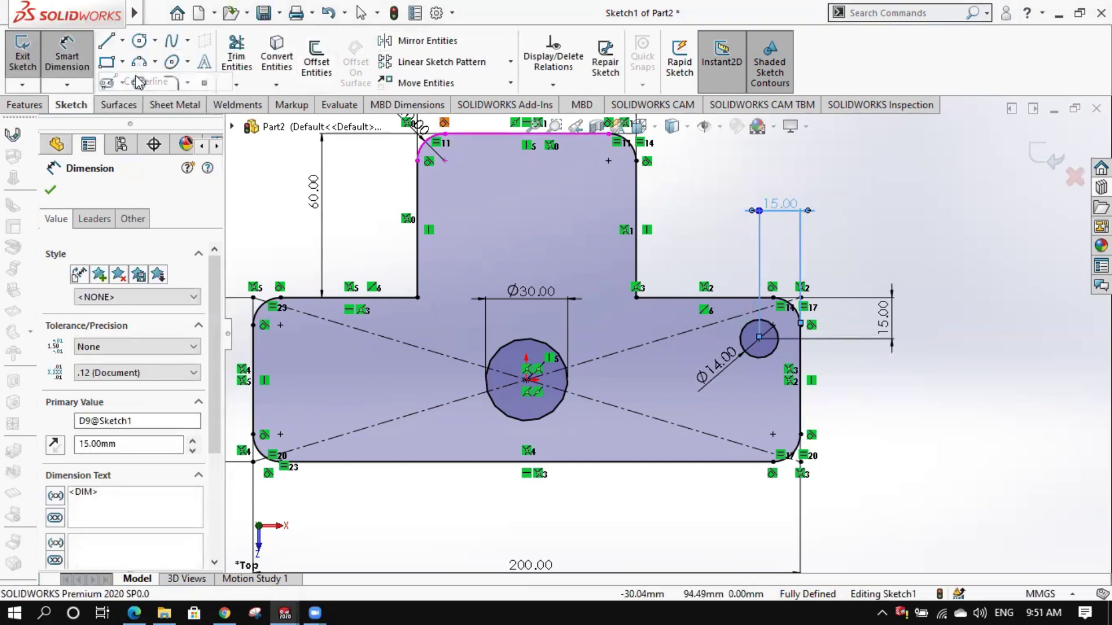
pyautogui.click(526, 191)
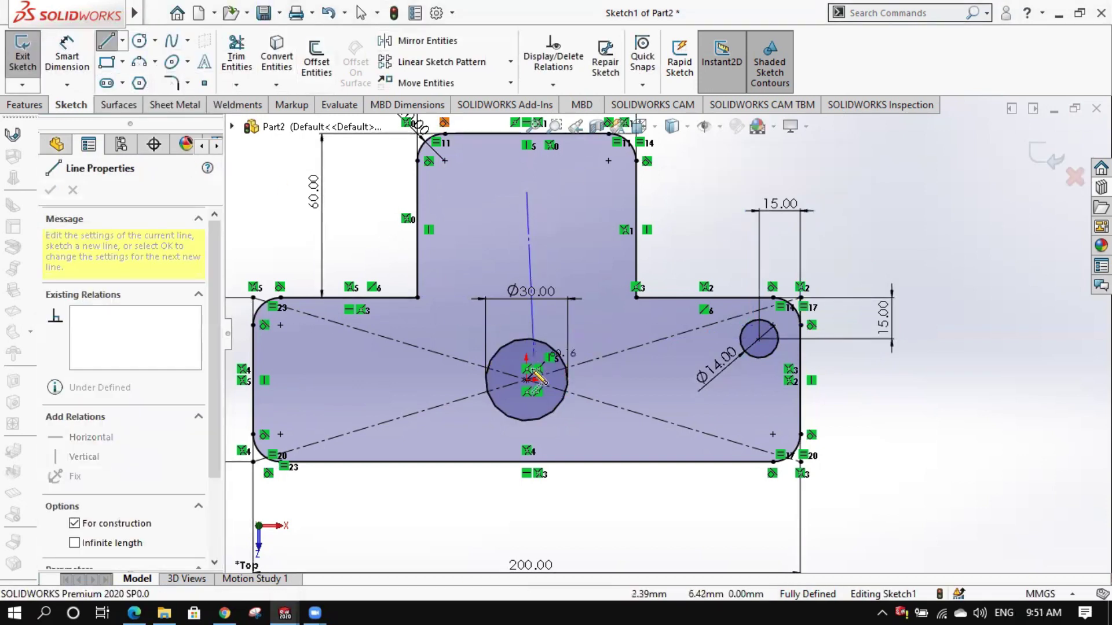
# Finish vertical and horizontal centrelines and mirror the 14 mm hole about the horizontal one
pyautogui.click(525, 379)
pyautogui.click(800, 380)
pyautogui.press('Escape')
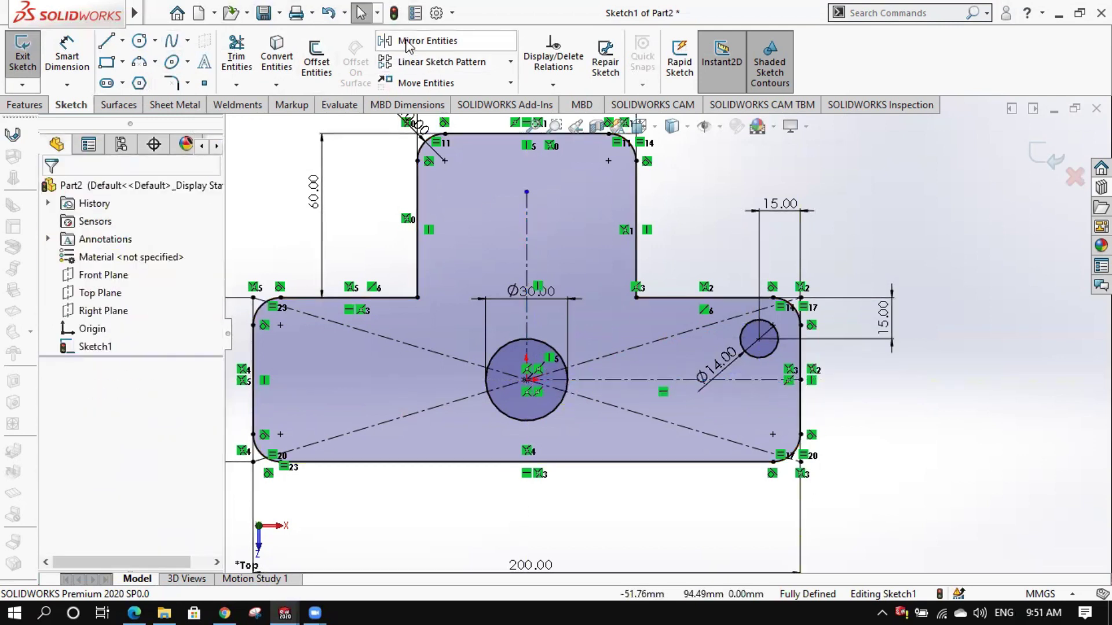
pyautogui.click(427, 41)
pyautogui.click(768, 357)
pyautogui.rightClick(766, 362)
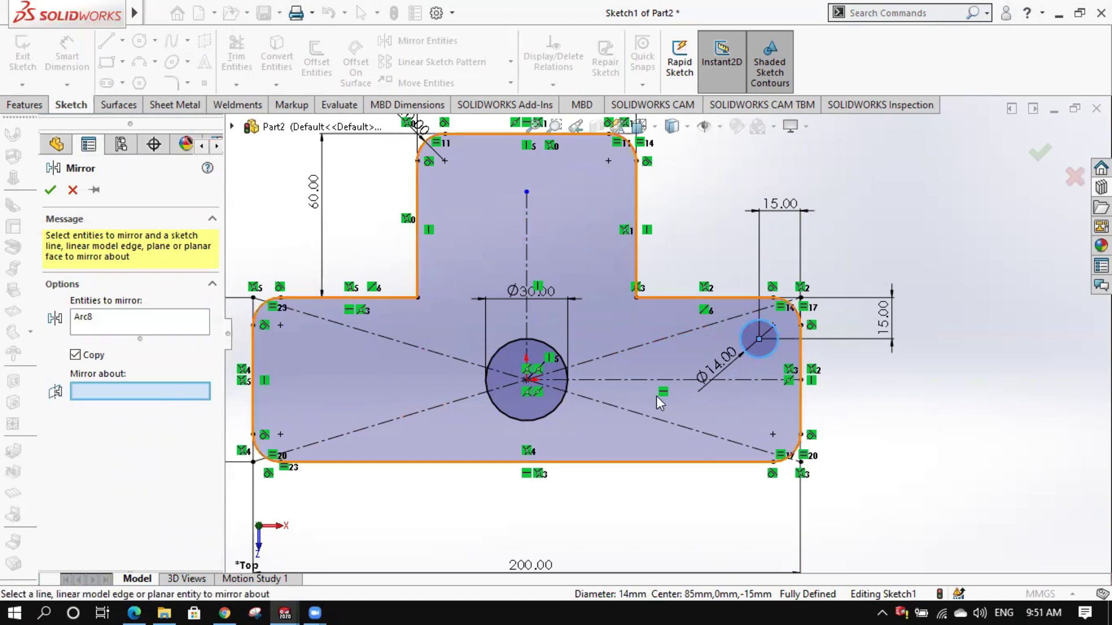
pyautogui.click(748, 380)
pyautogui.click(50, 192)
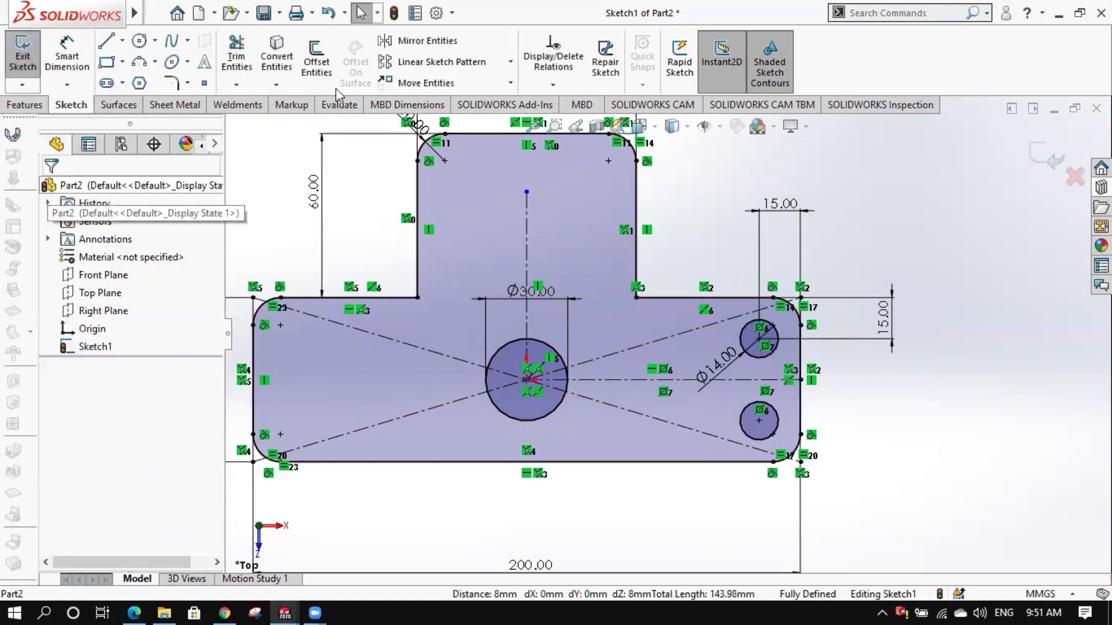
# Mirror both right-hand holes about the vertical centreline to the left side
pyautogui.click(427, 41)
pyautogui.click(765, 348)
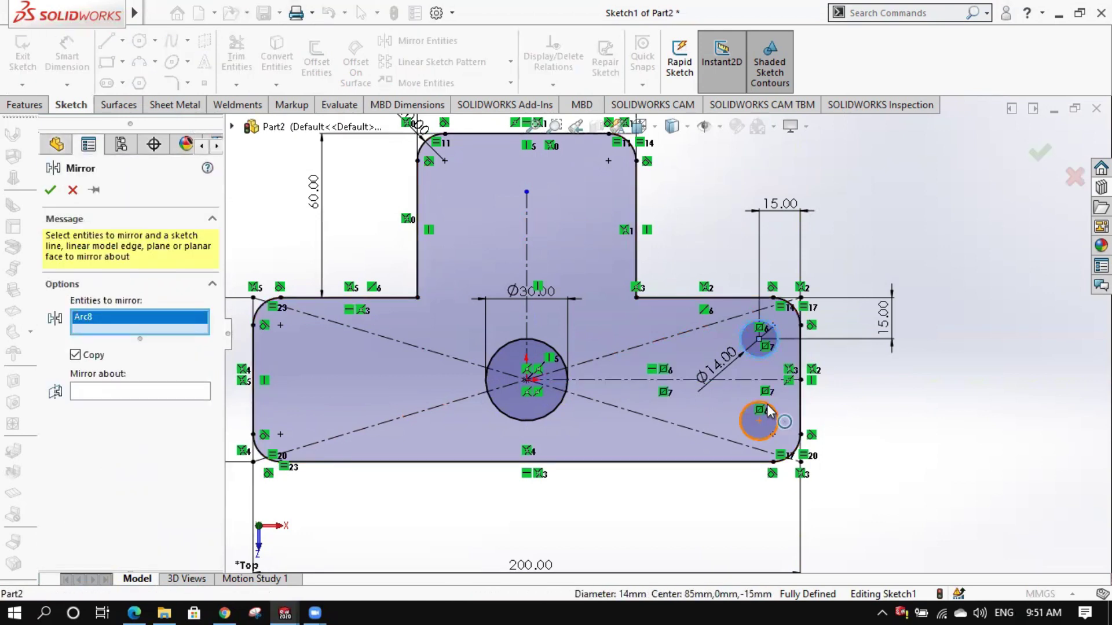
pyautogui.click(777, 416)
pyautogui.rightClick(776, 415)
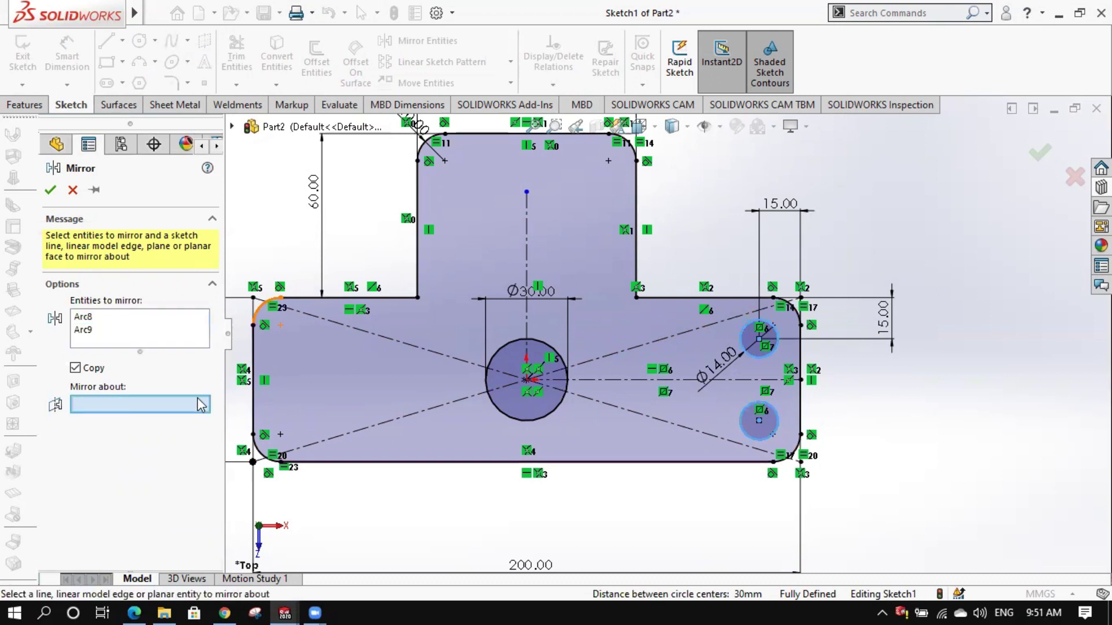
pyautogui.click(526, 274)
pyautogui.click(50, 191)
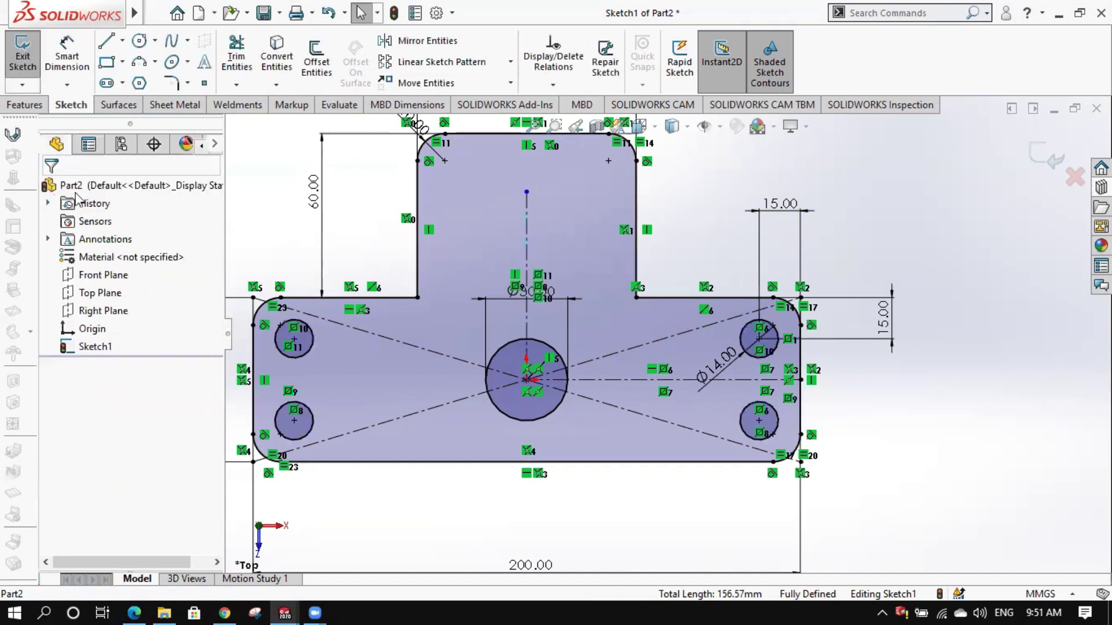
# Draw a 15 mm diameter circle on the upper tab
pyautogui.click(143, 40)
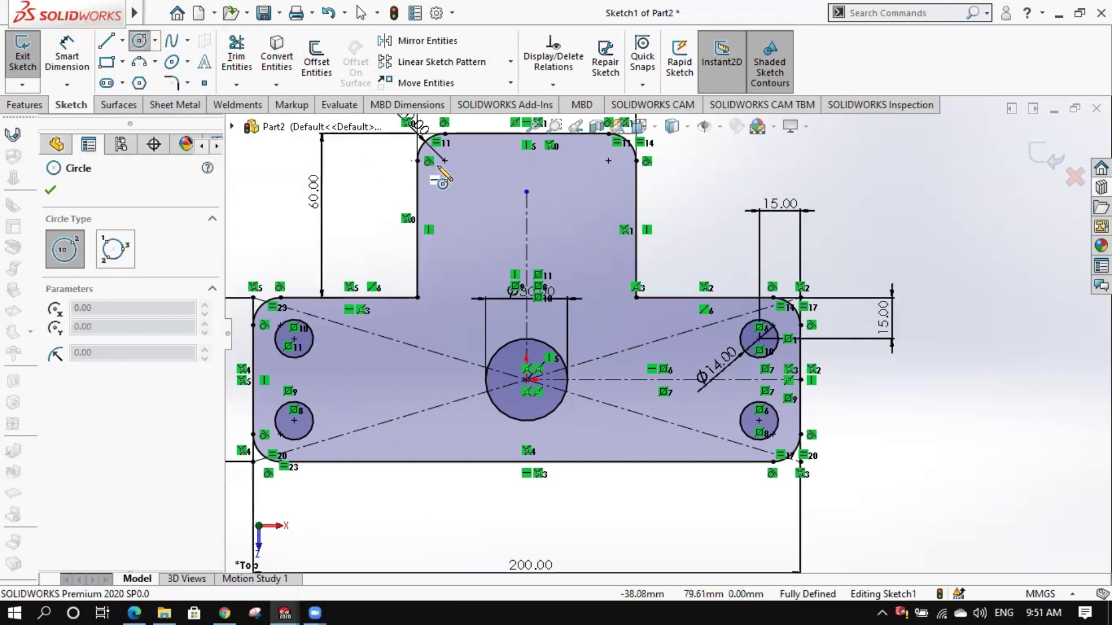
pyautogui.moveTo(463, 180); pyautogui.dragTo(445, 189)
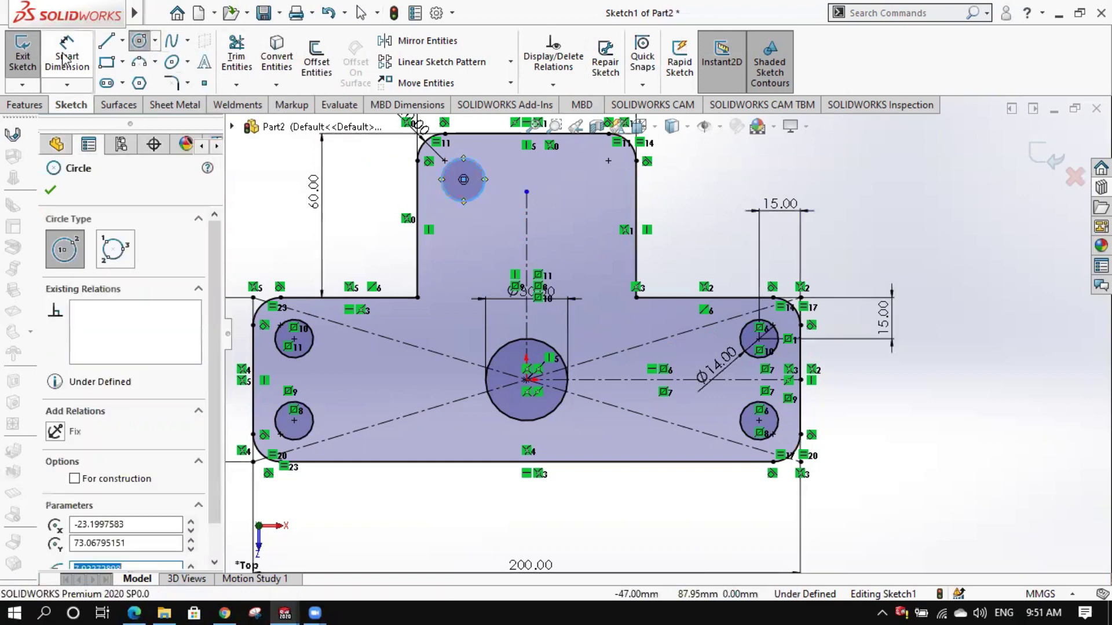
pyautogui.press('Escape')
pyautogui.click(445, 189)
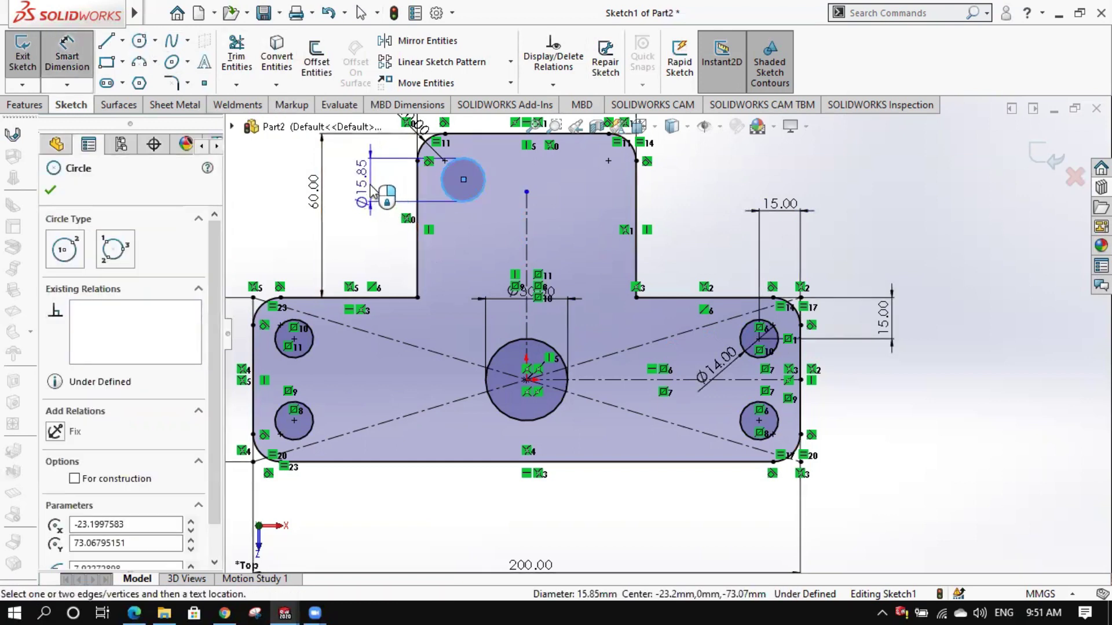
pyautogui.click(372, 185)
pyautogui.write('15')
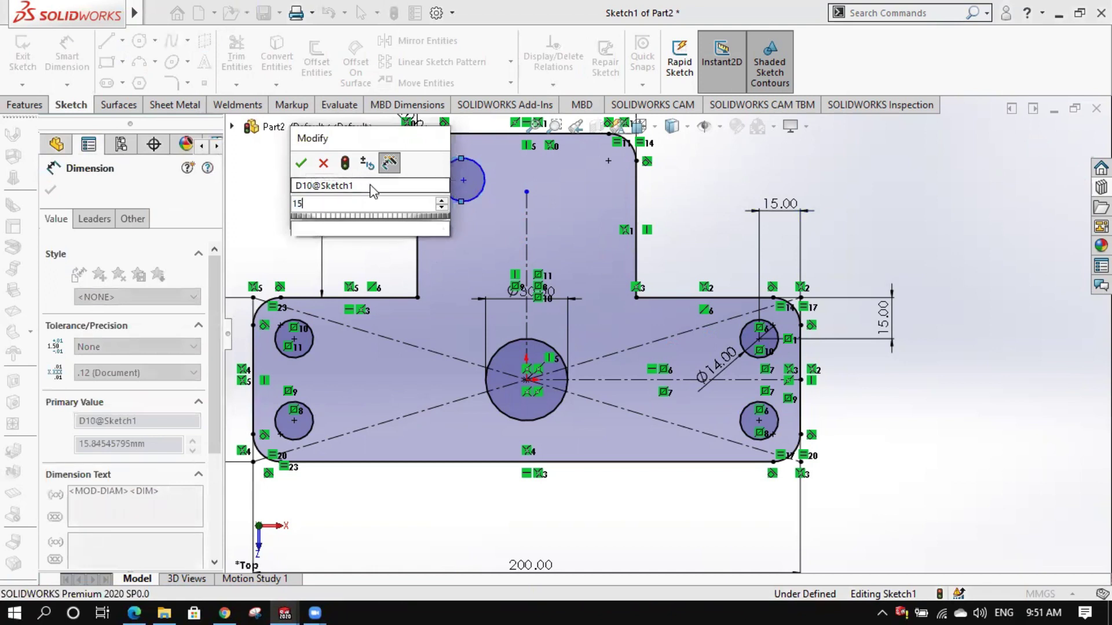
pyautogui.press('Return')
# Position the 15 mm circle 16 mm from the tab's side edge and 16 mm from its top edge
pyautogui.keyDown('ctrl'); pyautogui.moveTo(415, 179); pyautogui.dragTo(472, 238, button='middle'); pyautogui.keyUp('ctrl')
pyautogui.scroll(2, 498, 226)
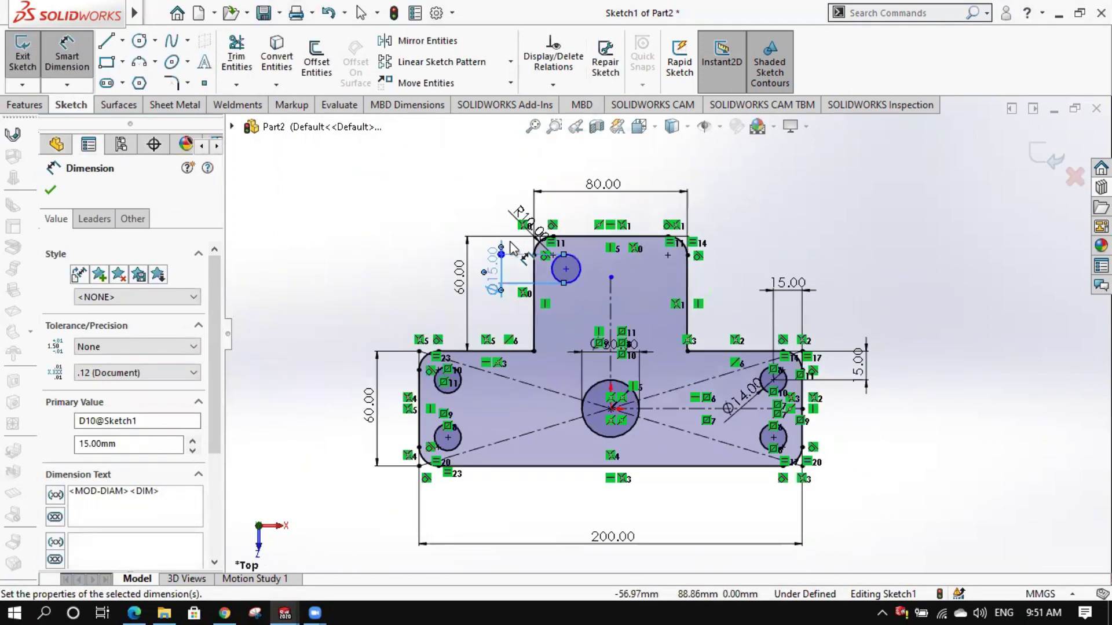
pyautogui.scroll(-4, 579, 272)
pyautogui.scroll(-1, 585, 278)
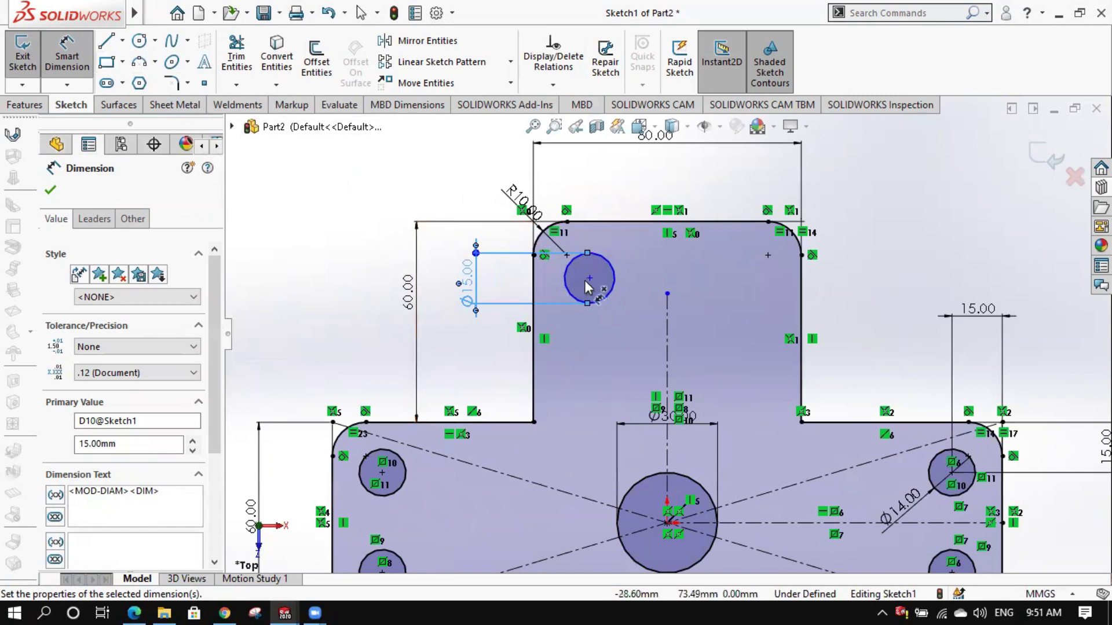
pyautogui.click(589, 280)
pyautogui.click(534, 255)
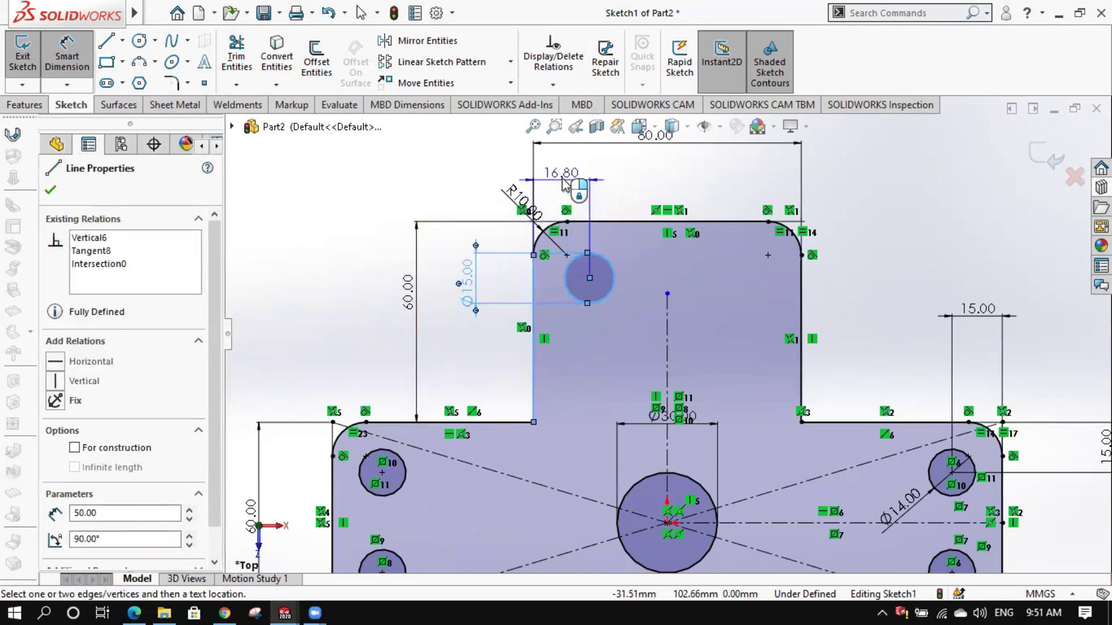
pyautogui.click(559, 174)
pyautogui.write('16')
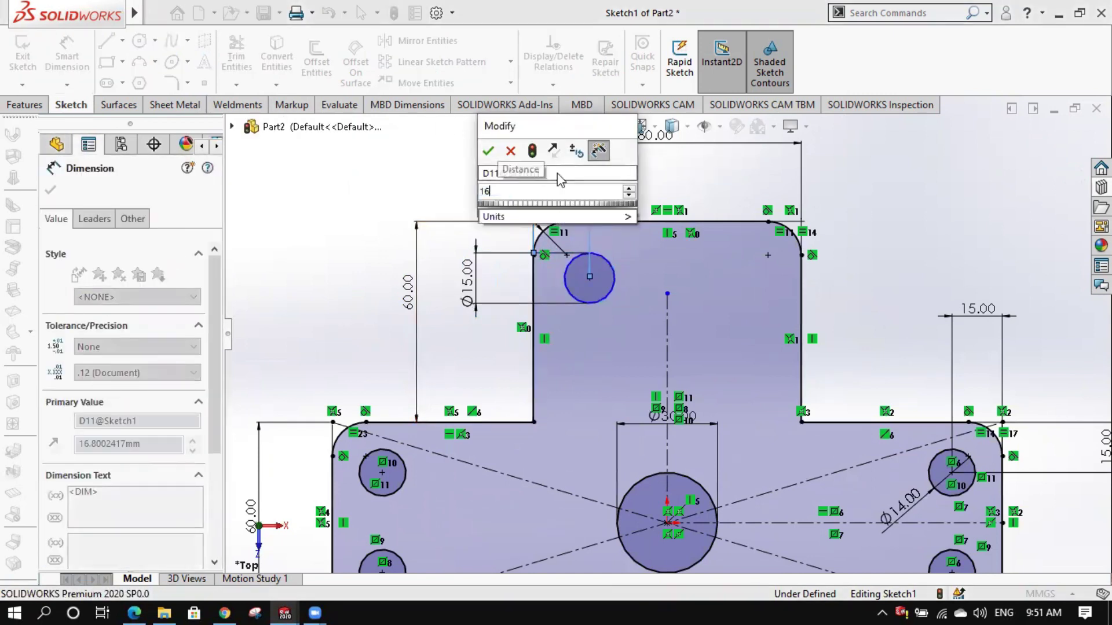
pyautogui.press('Return')
pyautogui.click(602, 258)
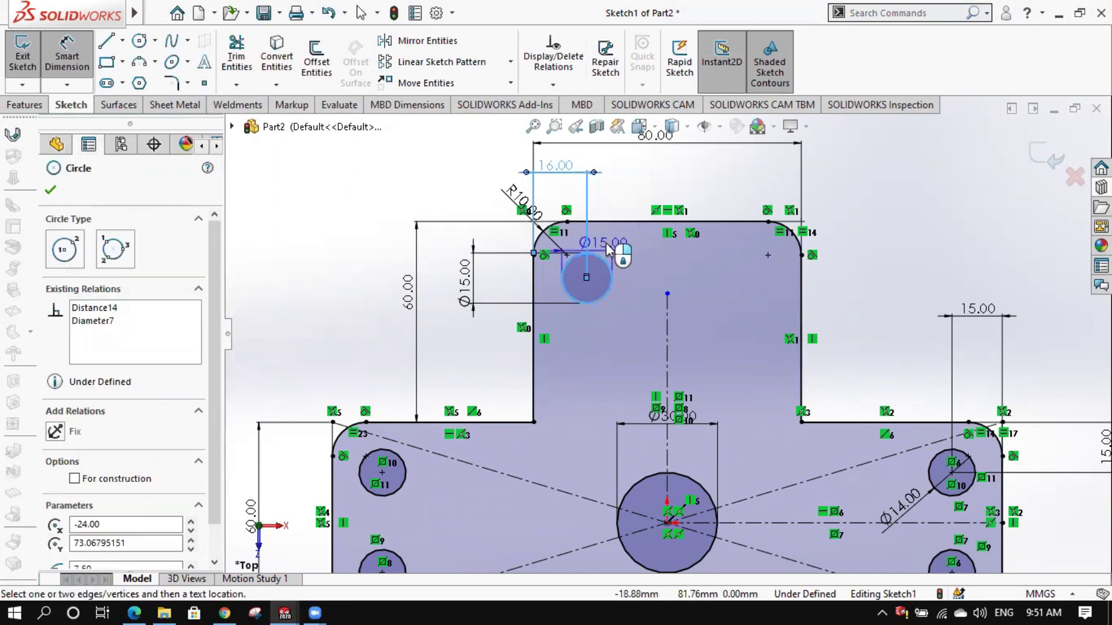
pyautogui.click(611, 223)
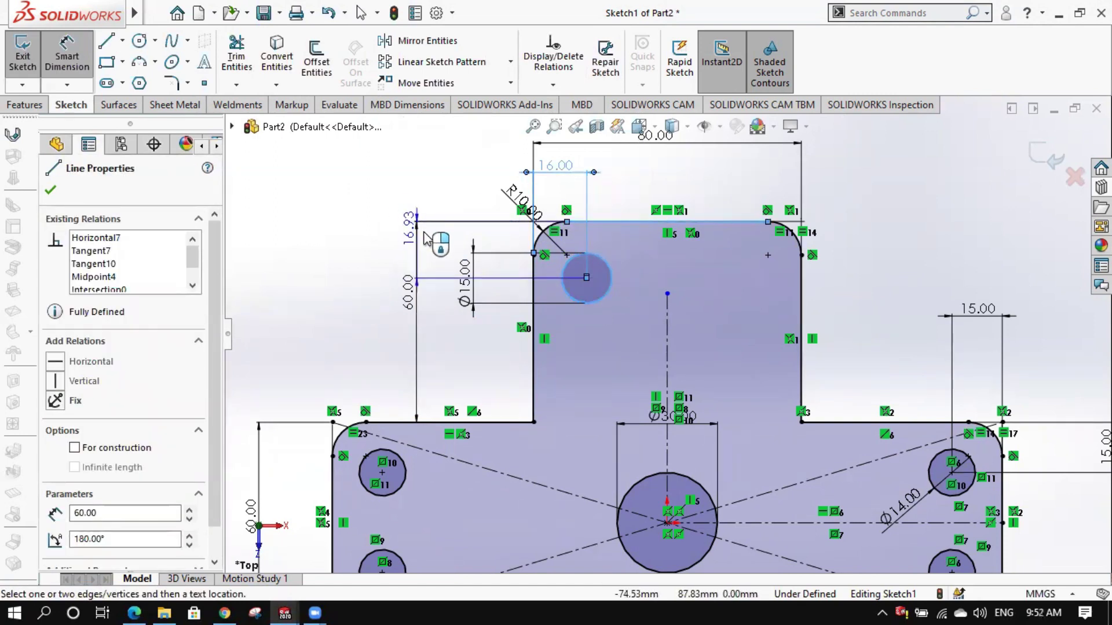
pyautogui.click(443, 252)
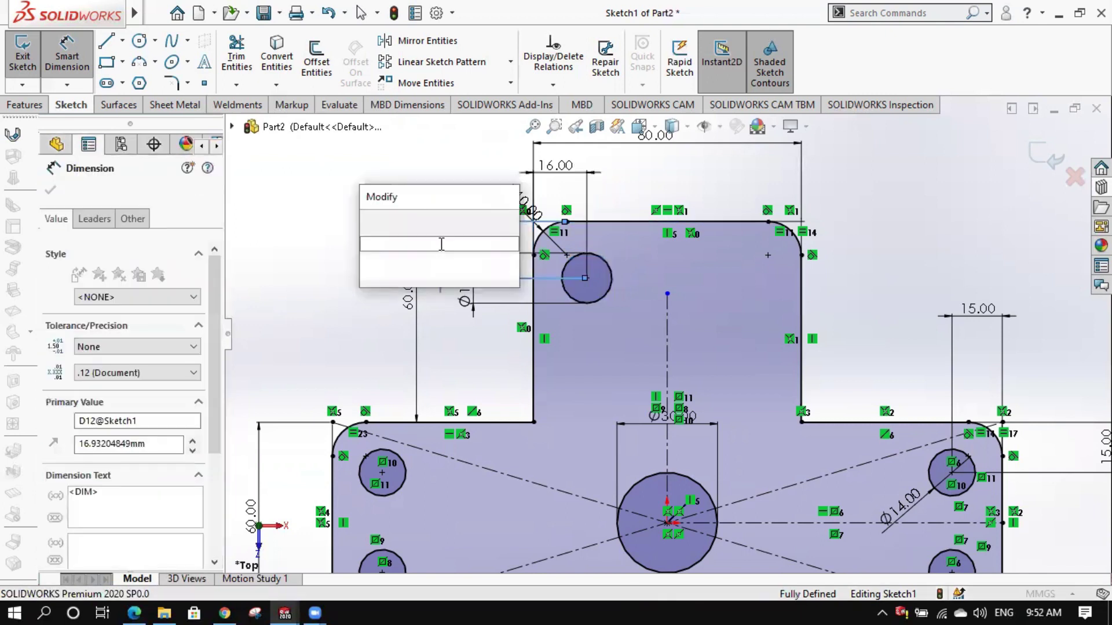
pyautogui.write('1')
pyautogui.press('Return')
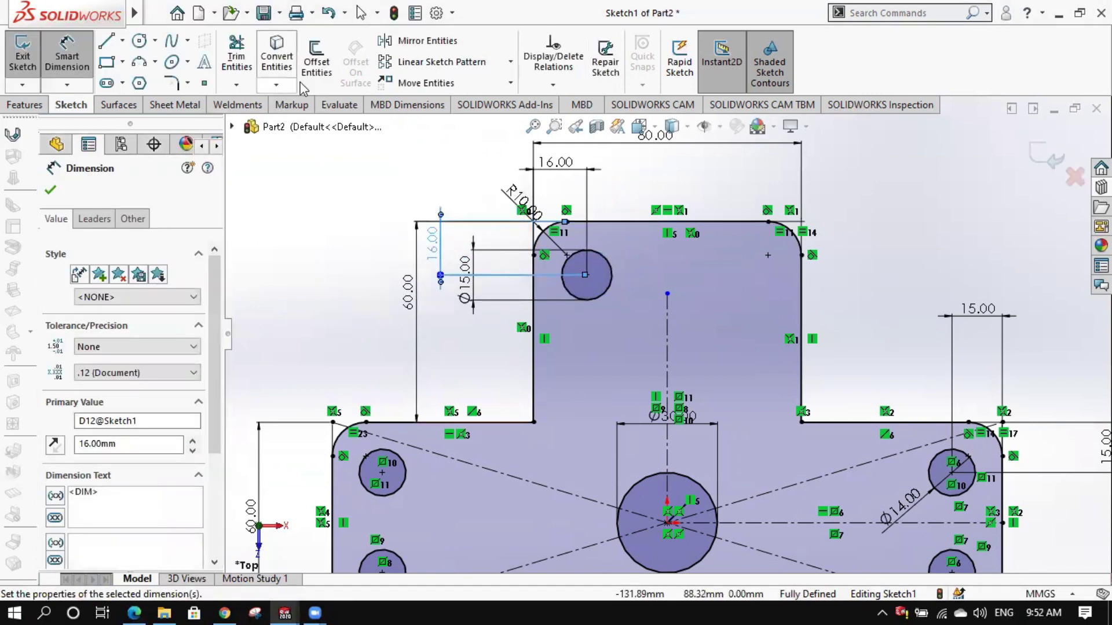
# Mirror the 15 mm circle across the vertical centreline
pyautogui.click(417, 40)
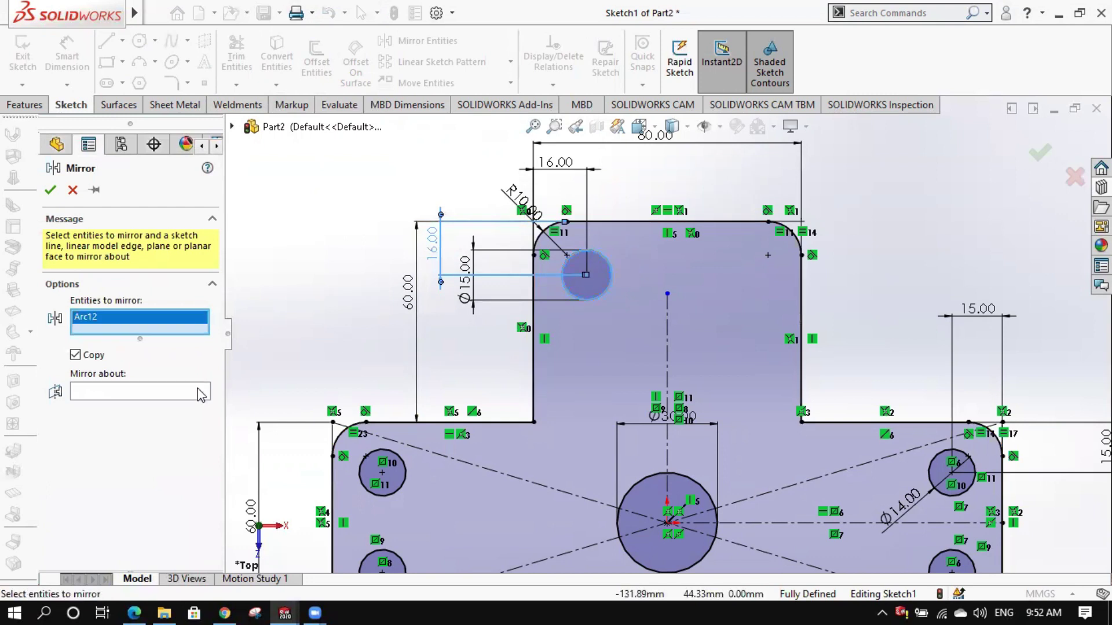
pyautogui.click(667, 331)
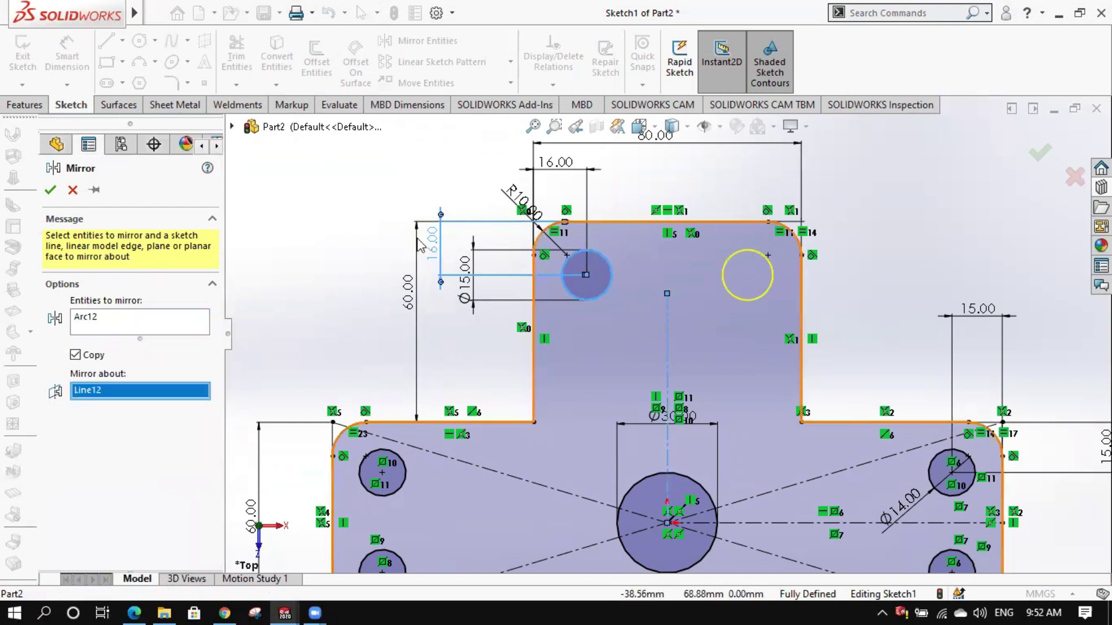
pyautogui.click(50, 190)
# Move the R10.00 label clear of the arc and exit the finished sketch
pyautogui.press('f')
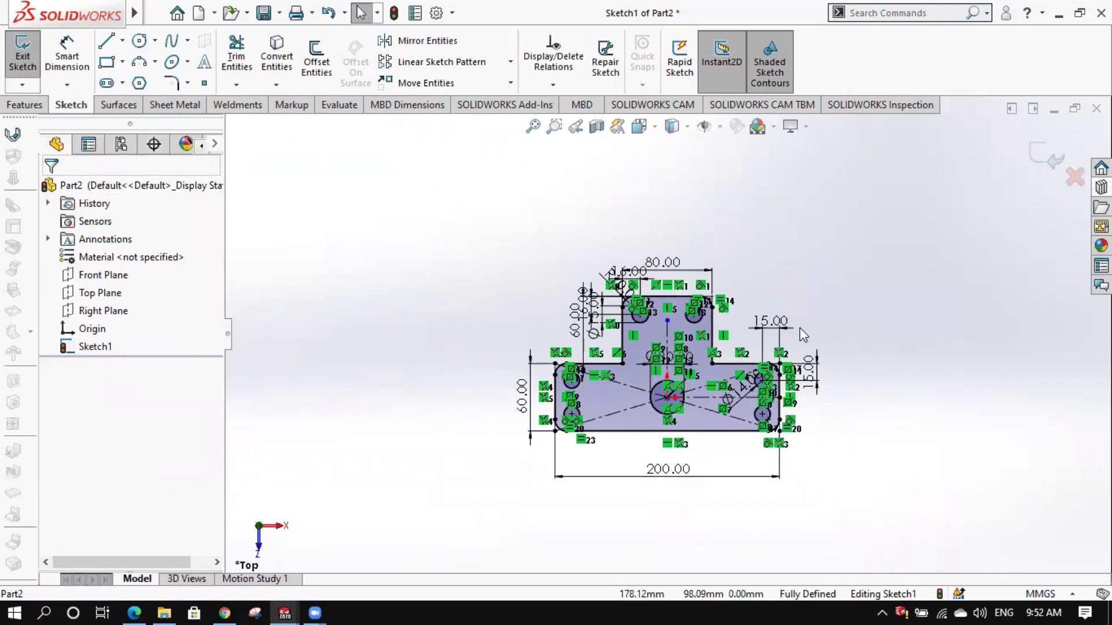
pyautogui.scroll(-3, 661, 434)
pyautogui.scroll(-1, 661, 435)
pyautogui.moveTo(583, 185); pyautogui.dragTo(554, 167)
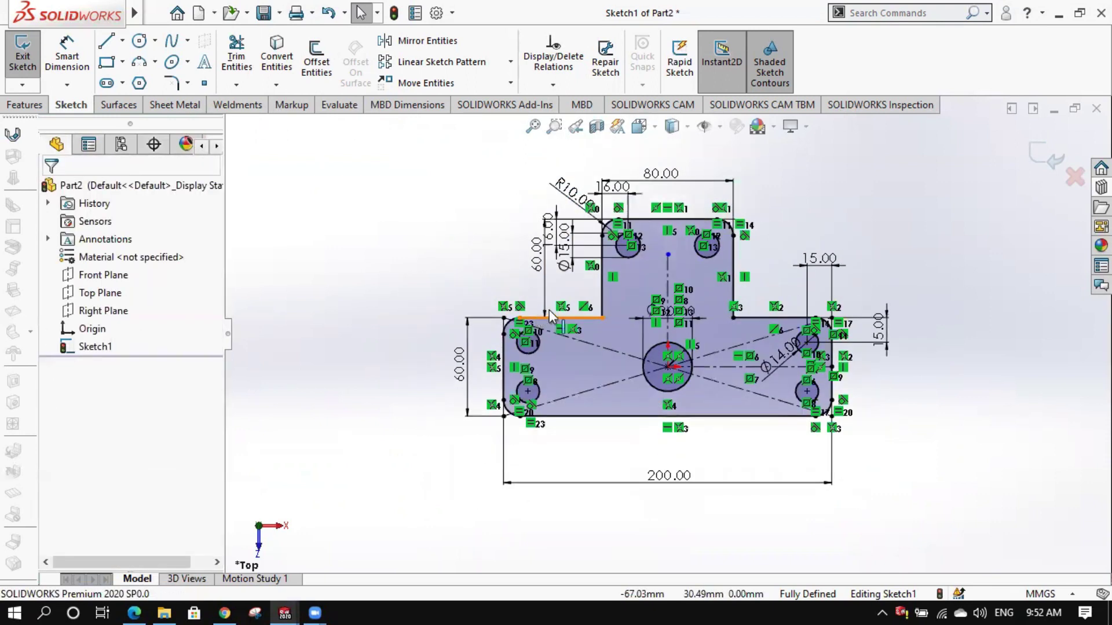
pyautogui.click(1051, 158)
pyautogui.click(942, 252)
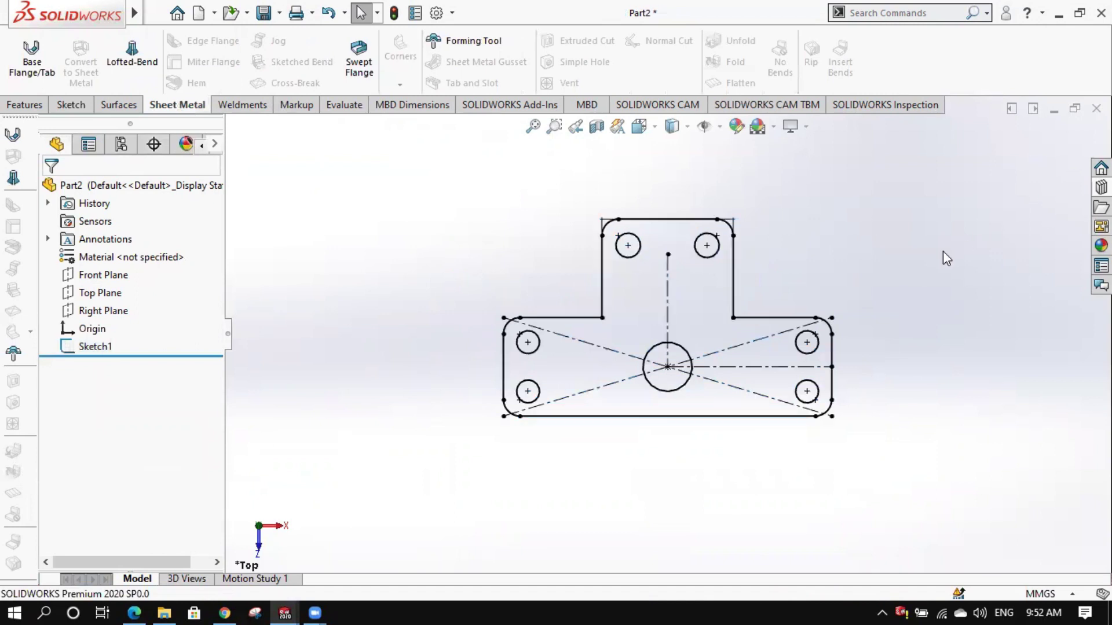
pyautogui.scroll(-1, 943, 251)
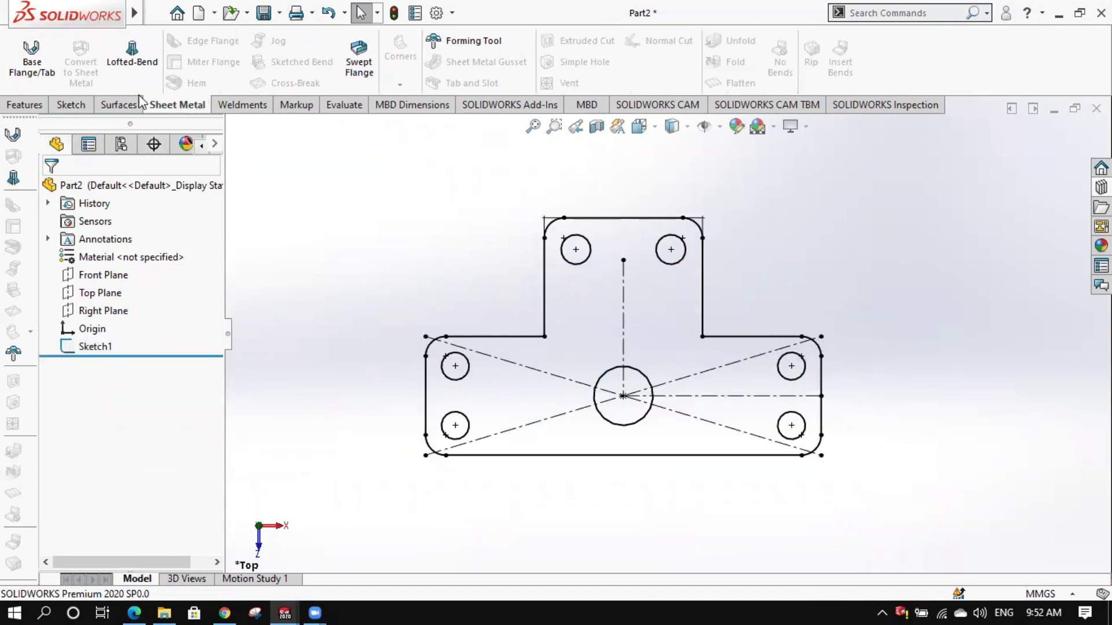
# Create a 2 mm thick Base Flange from the sketch with Tear relief
pyautogui.click(30, 64)
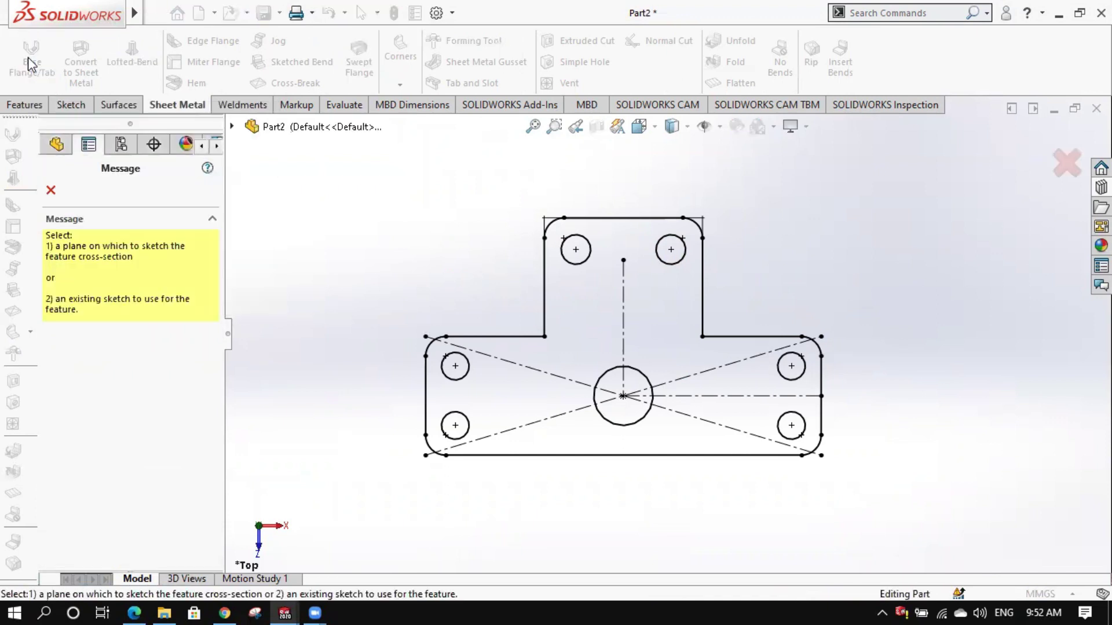
pyautogui.click(545, 285)
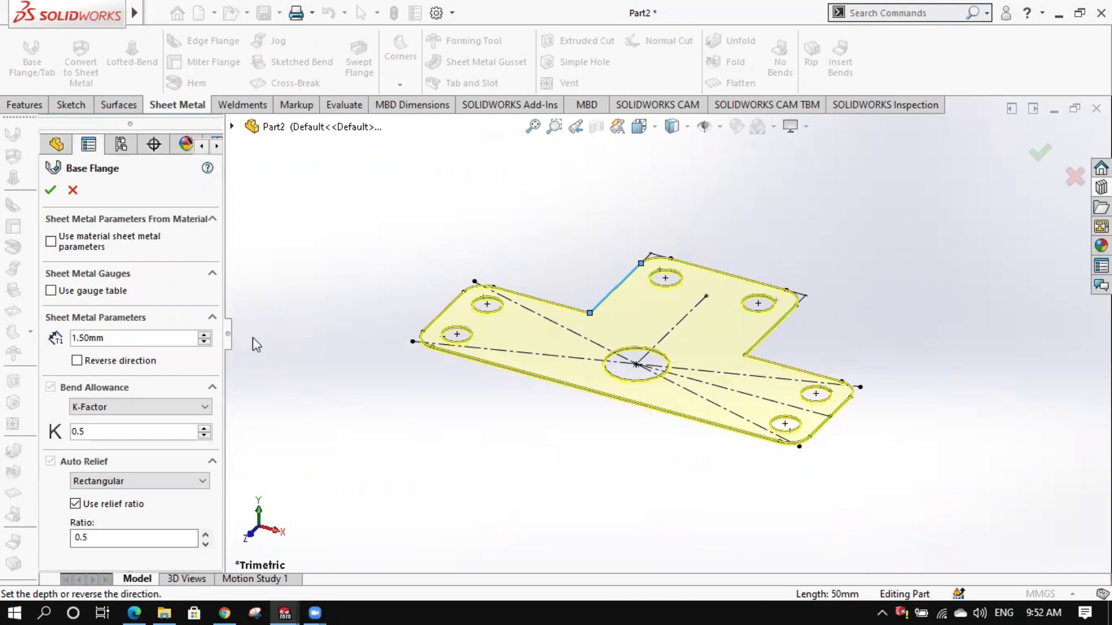
pyautogui.click(130, 335)
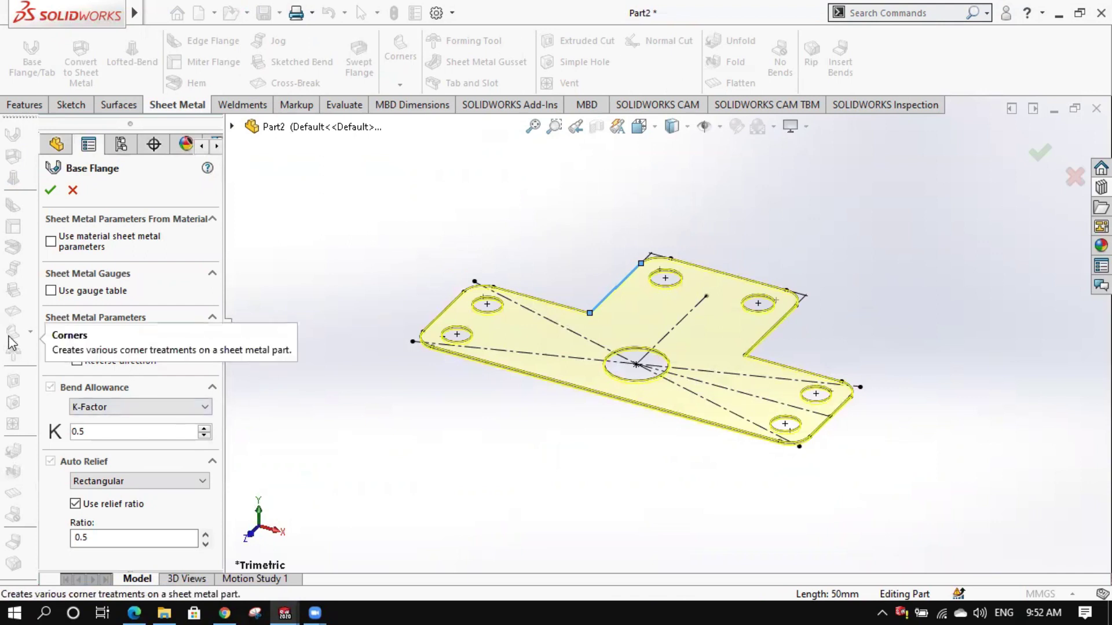
pyautogui.write('2')
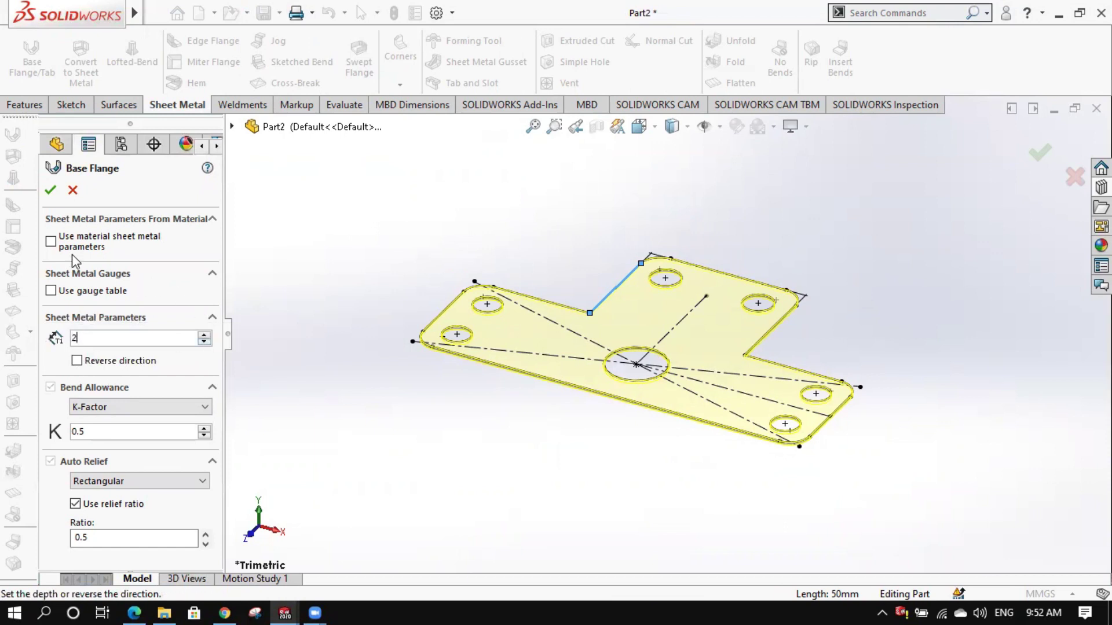
pyautogui.click(132, 488)
pyautogui.scroll(1, 155, 427)
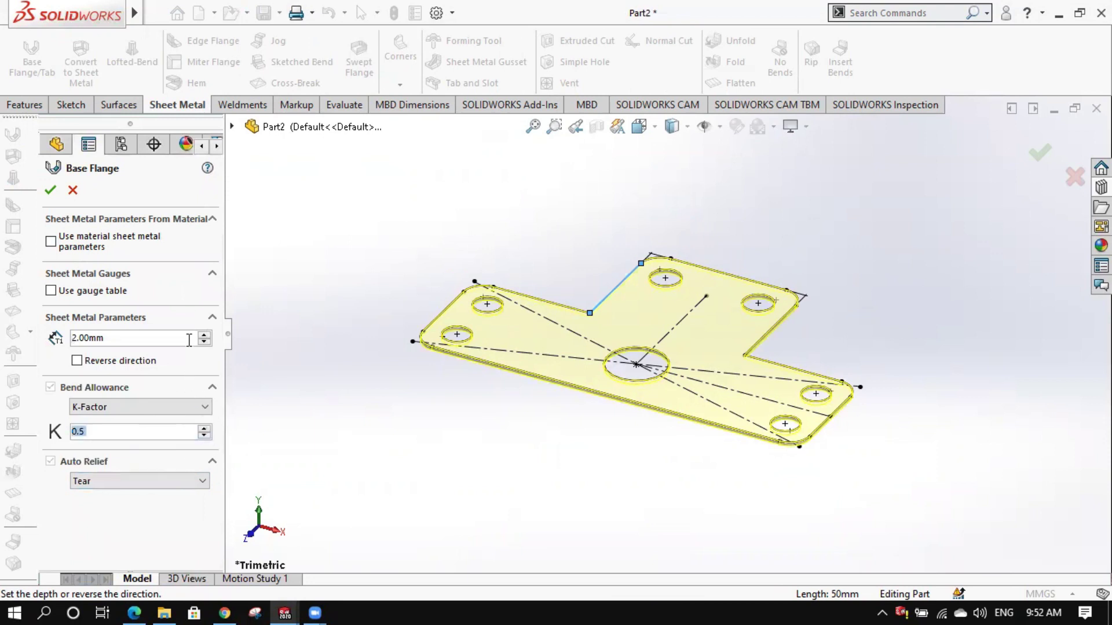
pyautogui.click(51, 191)
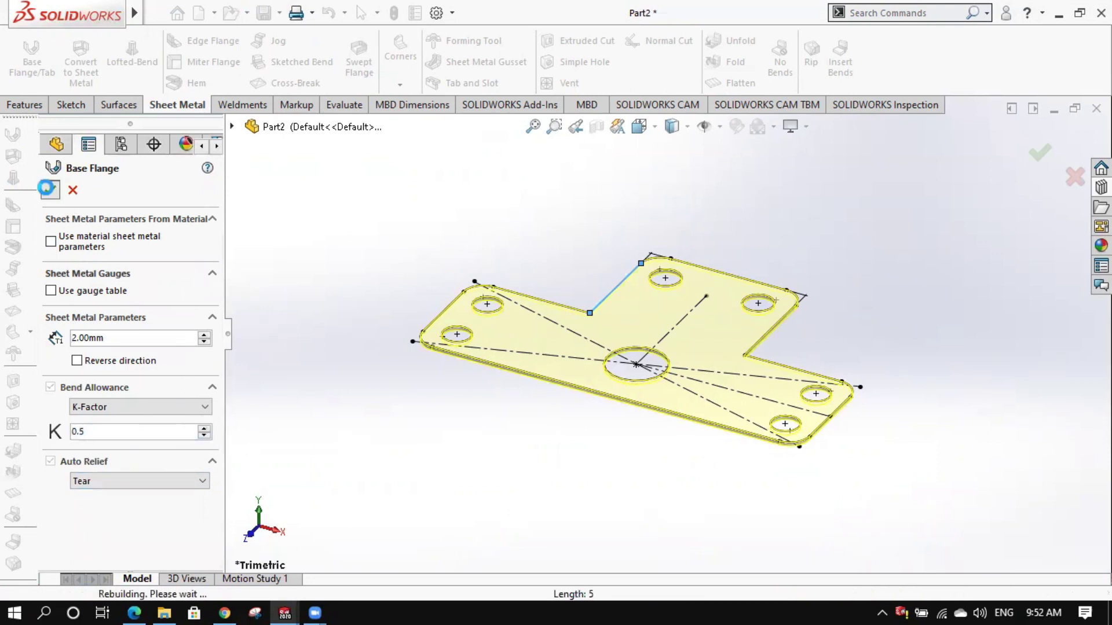
pyautogui.scroll(-2, 679, 344)
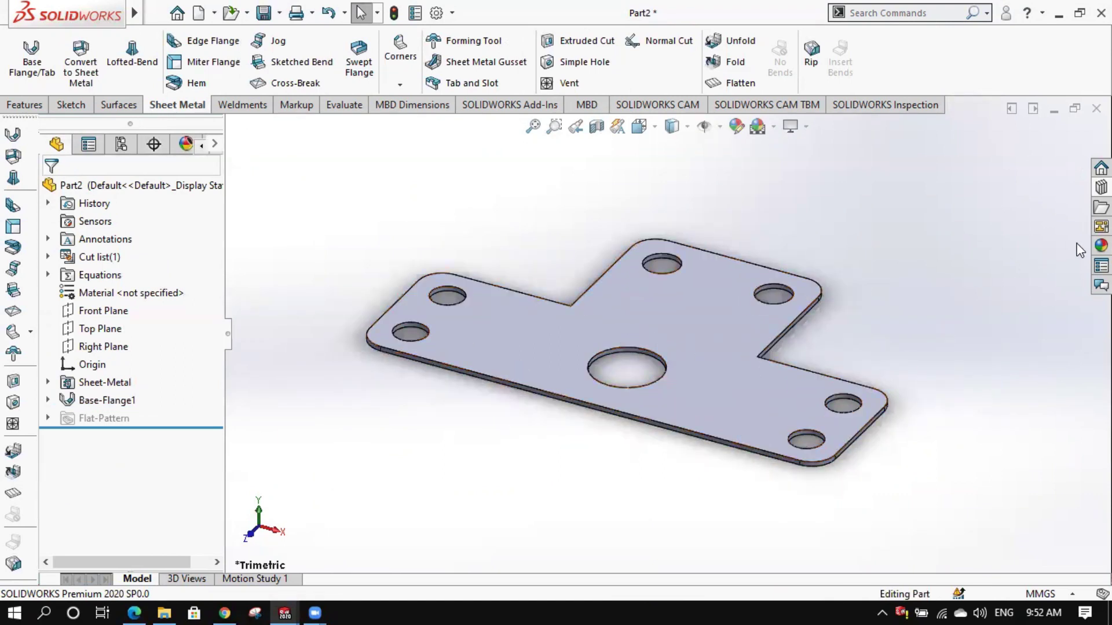
pyautogui.click(769, 126)
# Set a Plain White background and apply the polished steel appearance to the part
pyautogui.click(787, 169)
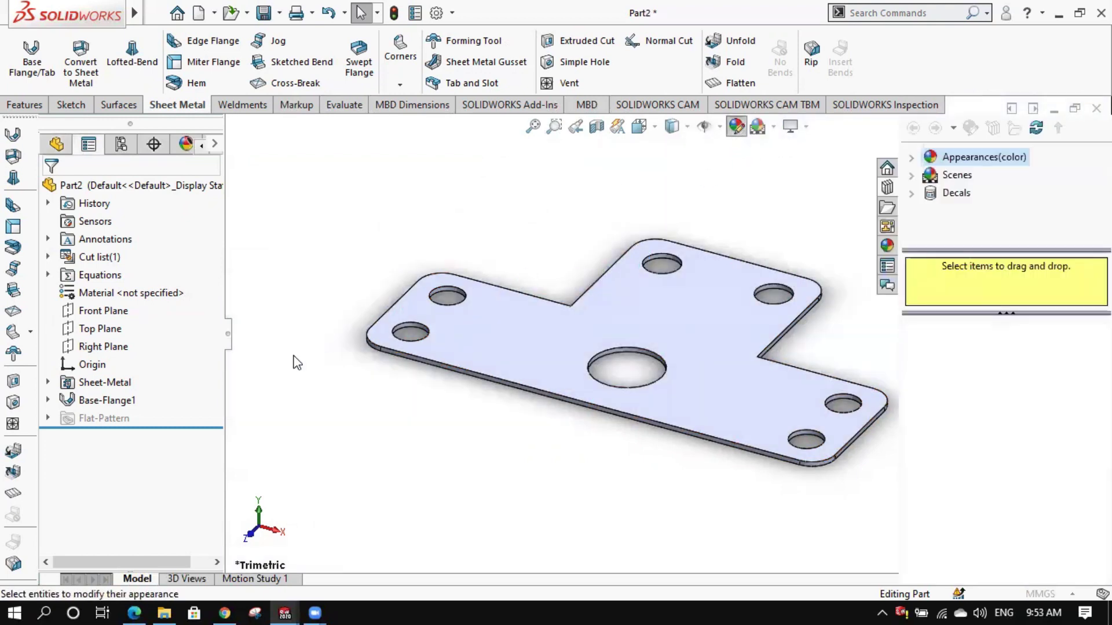
pyautogui.click(912, 159)
pyautogui.click(930, 193)
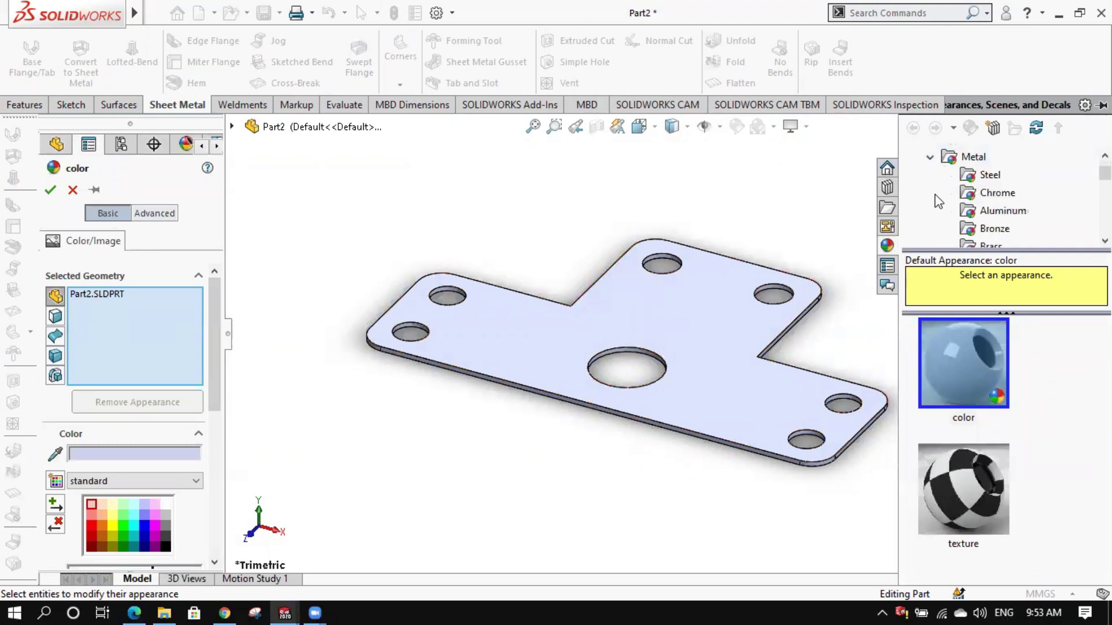
pyautogui.click(986, 177)
pyautogui.scroll(-2, 960, 393)
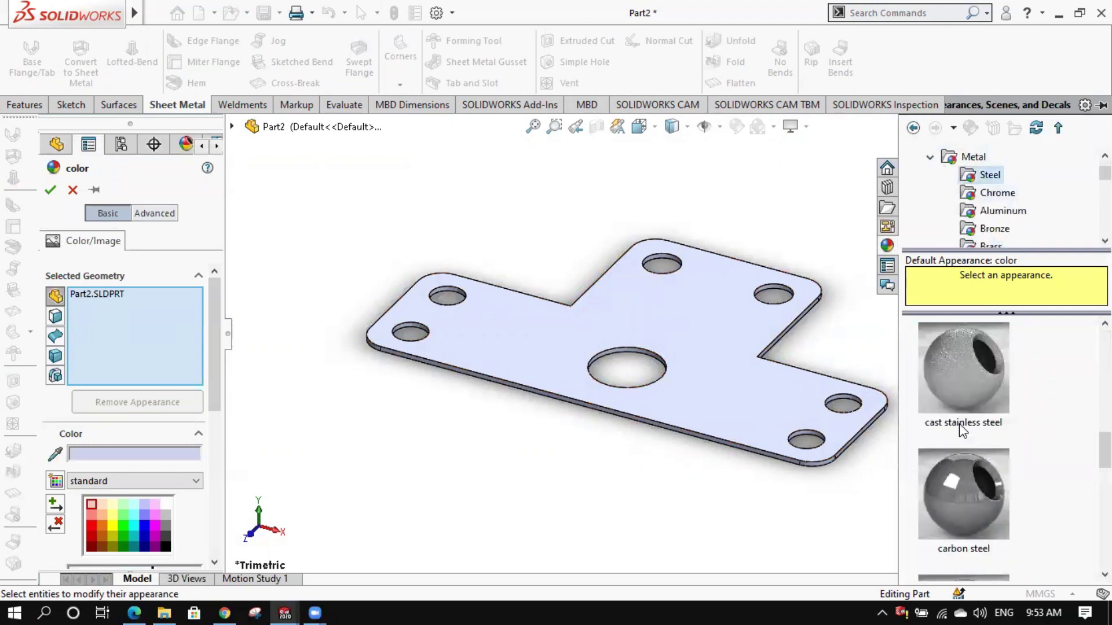
pyautogui.scroll(-2, 960, 429)
pyautogui.scroll(2, 959, 446)
pyautogui.scroll(2, 964, 434)
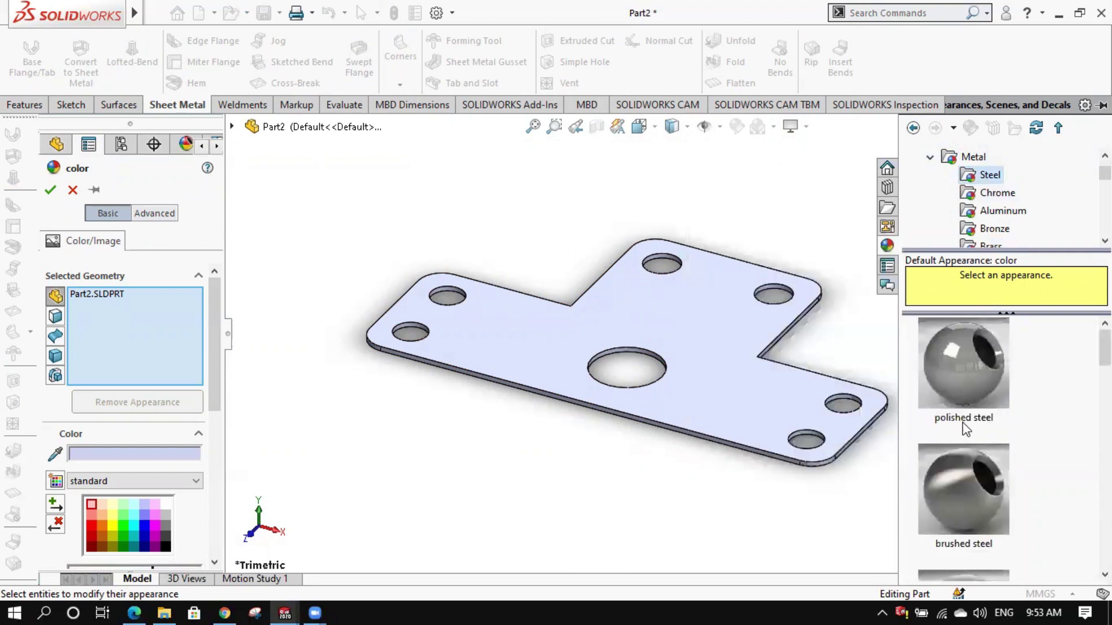
pyautogui.click(965, 412)
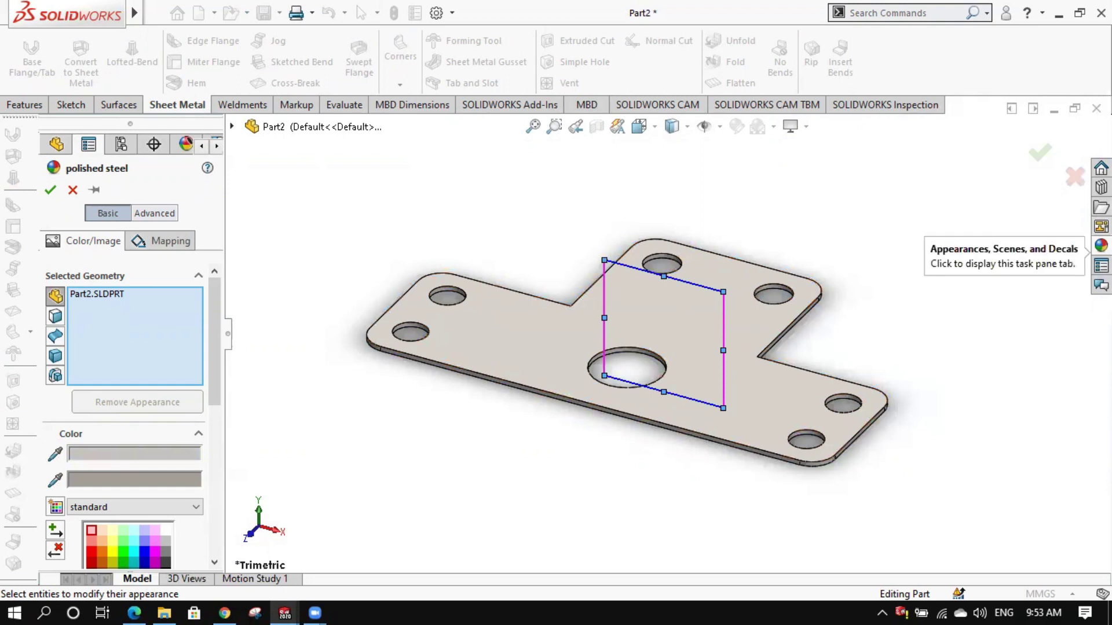
# Colour the part blue from the colour palette, after trying darker blue and orange, and accept
pyautogui.click(145, 548)
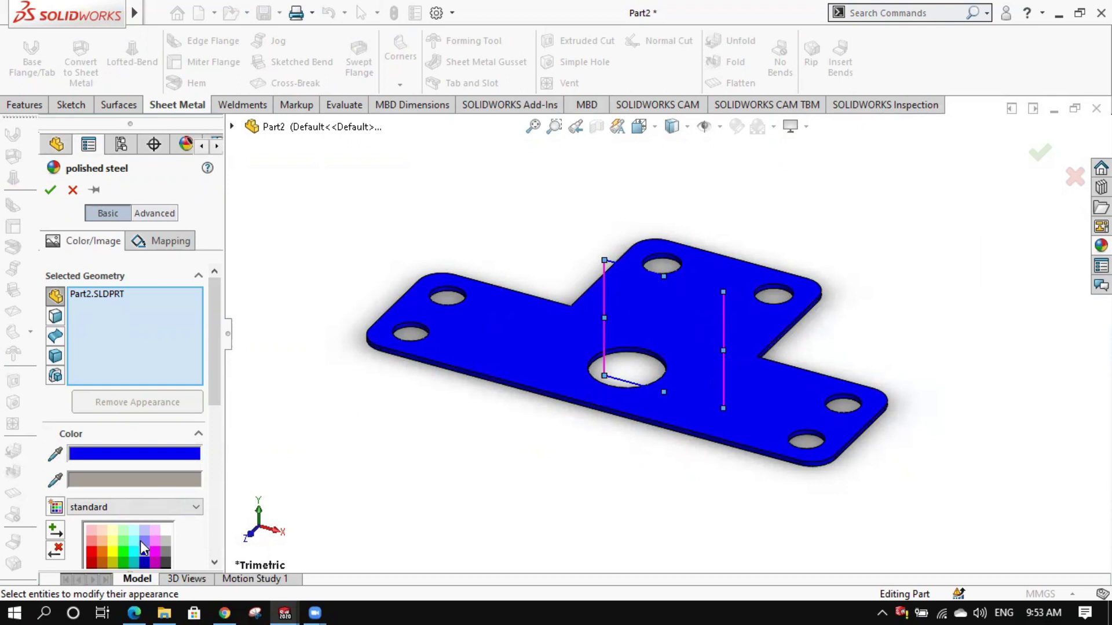
pyautogui.click(142, 560)
pyautogui.click(101, 551)
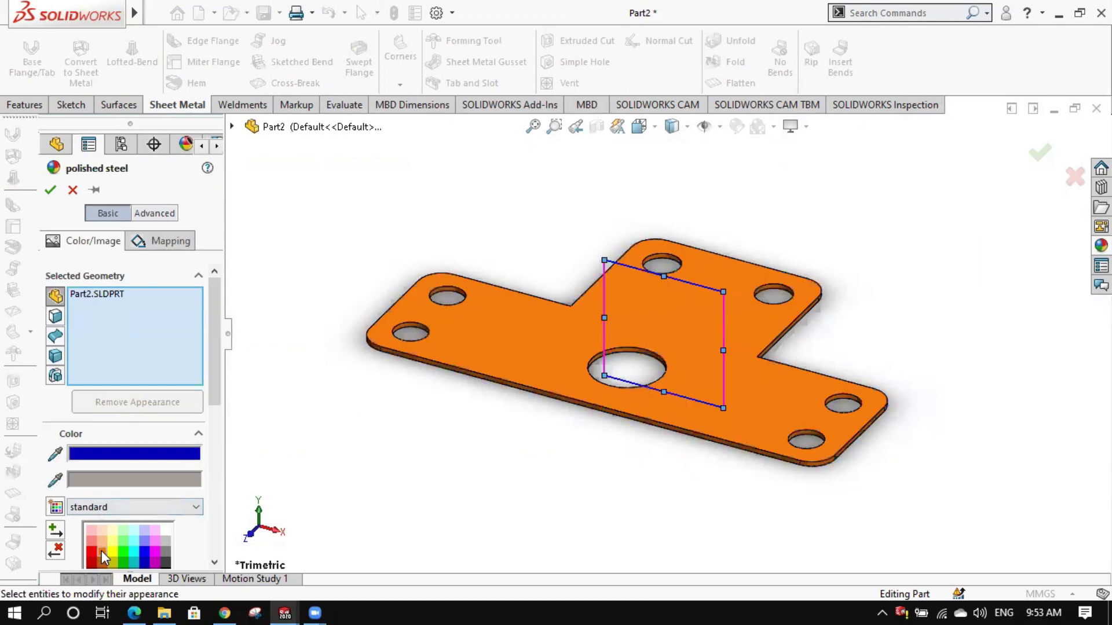
pyautogui.click(146, 555)
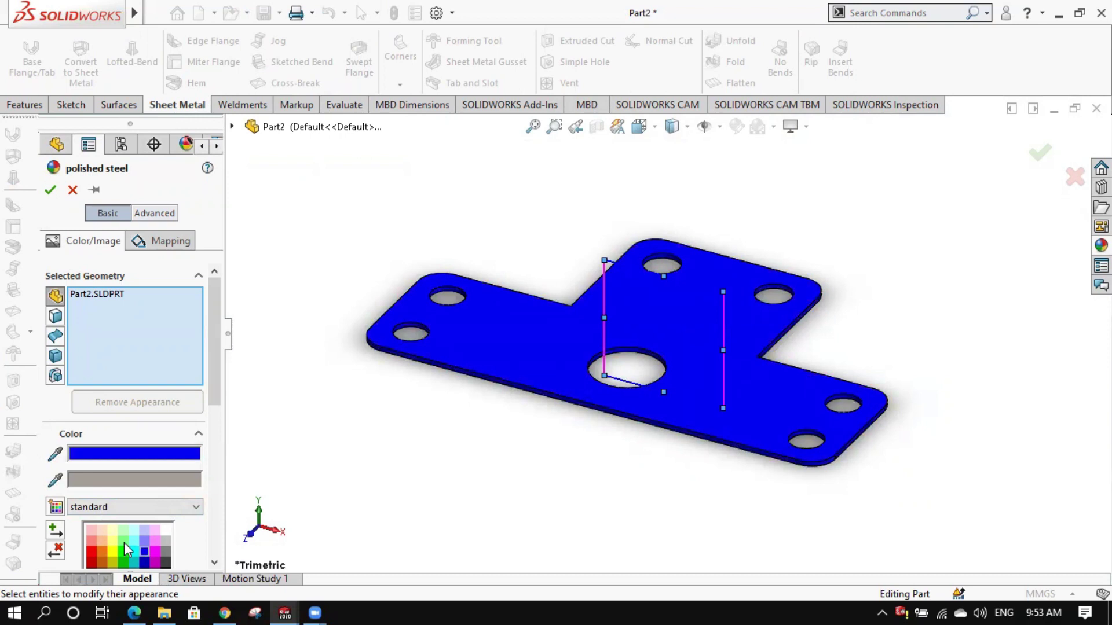
pyautogui.click(50, 191)
pyautogui.scroll(-2, 697, 335)
# Orbit the plate to a near-front view and try the plate's context options
pyautogui.moveTo(704, 342); pyautogui.dragTo(626, 457, button='middle')
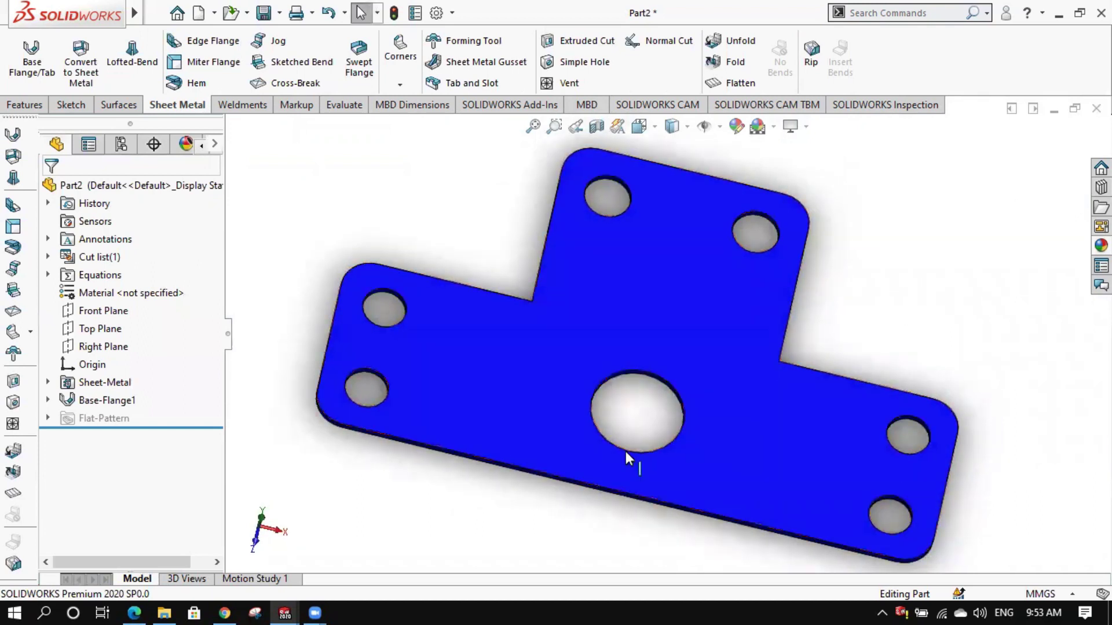
pyautogui.moveTo(707, 360)
pyautogui.mouseDown(button='middle')
pyautogui.moveTo(637, 426)
pyautogui.moveTo(622, 257)
pyautogui.mouseUp(button='middle')
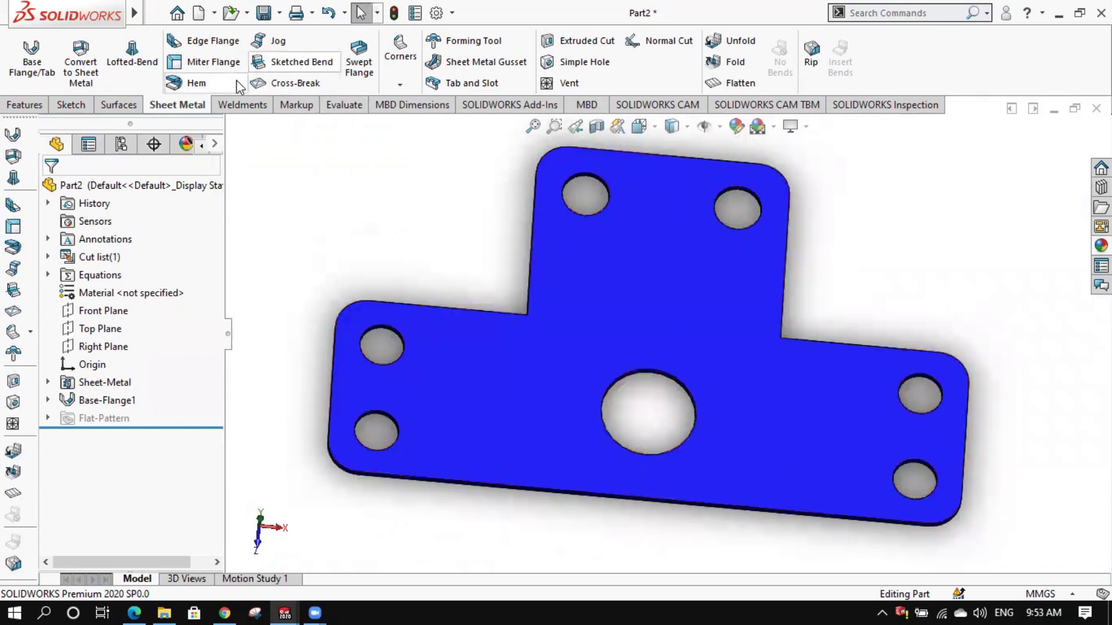
pyautogui.click(84, 104)
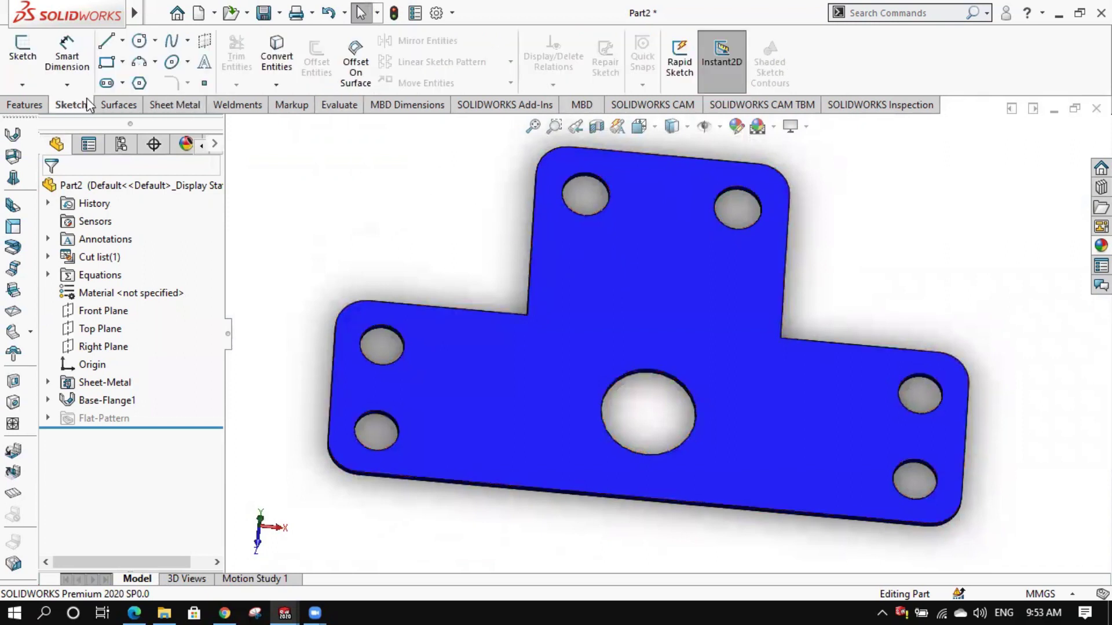
pyautogui.click(115, 51)
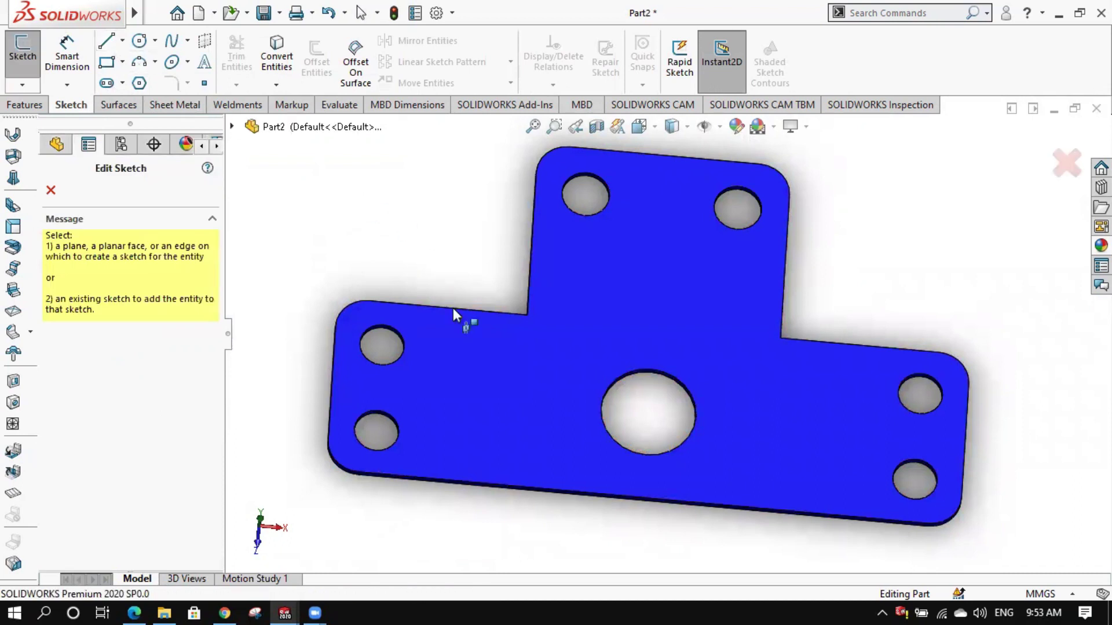
pyautogui.rightClick(519, 357)
pyautogui.click(384, 211)
pyautogui.rightClick(521, 328)
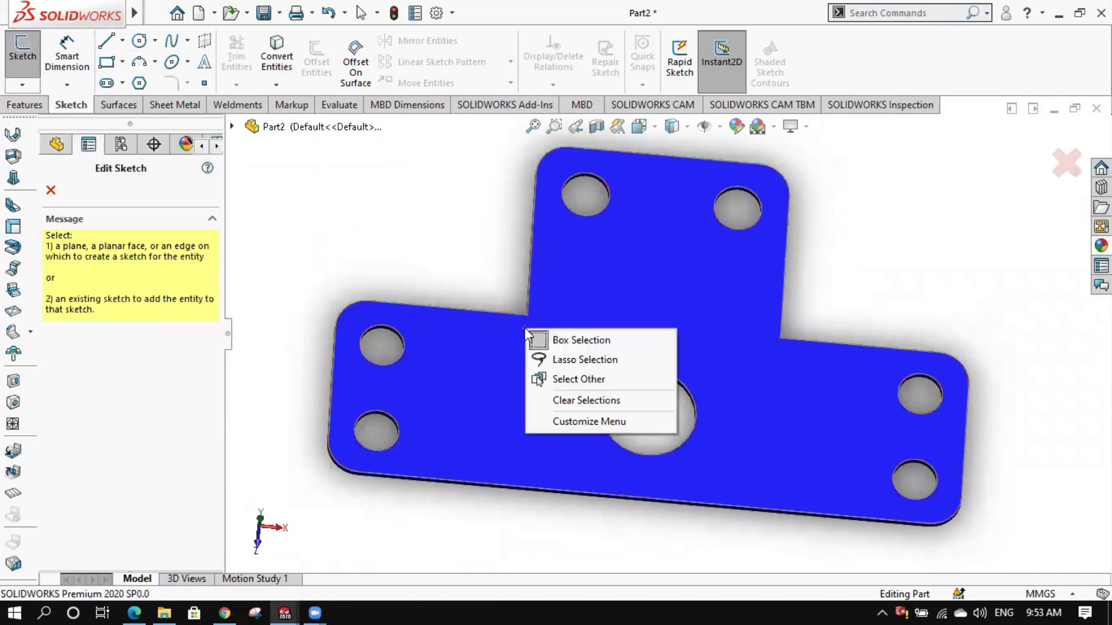
pyautogui.click(394, 234)
# Start a new sketch, Sketch6, on the plate's top face, with view orientations shown
pyautogui.click(49, 191)
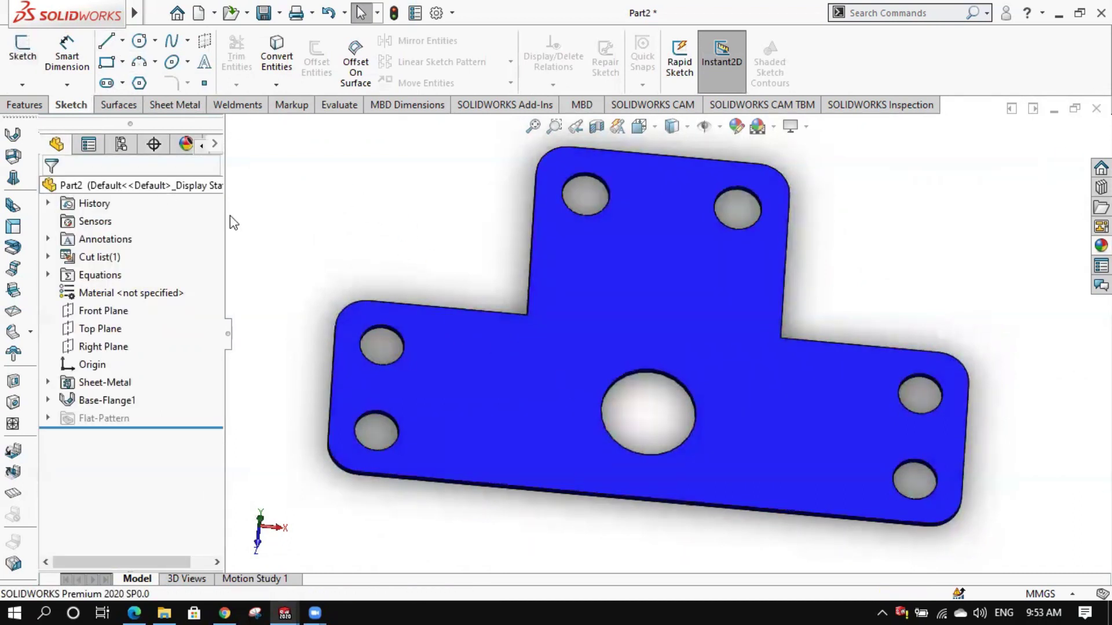
pyautogui.click(562, 380)
pyautogui.rightClick(565, 345)
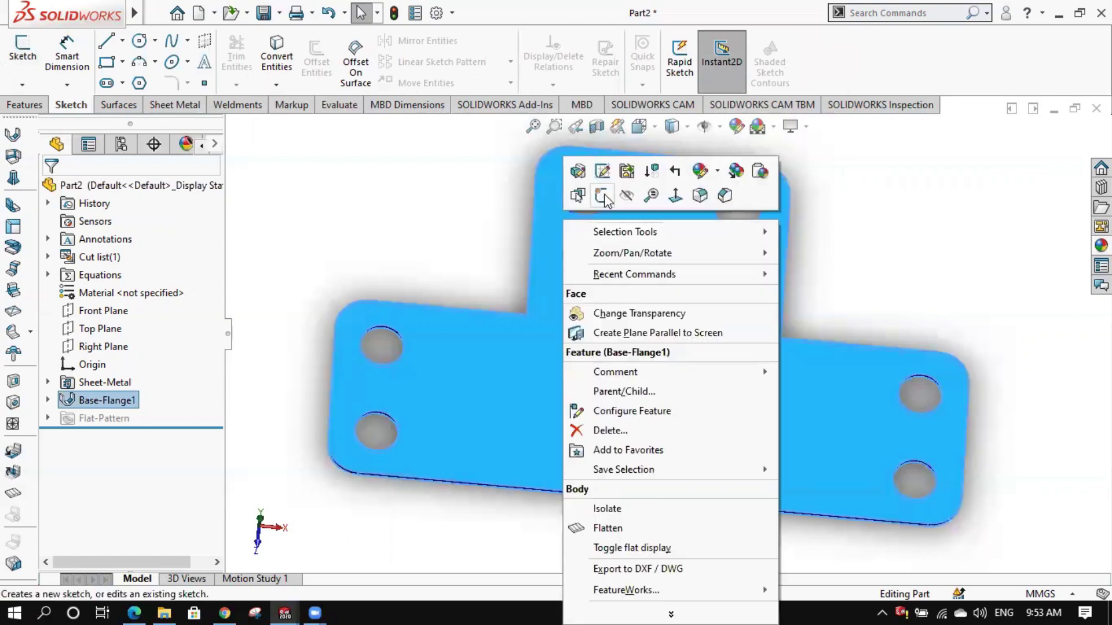
pyautogui.click(603, 196)
pyautogui.press('space')
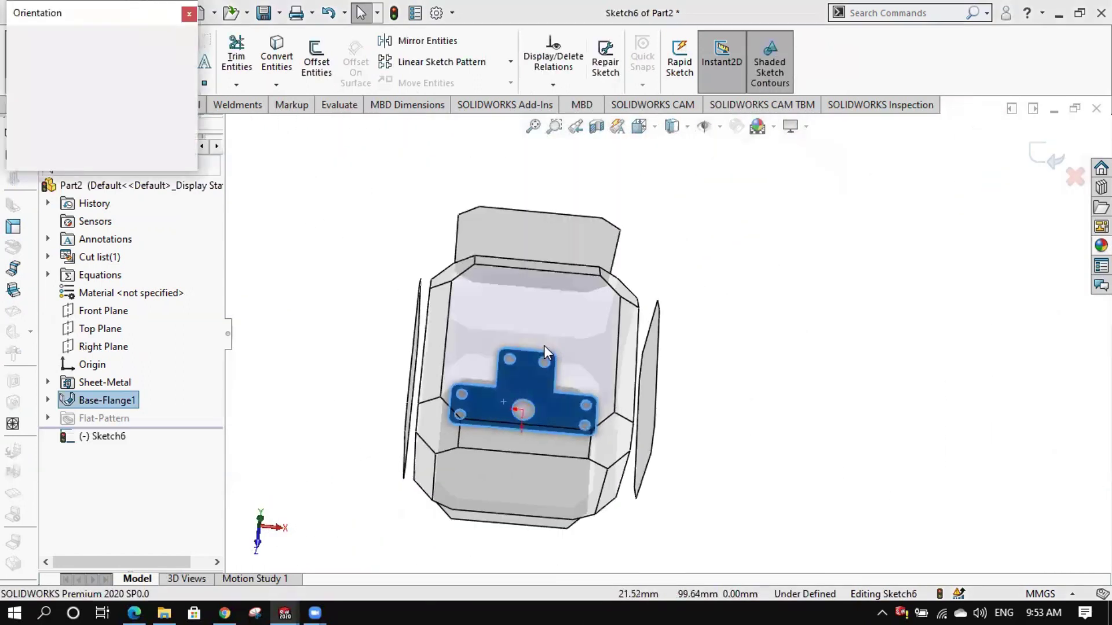
# In Top view, draw a vertical line from the tab's inner corner to the plate's bottom edge
pyautogui.click(544, 345)
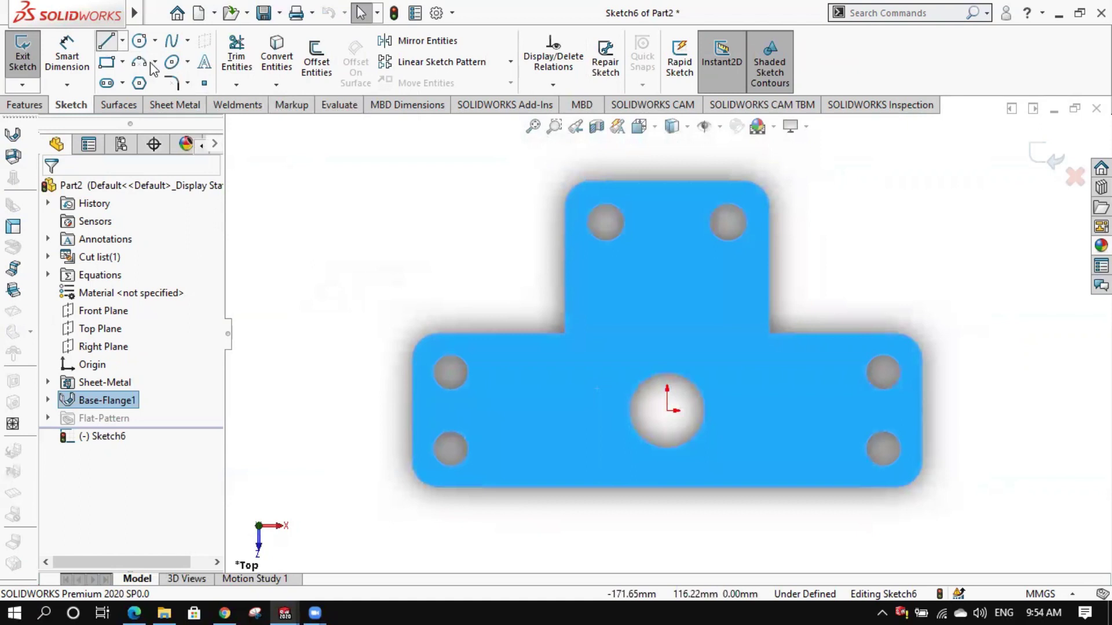
pyautogui.press('l')
pyautogui.click(501, 334)
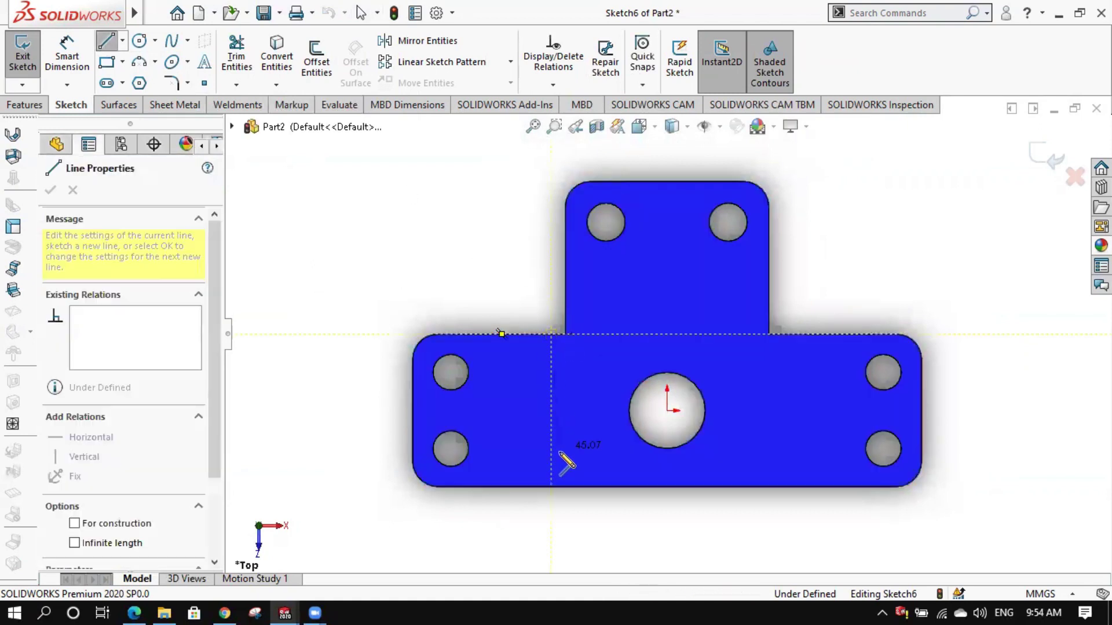
pyautogui.click(551, 487)
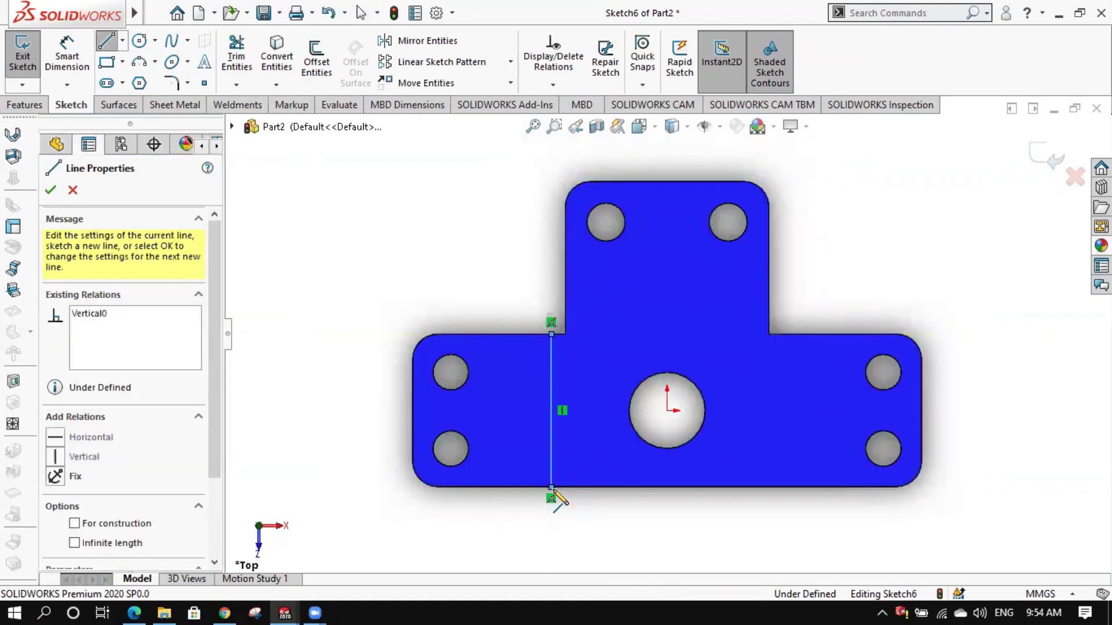
pyautogui.press('Escape')
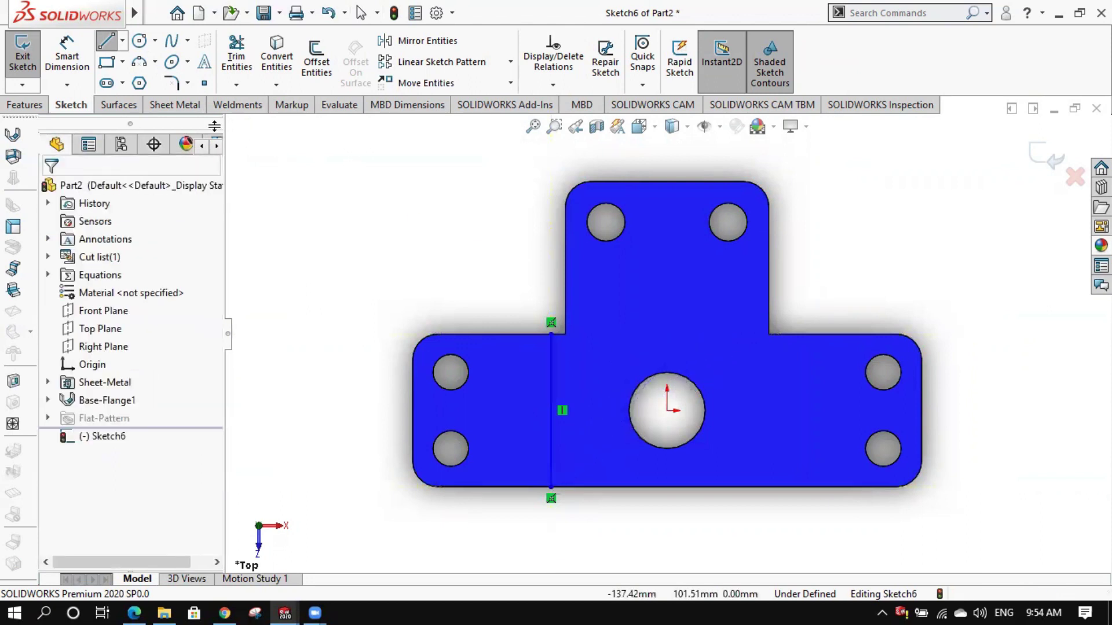
# Start an extrusion from the sketch, then cancel it and return to the sketch tools
pyautogui.click(161, 103)
pyautogui.scroll(-2, 727, 315)
pyautogui.click(24, 105)
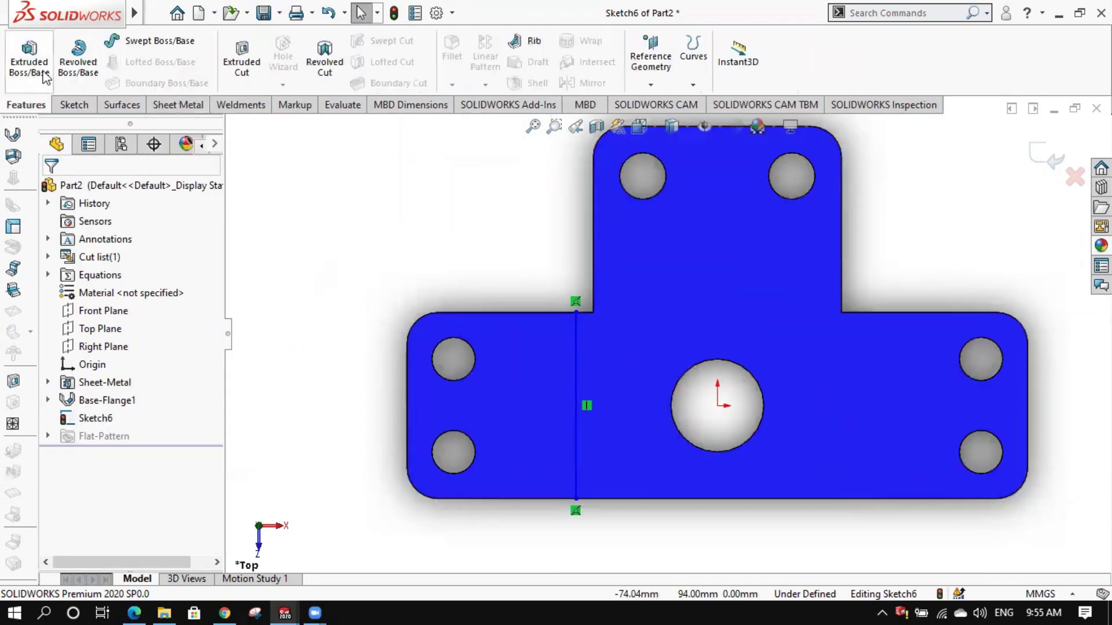
pyautogui.click(29, 58)
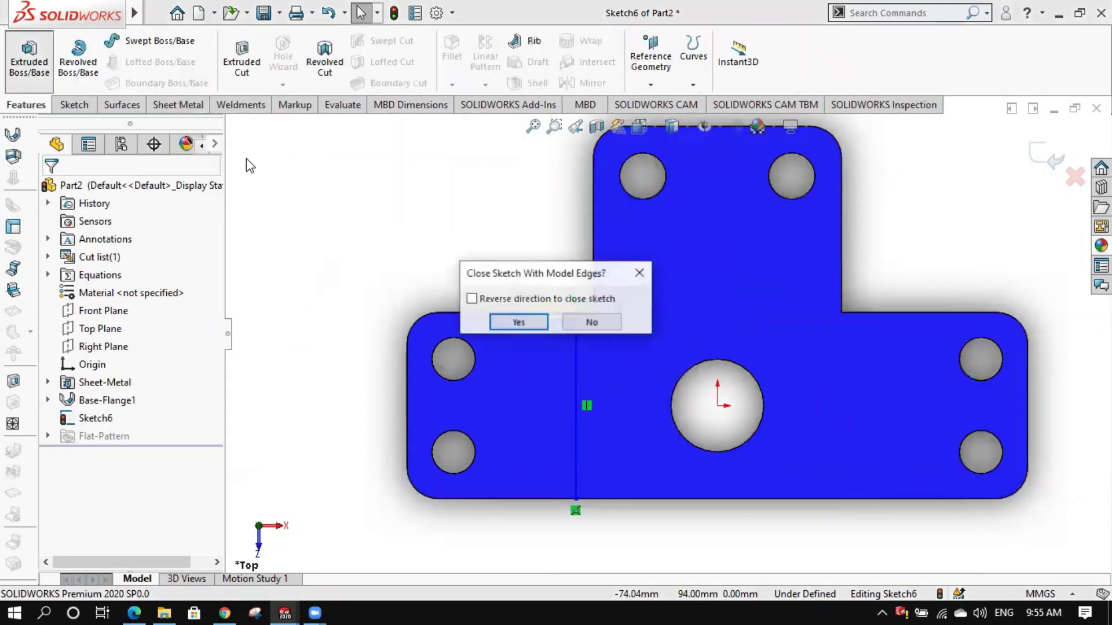
pyautogui.click(640, 276)
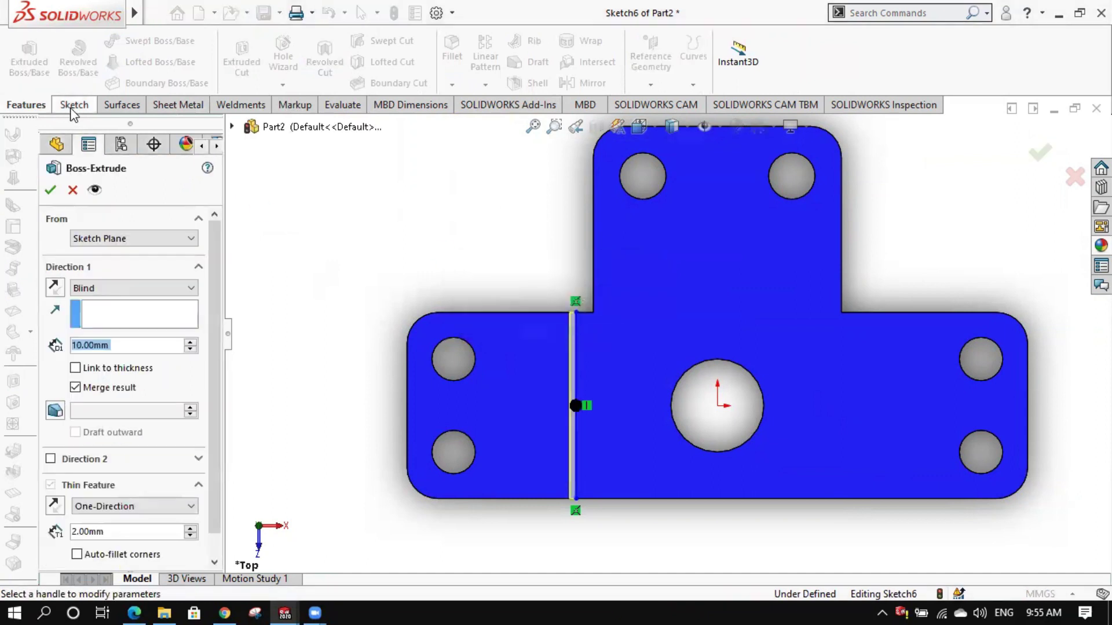
pyautogui.press('Escape')
pyautogui.click(76, 106)
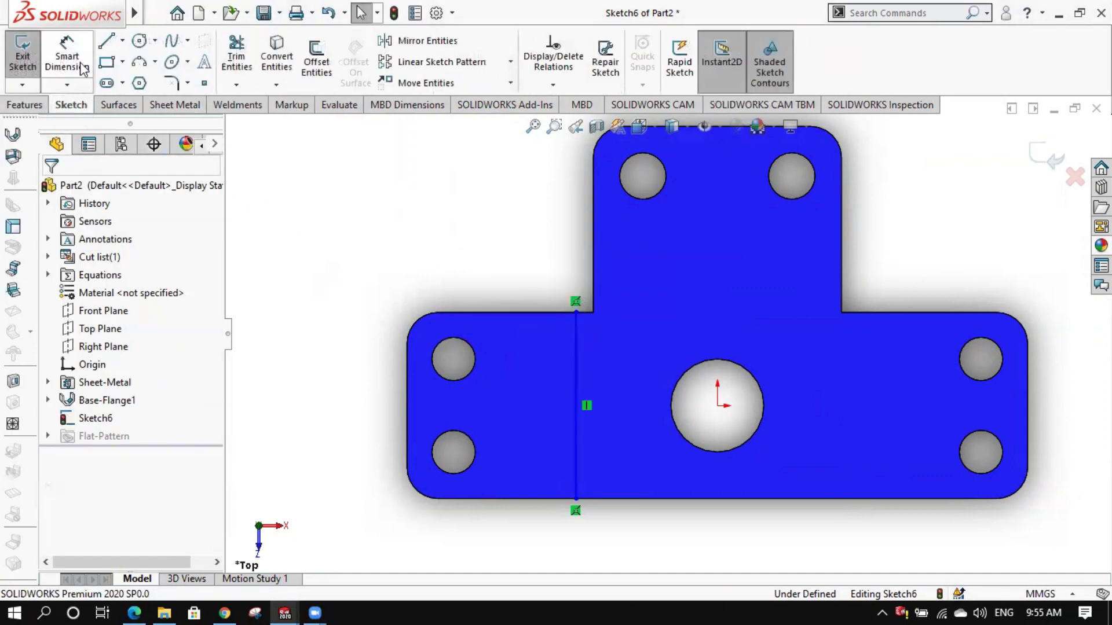
# Dimension the vertical line 5 mm from the upper tab's left edge
pyautogui.click(81, 66)
pyautogui.click(575, 344)
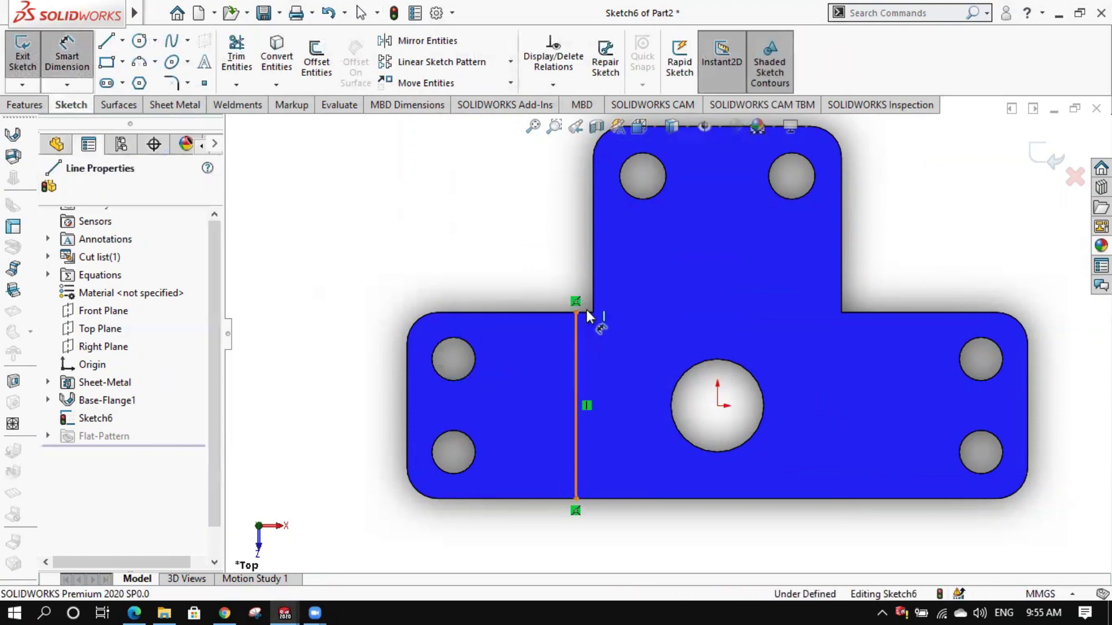
pyautogui.click(593, 261)
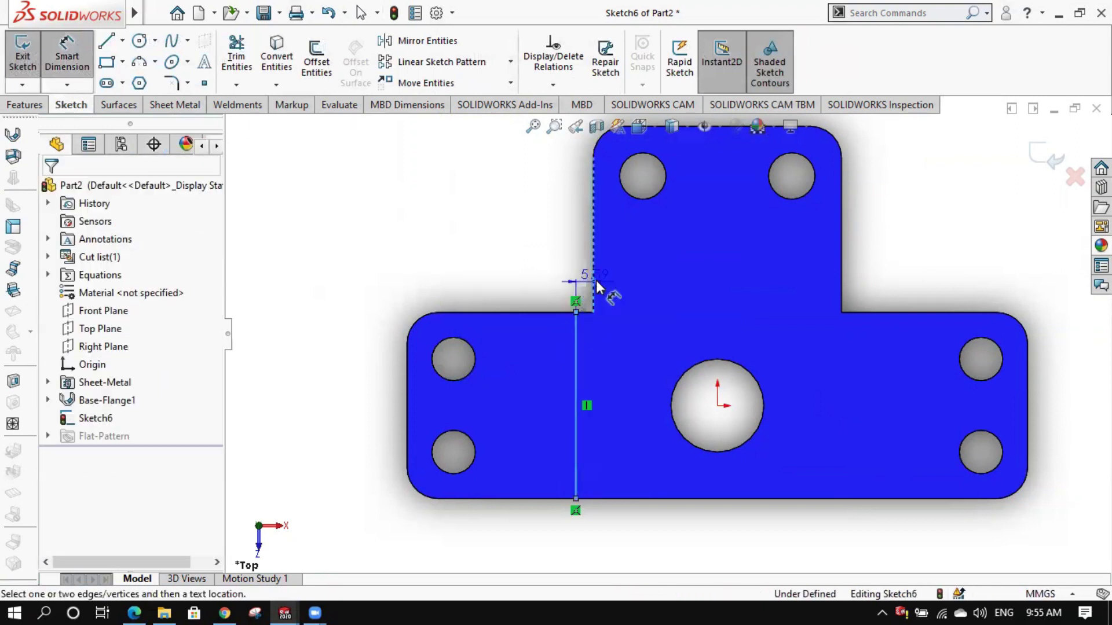
pyautogui.click(538, 272)
pyautogui.write('5')
pyautogui.press('Return')
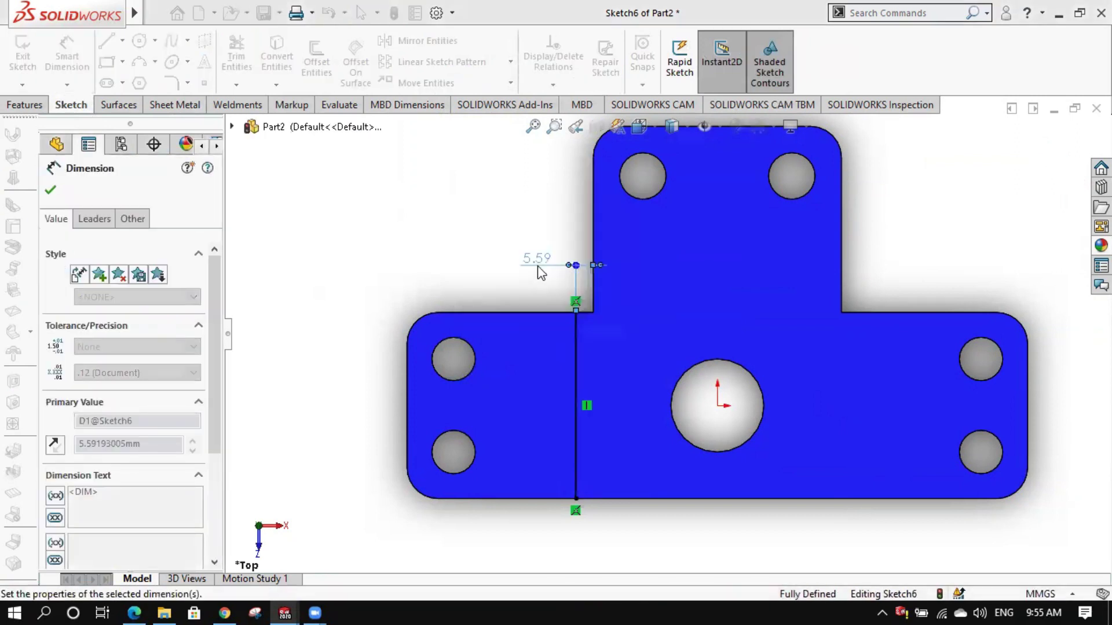
pyautogui.click(57, 194)
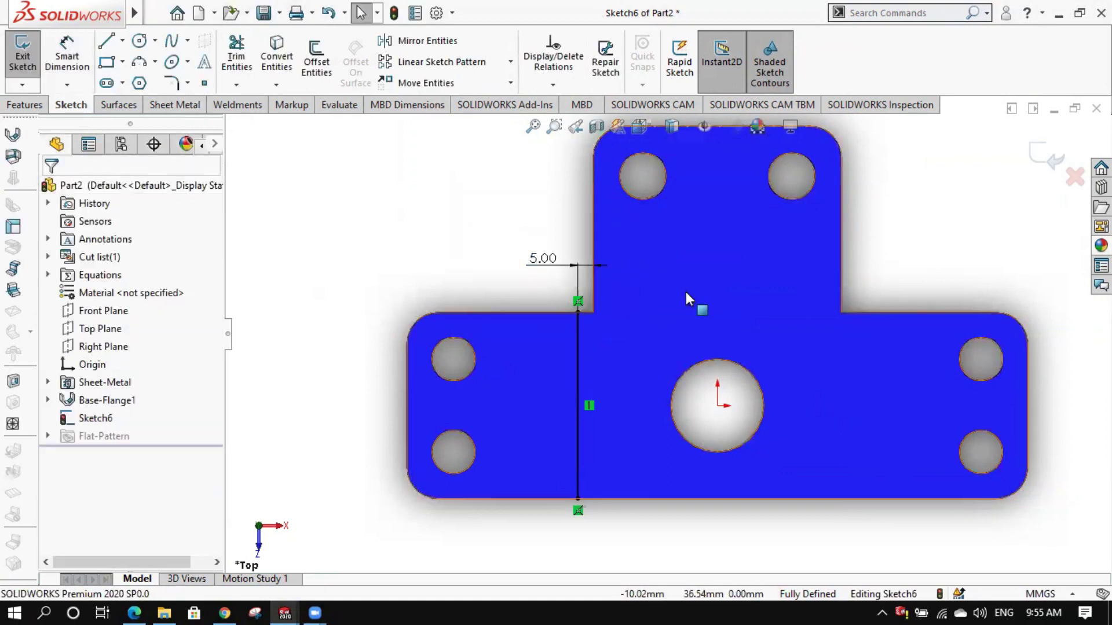
# Start a Sketched Bend along the line and select the plate's fixed face
pyautogui.click(161, 107)
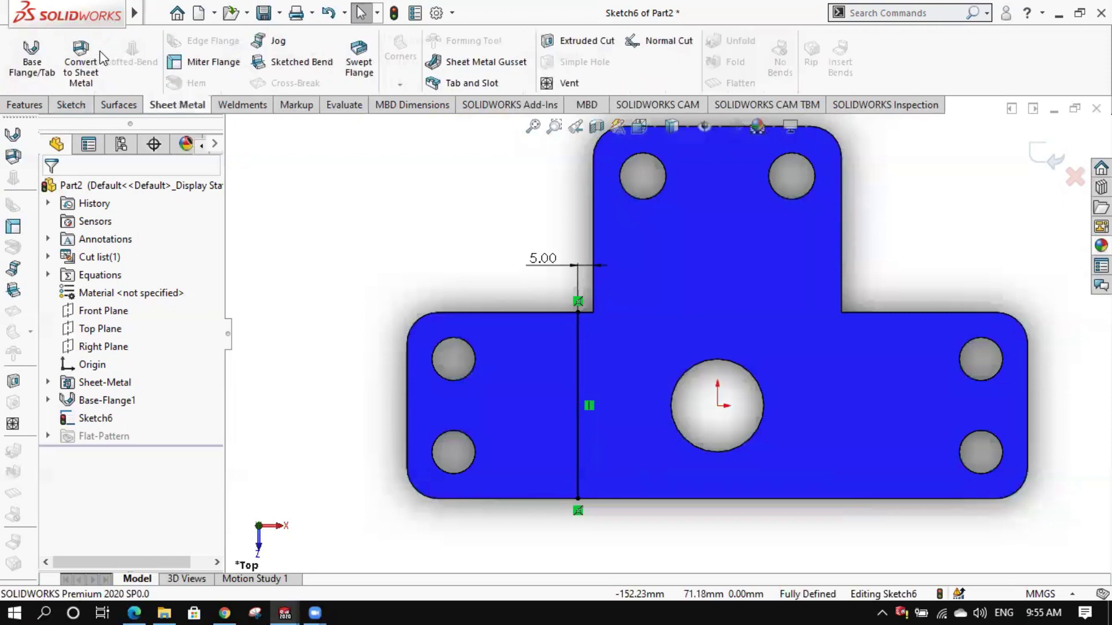
pyautogui.click(283, 67)
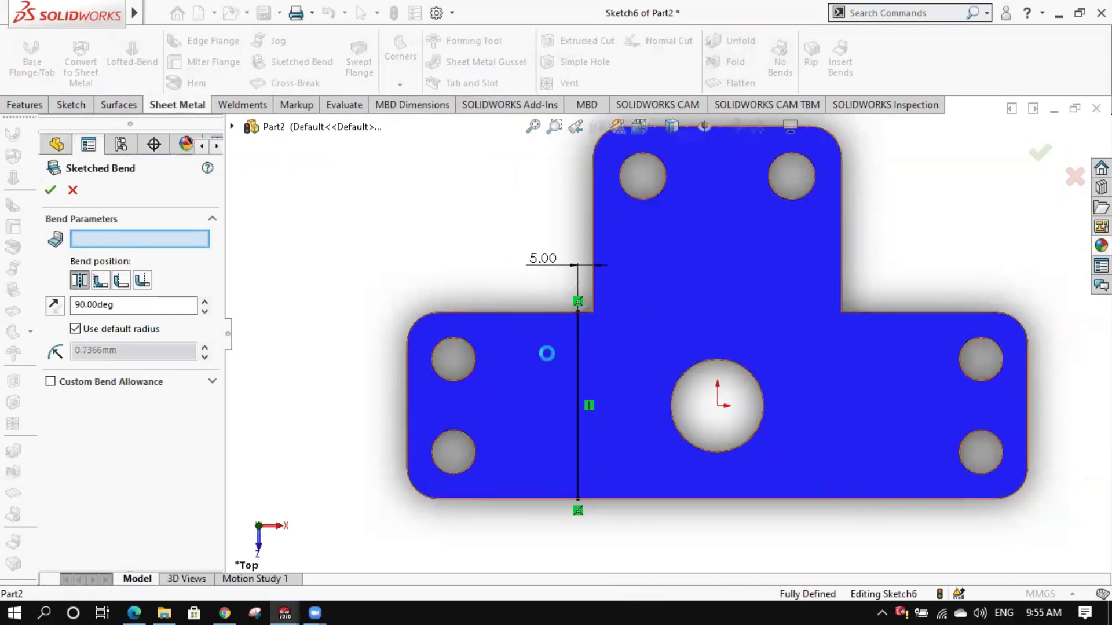
pyautogui.click(547, 353)
pyautogui.moveTo(590, 338)
pyautogui.mouseDown(button='middle')
pyautogui.moveTo(553, 305)
pyautogui.moveTo(636, 315)
pyautogui.moveTo(570, 300)
pyautogui.mouseUp(button='middle')
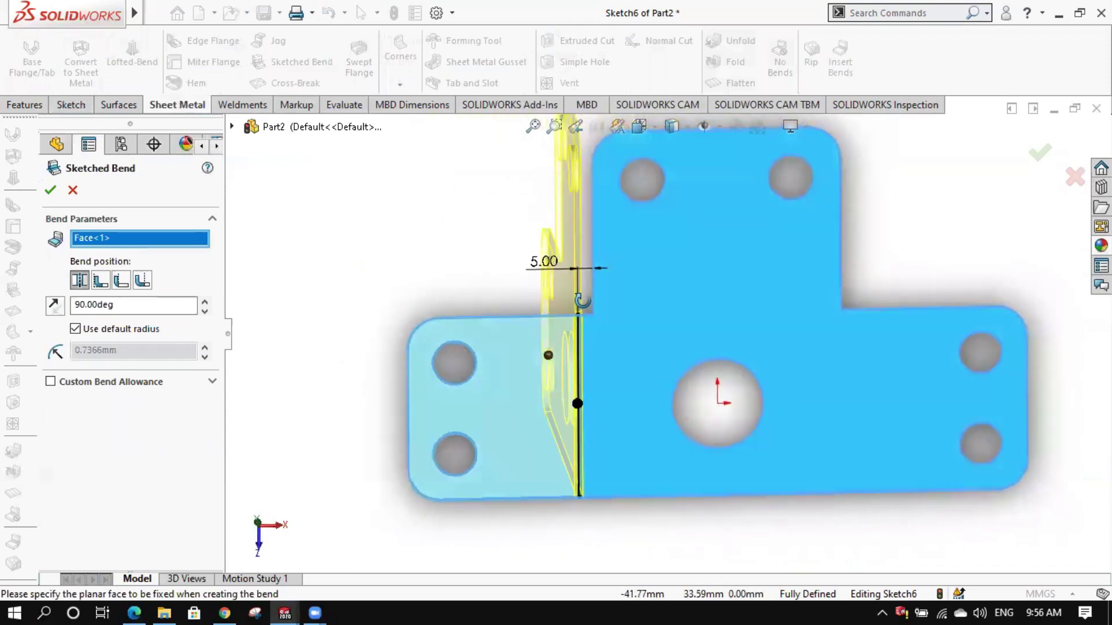
pyautogui.click(608, 375)
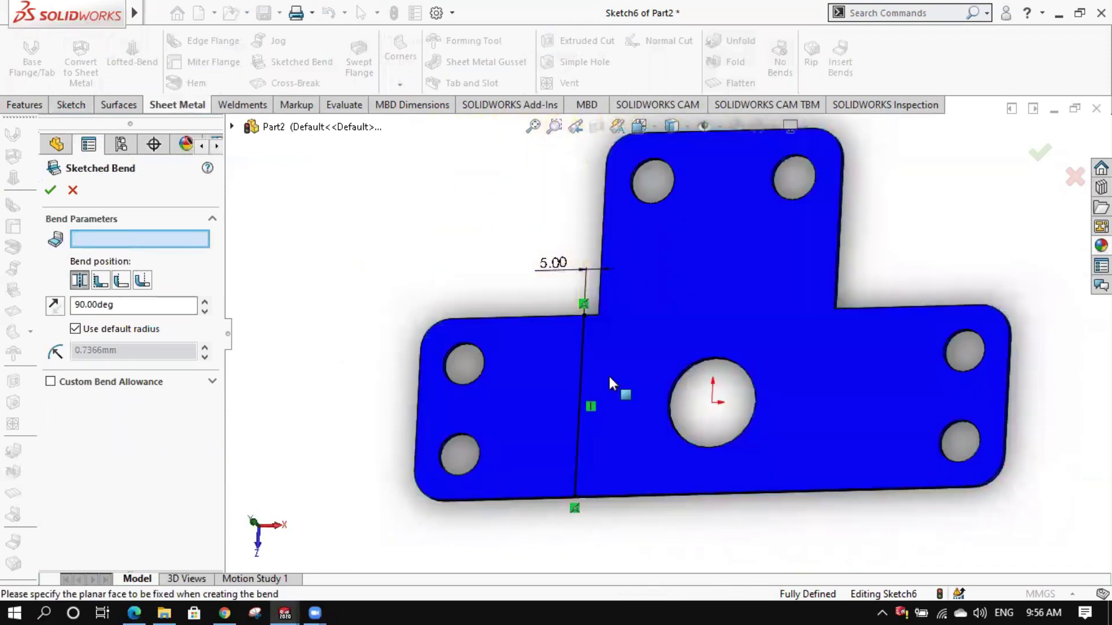
pyautogui.click(584, 353)
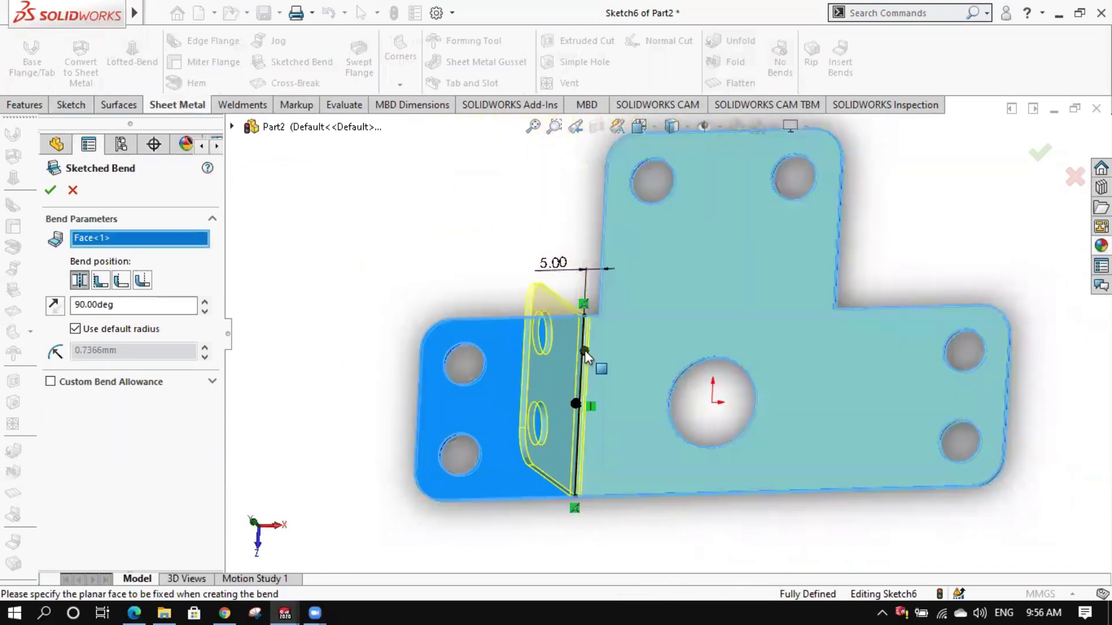
pyautogui.moveTo(625, 350)
pyautogui.mouseDown(button='middle')
pyautogui.moveTo(659, 302)
pyautogui.moveTo(662, 266)
pyautogui.moveTo(665, 278)
pyautogui.mouseUp(button='middle')
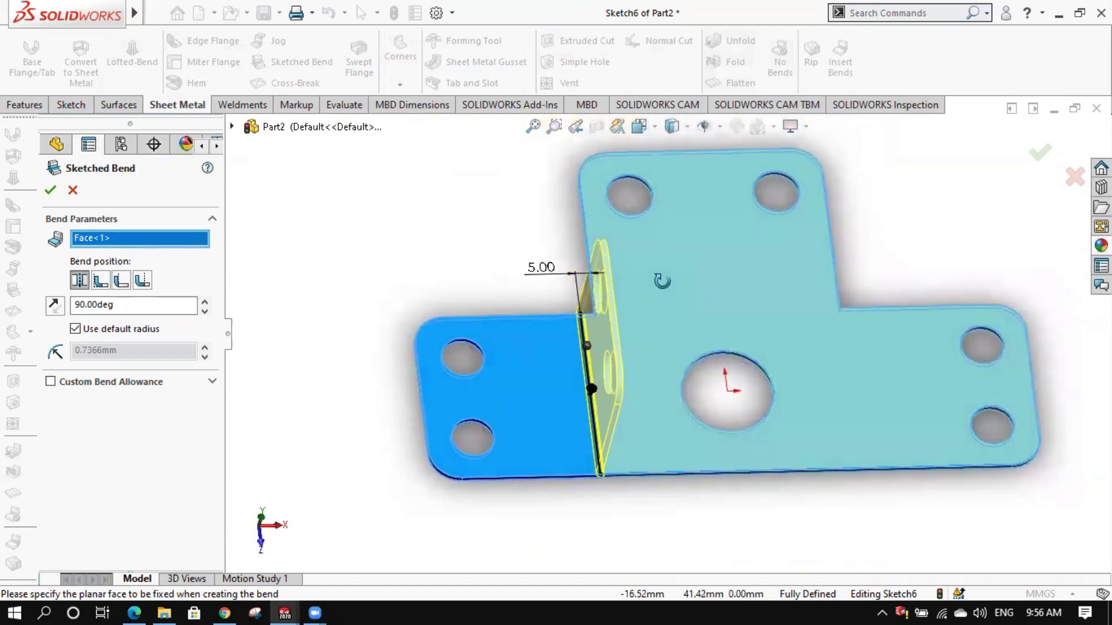
# Set a custom 5 mm bend radius and 60° angle, then confirm Sketched Bend1
pyautogui.click(75, 328)
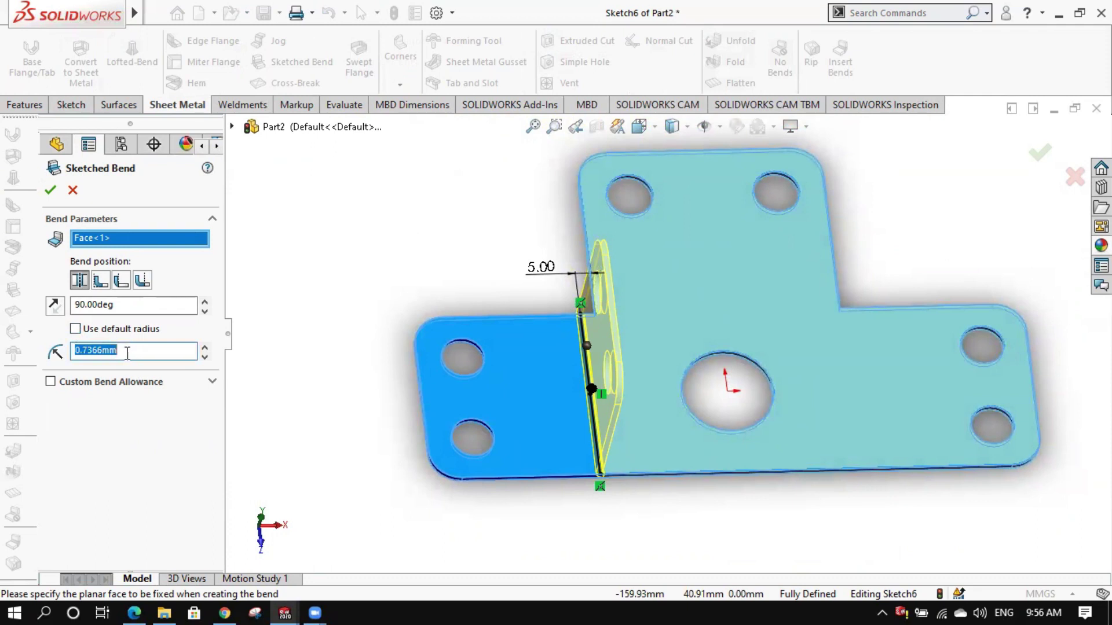
pyautogui.write('5')
pyautogui.press('Return')
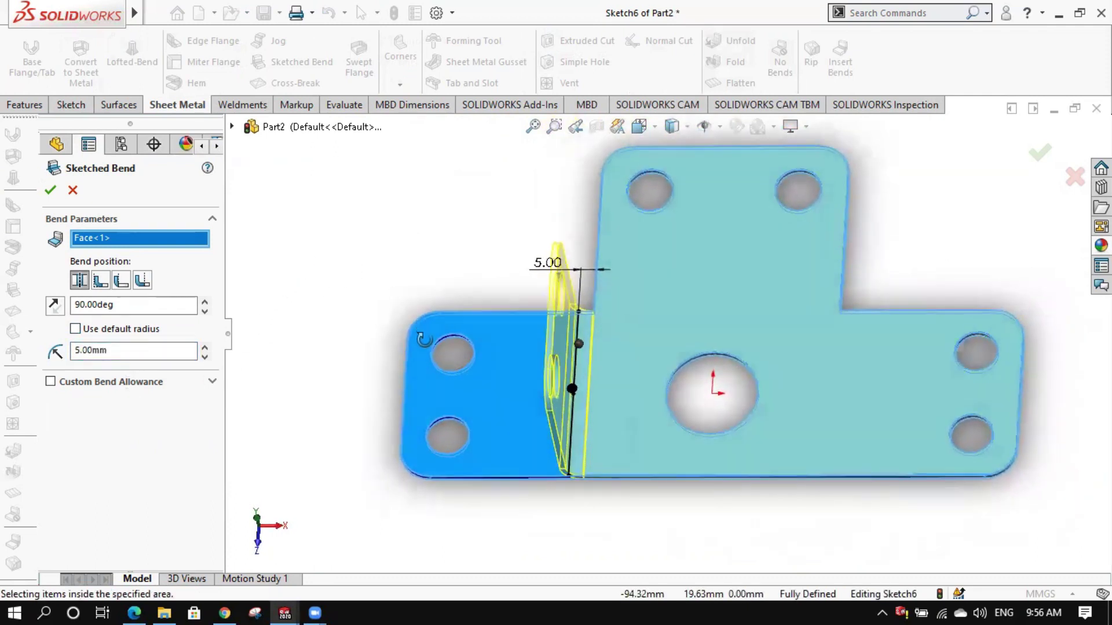
pyautogui.doubleClick(114, 310)
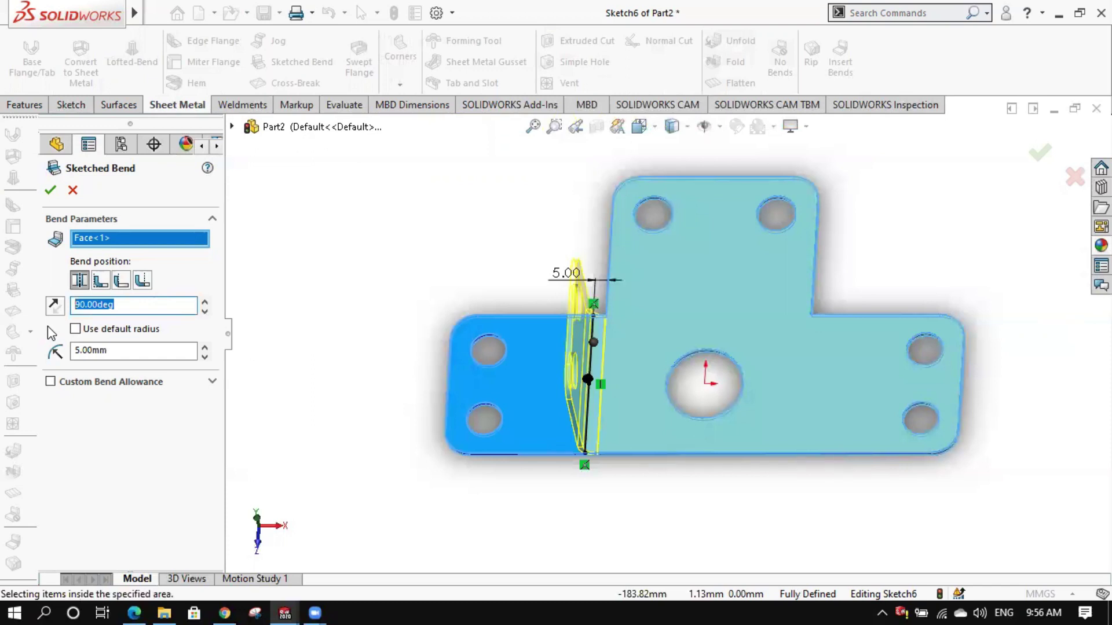
pyautogui.write('60')
pyautogui.press('Return')
pyautogui.moveTo(562, 347)
pyautogui.mouseDown(button='middle')
pyautogui.moveTo(591, 216)
pyautogui.moveTo(571, 255)
pyautogui.moveTo(585, 297)
pyautogui.moveTo(619, 316)
pyautogui.mouseUp(button='middle')
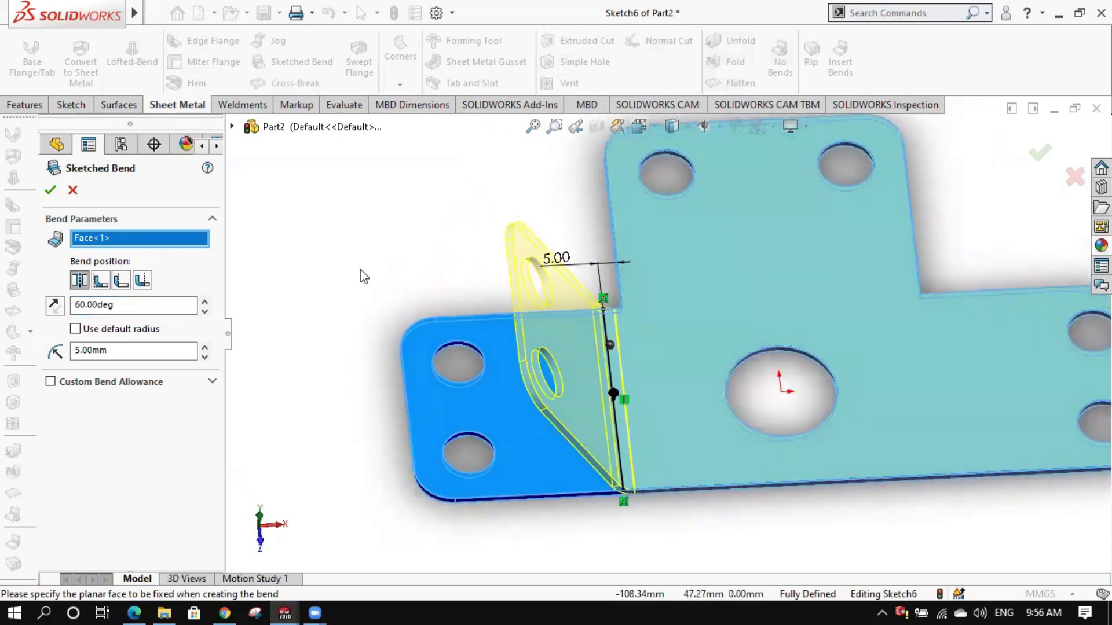
pyautogui.click(52, 190)
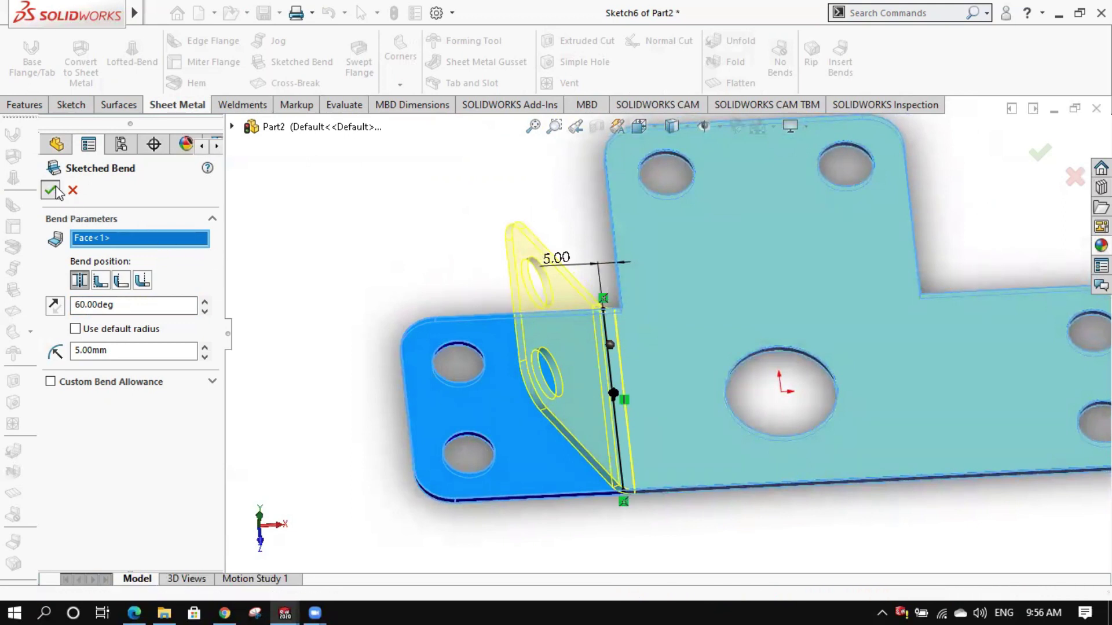
pyautogui.scroll(3, 707, 315)
# Start Sketch7 on the flat flange and draw a vertical line edge to edge on its right side
pyautogui.scroll(-2, 778, 321)
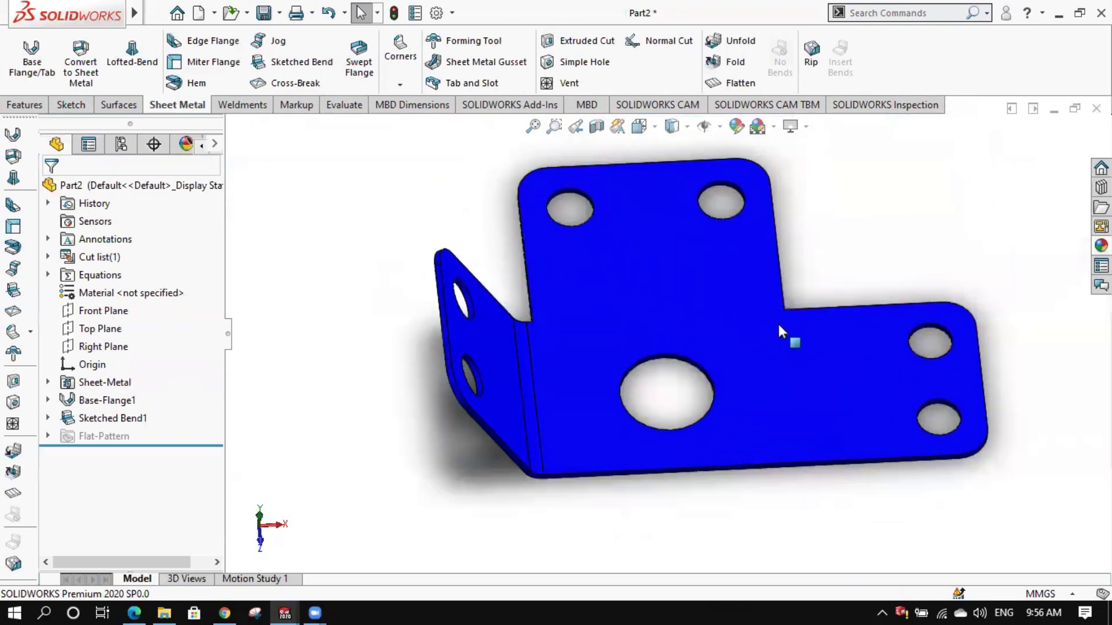
pyautogui.scroll(-1, 863, 358)
pyautogui.moveTo(859, 363); pyautogui.dragTo(841, 379, button='middle')
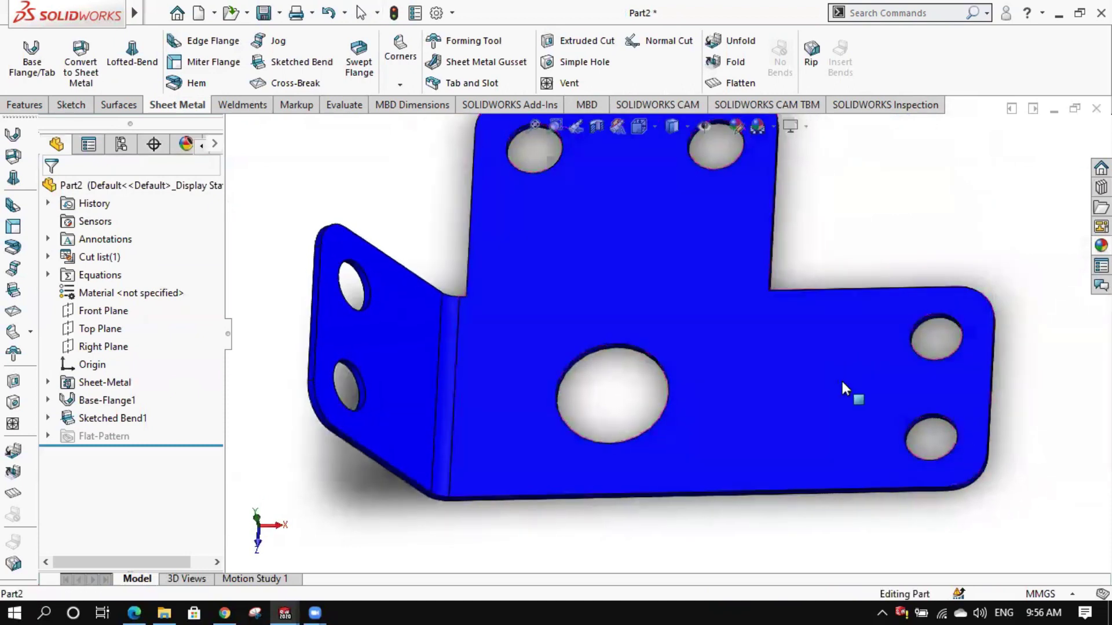
pyautogui.rightClick(826, 360)
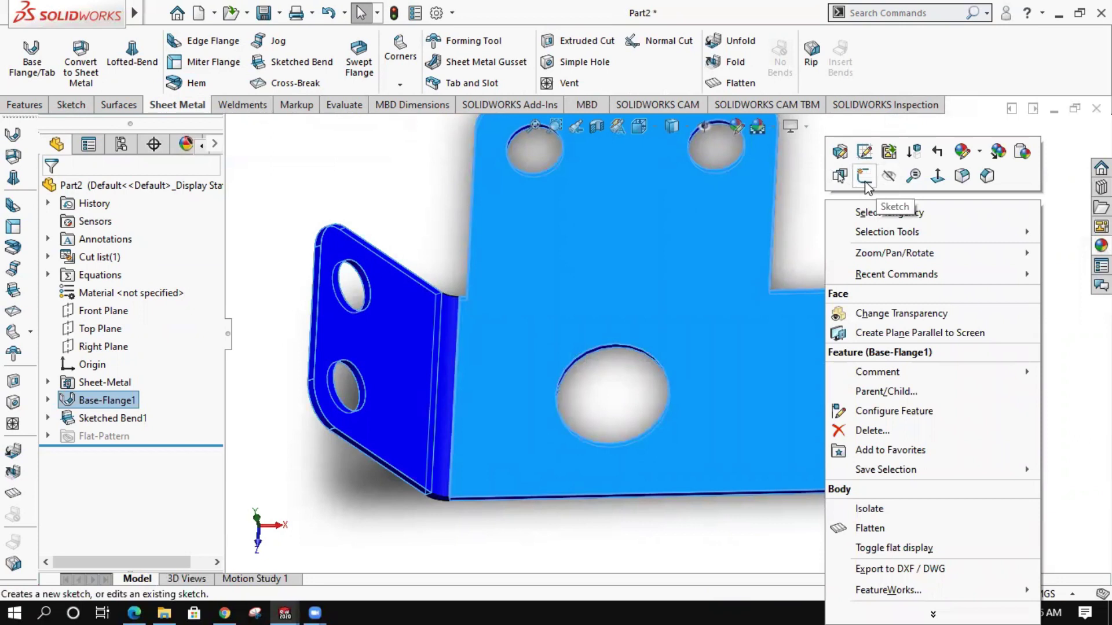
pyautogui.click(865, 177)
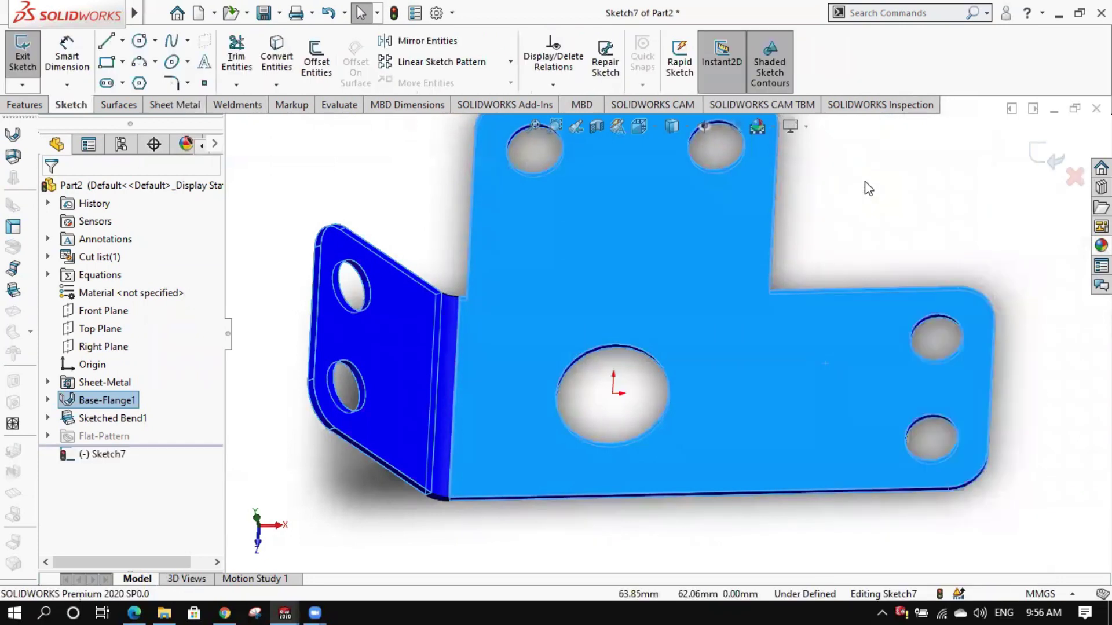
pyautogui.click(116, 47)
pyautogui.click(802, 290)
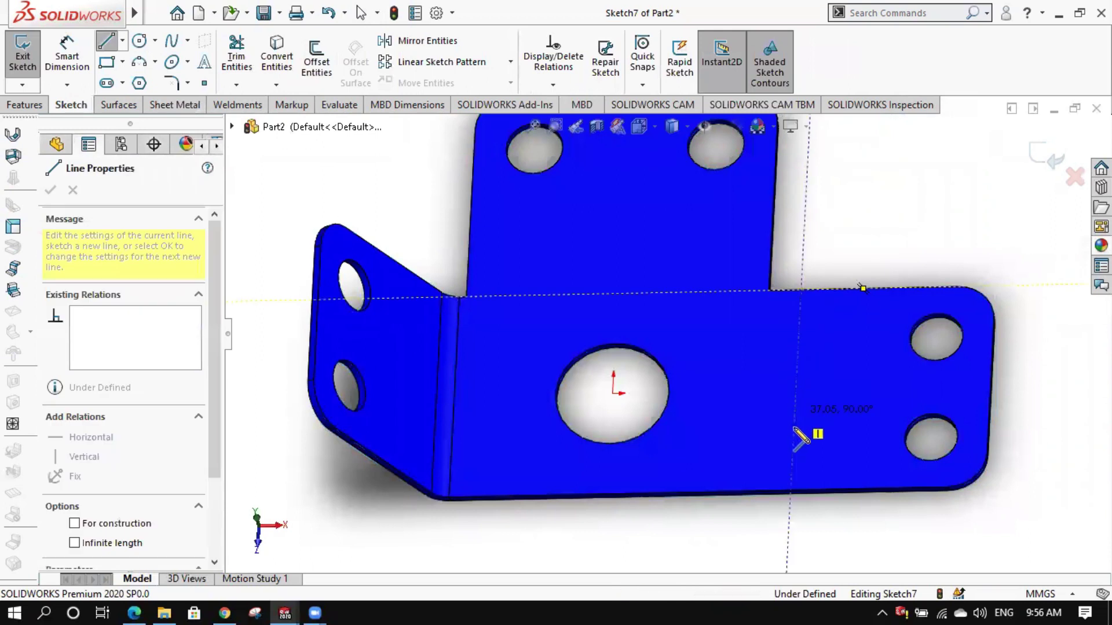
pyautogui.click(790, 492)
pyautogui.press('Escape')
# Dimension the line 5 mm from the upper tab's right edge and exit the sketch
pyautogui.click(61, 51)
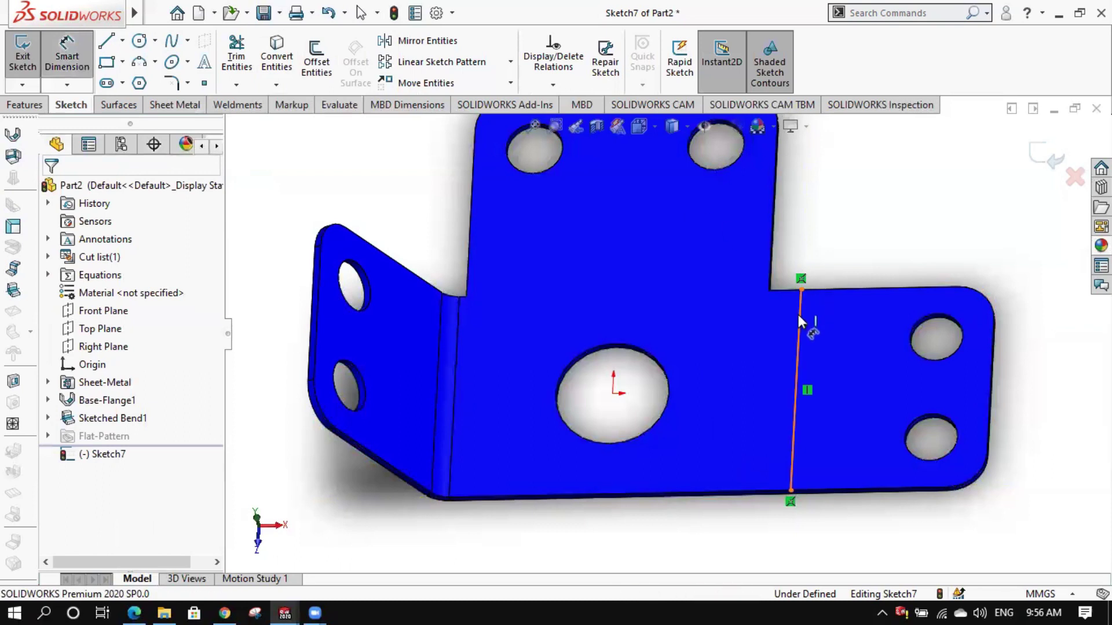
pyautogui.click(798, 314)
pyautogui.click(774, 272)
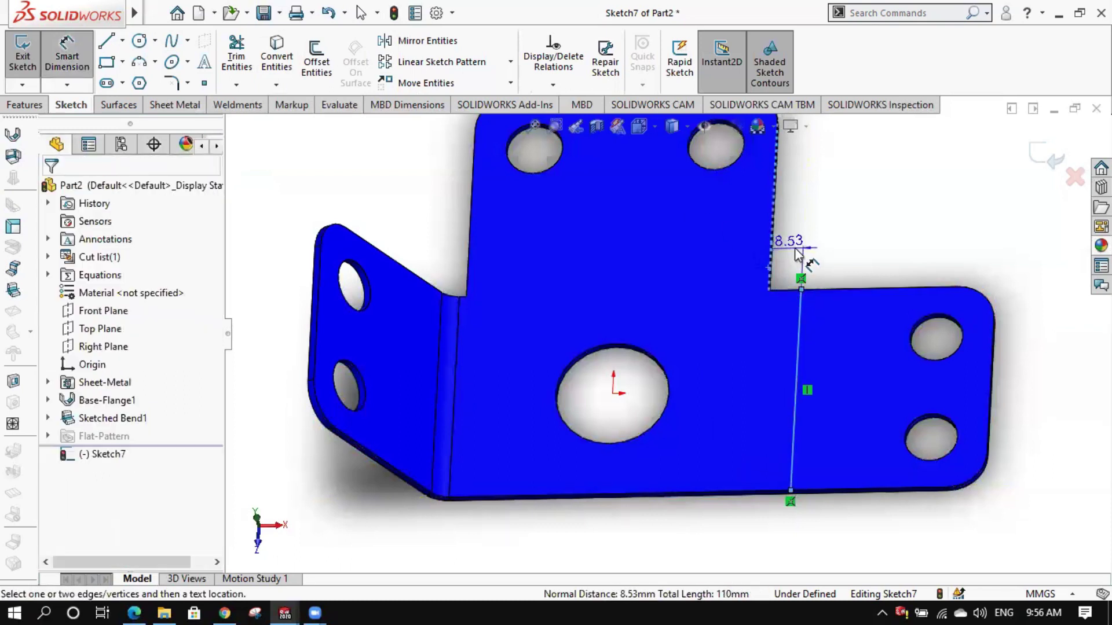
pyautogui.click(852, 256)
pyautogui.write('5')
pyautogui.press('Return')
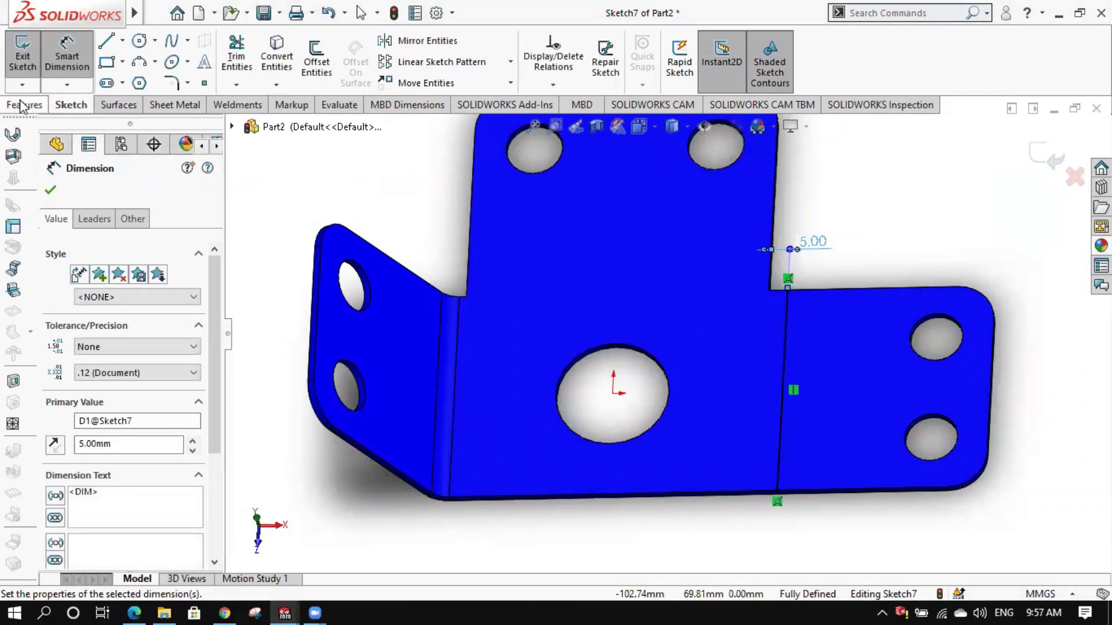
pyautogui.click(51, 193)
pyautogui.click(33, 105)
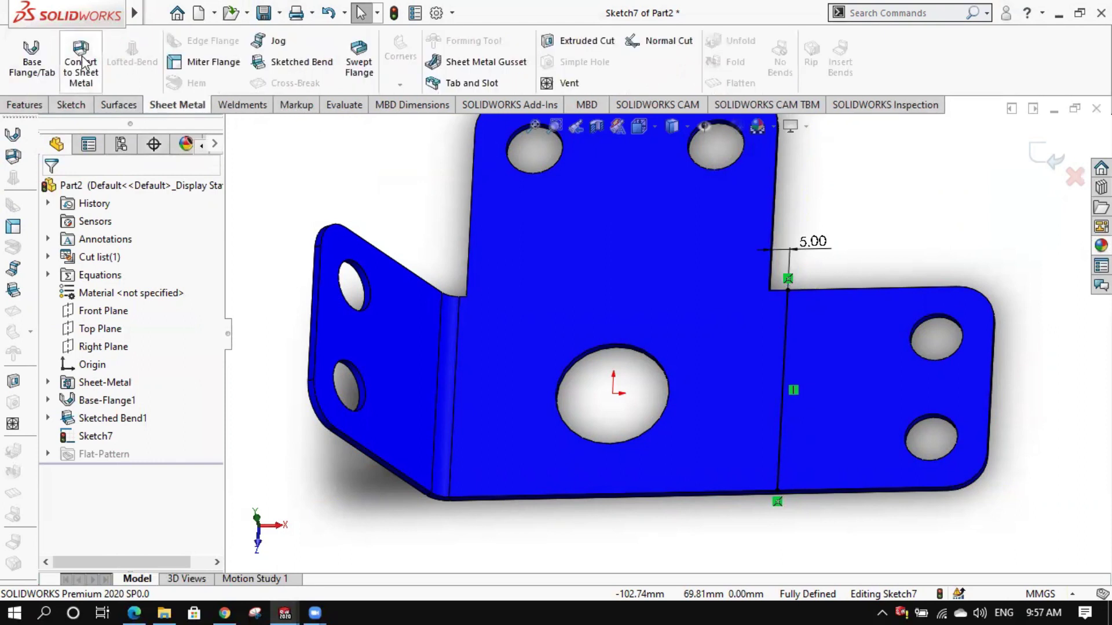
# Add a Sketched Bend on Sketch7 with the main face fixed, 5 mm radius and 60° angle
pyautogui.click(278, 68)
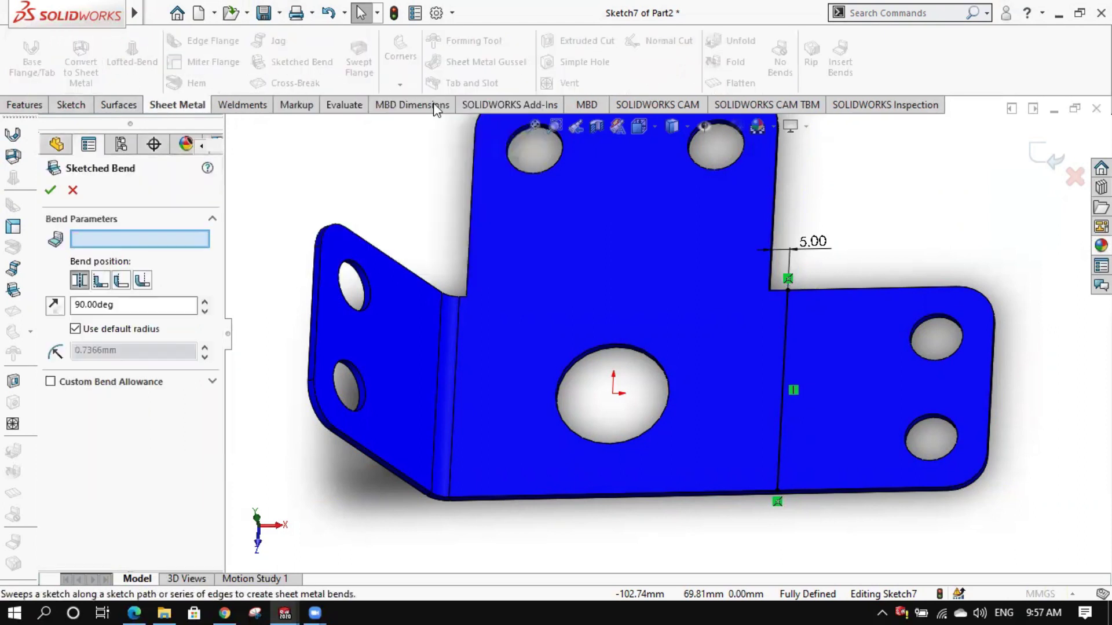
pyautogui.click(783, 328)
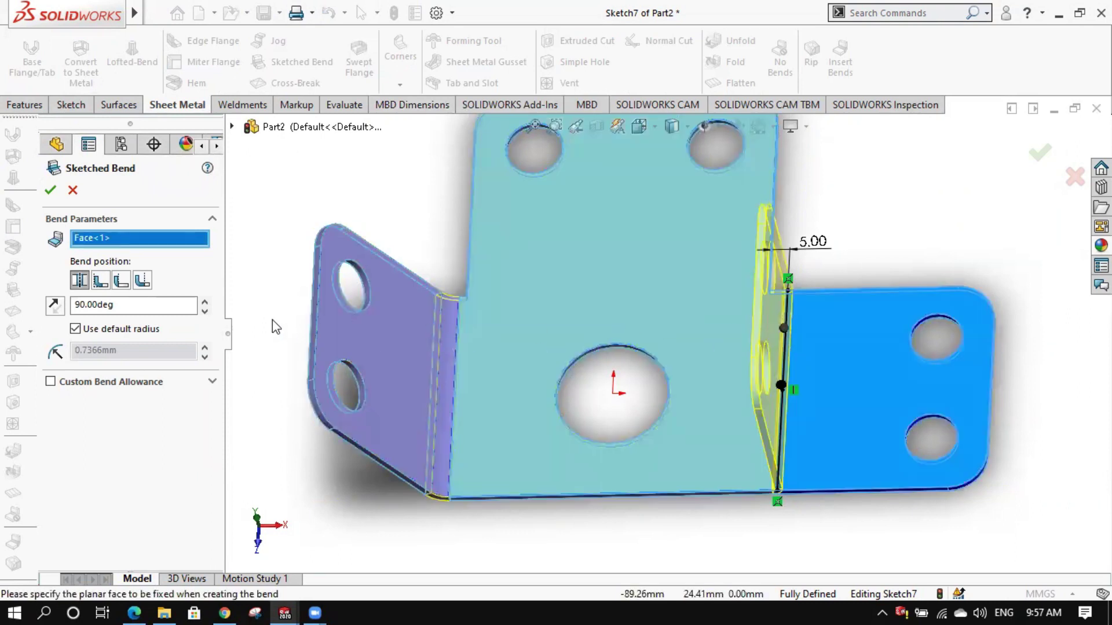
pyautogui.click(76, 330)
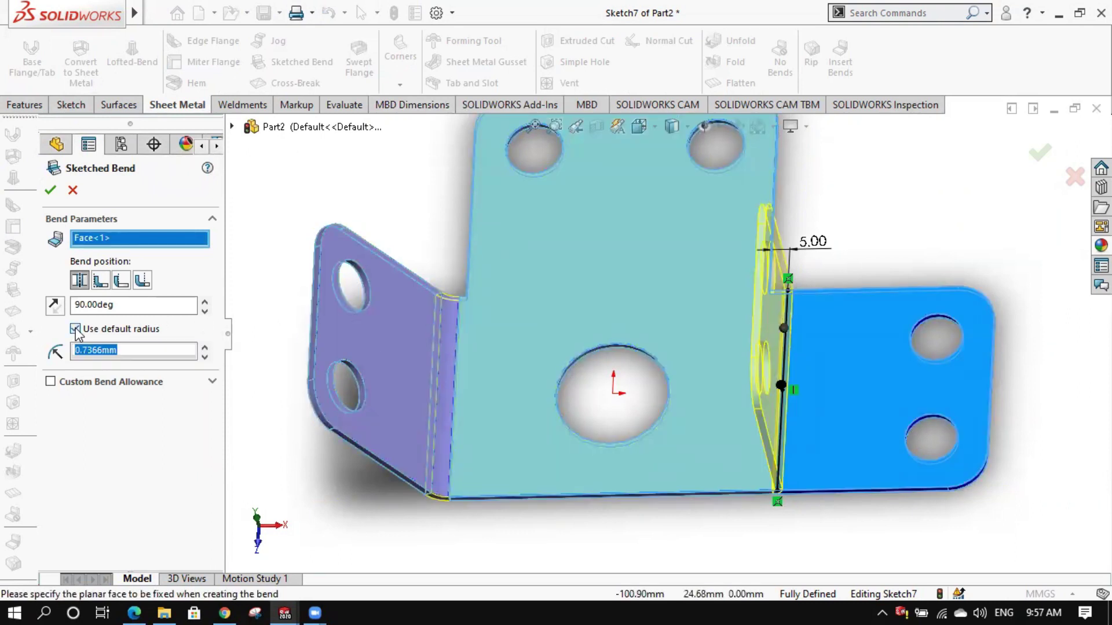
pyautogui.write('5')
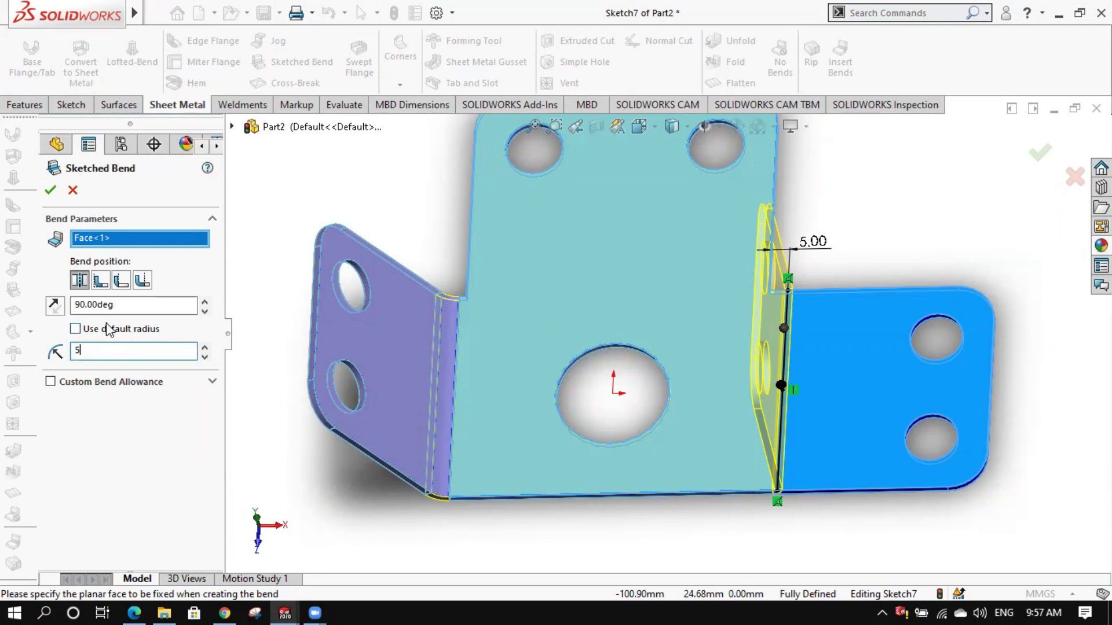
pyautogui.click(145, 307)
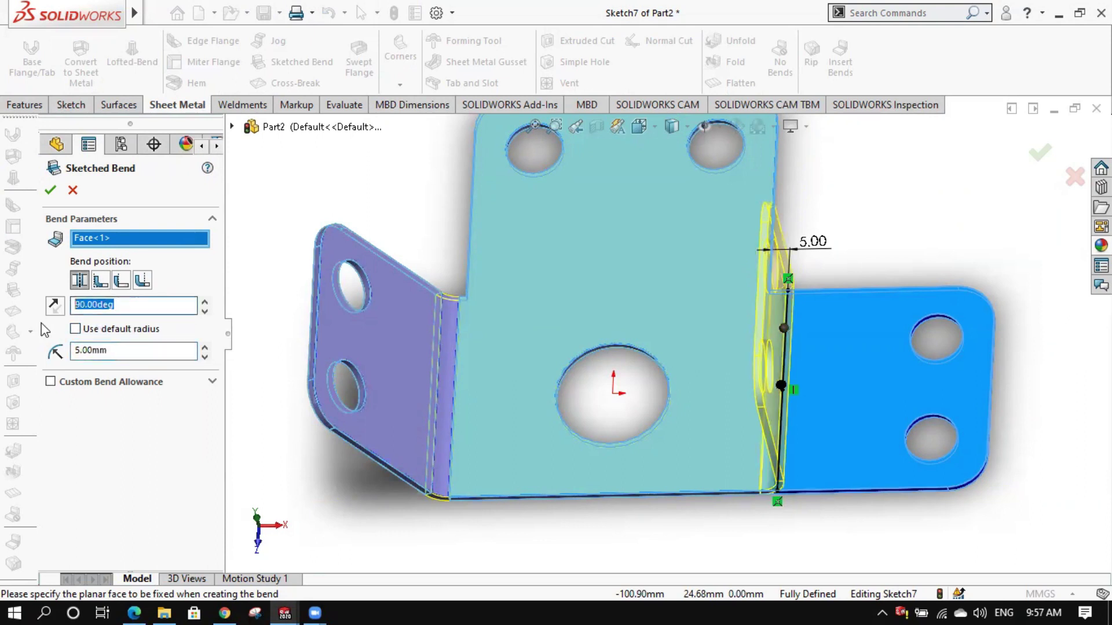
pyautogui.write('69')
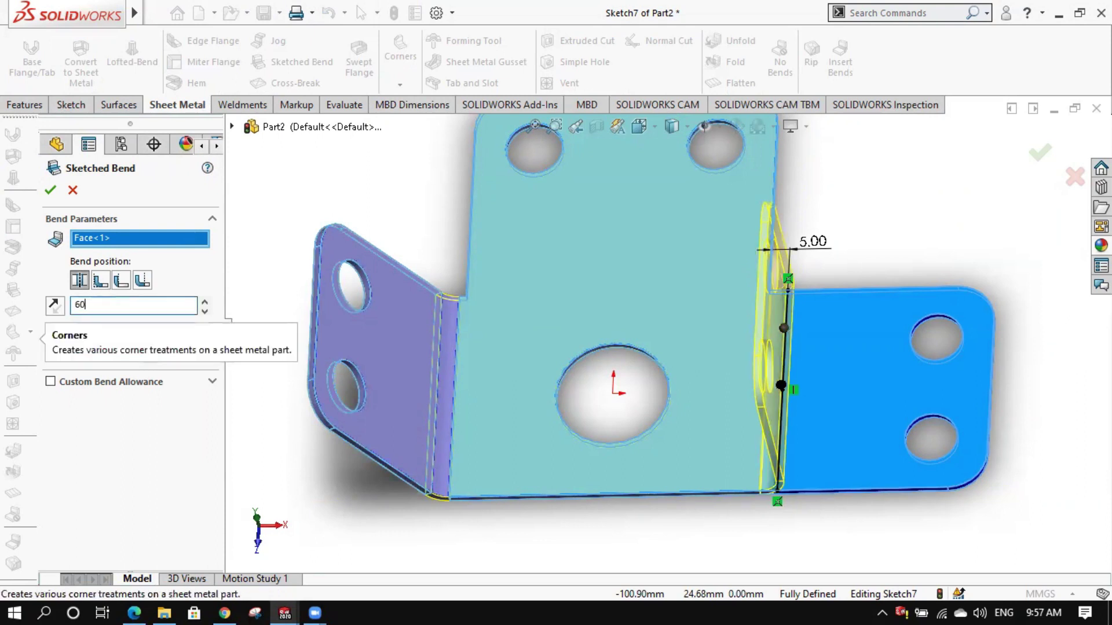
pyautogui.press('Return')
pyautogui.moveTo(625, 354)
pyautogui.mouseDown(button='middle')
pyautogui.moveTo(646, 330)
pyautogui.moveTo(653, 250)
pyautogui.moveTo(644, 152)
pyautogui.moveTo(653, 278)
pyautogui.mouseUp(button='middle')
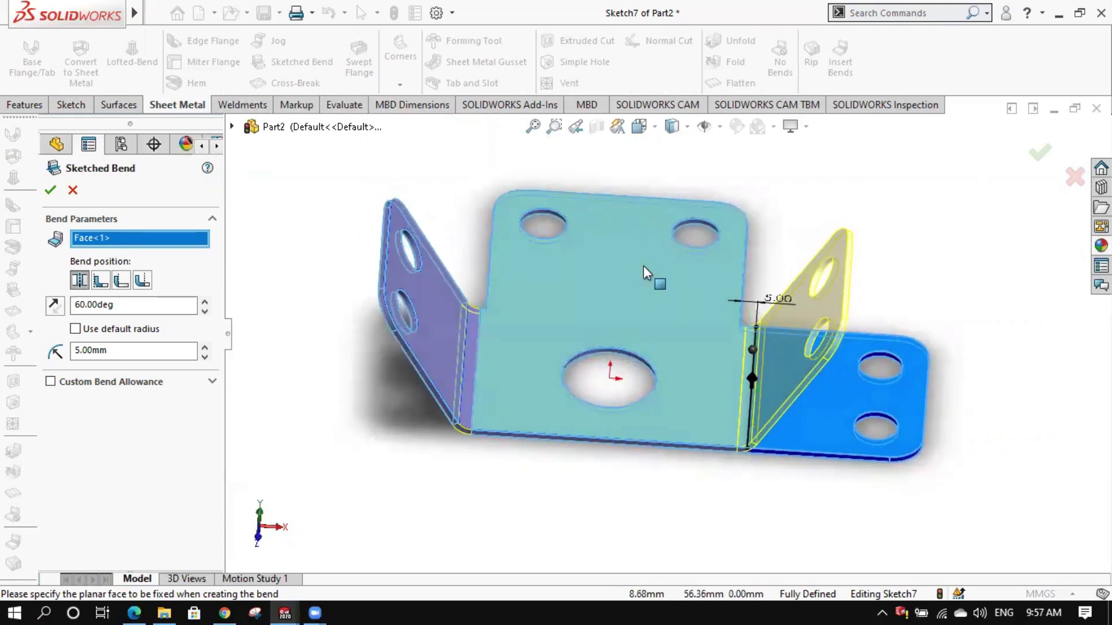
pyautogui.click(51, 191)
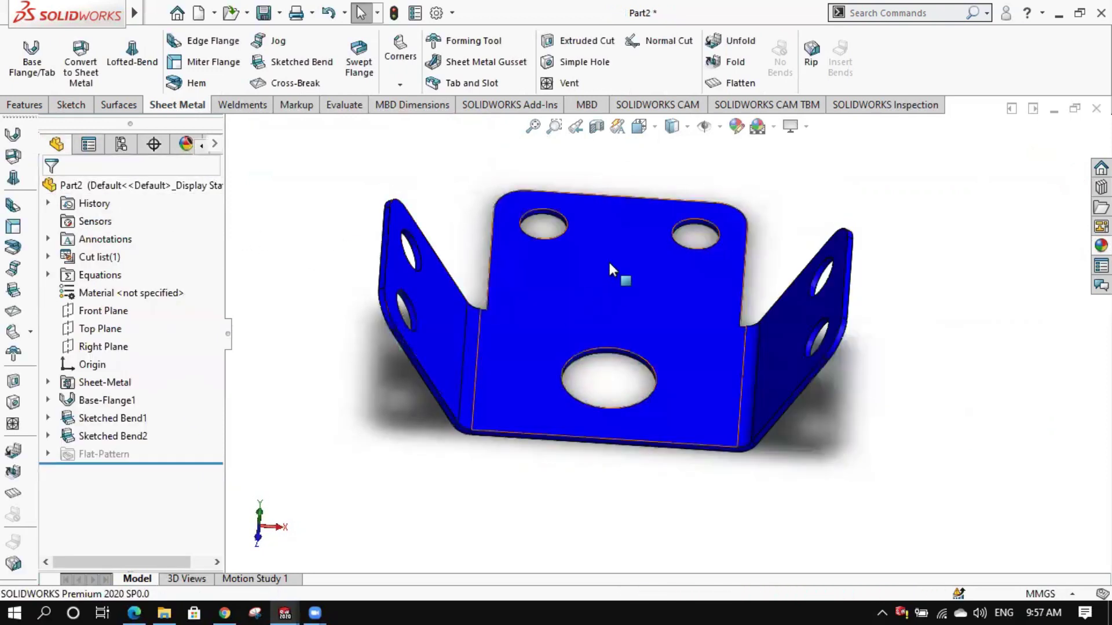
# Start Sketch8 on the main flat face and view it normal to the face
pyautogui.moveTo(613, 255); pyautogui.dragTo(507, 301, button='middle')
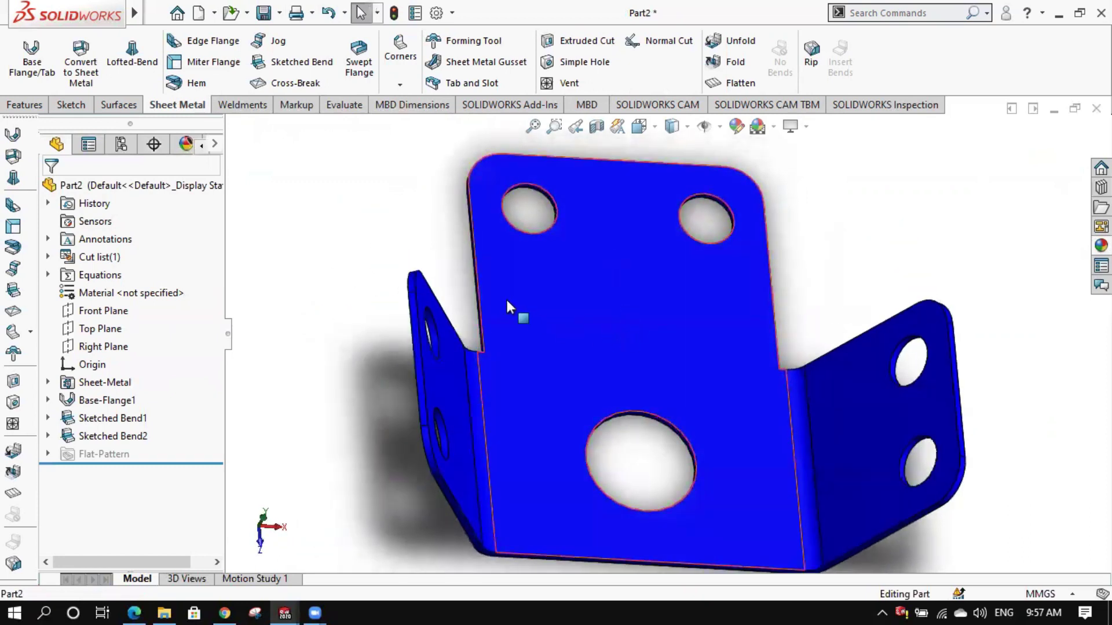
pyautogui.scroll(2, 632, 304)
pyautogui.scroll(1, 679, 307)
pyautogui.scroll(-1, 686, 331)
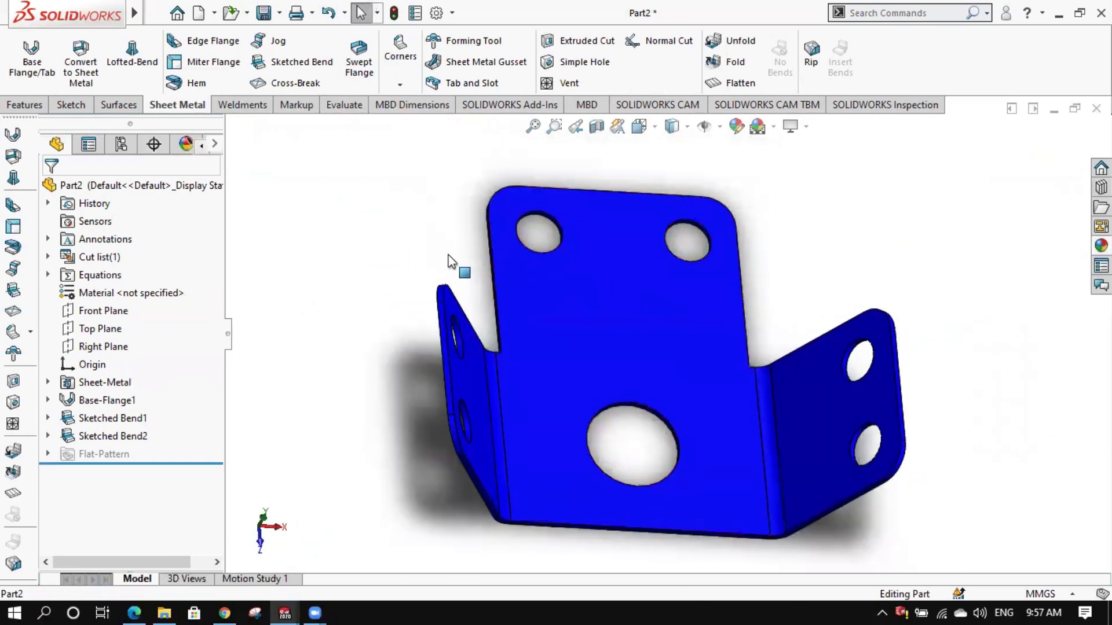
pyautogui.click(625, 285)
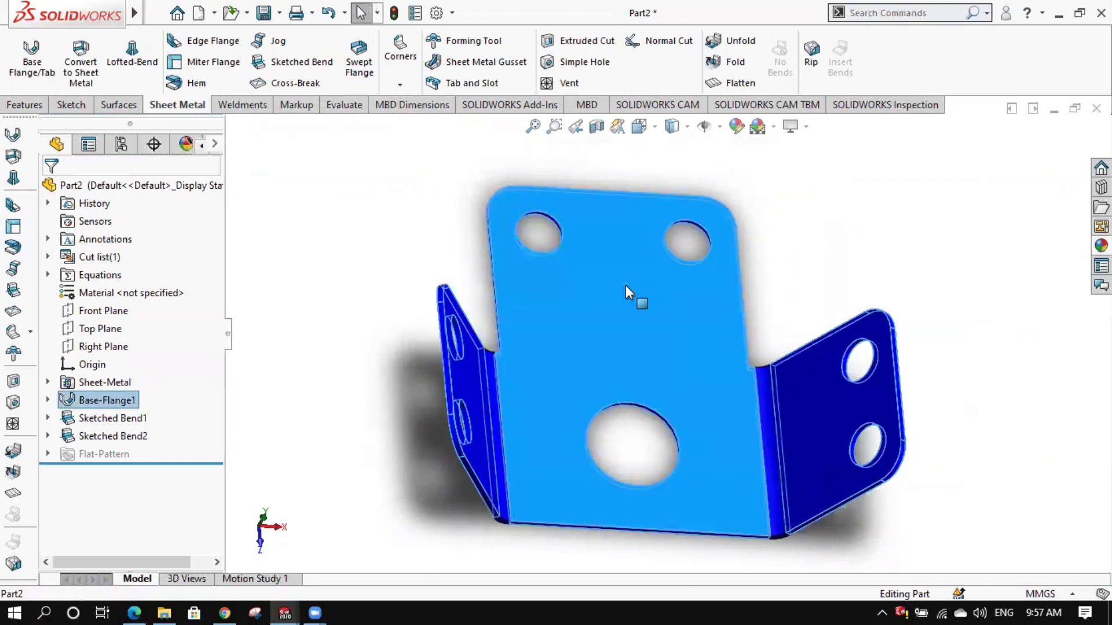
pyautogui.rightClick(626, 285)
pyautogui.click(664, 176)
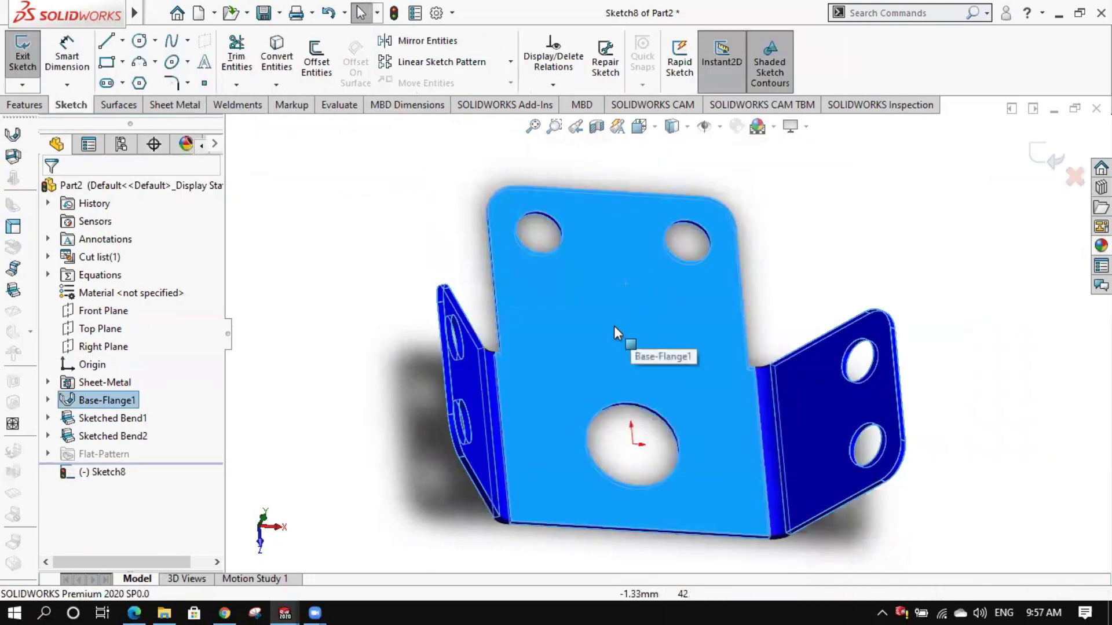
pyautogui.press('space')
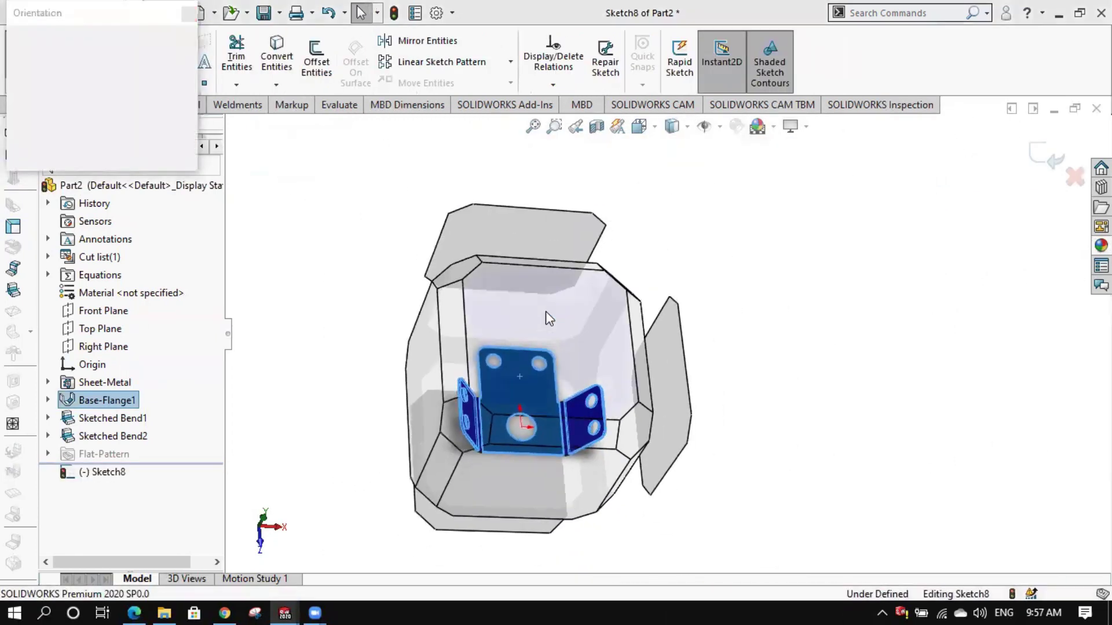
pyautogui.click(546, 311)
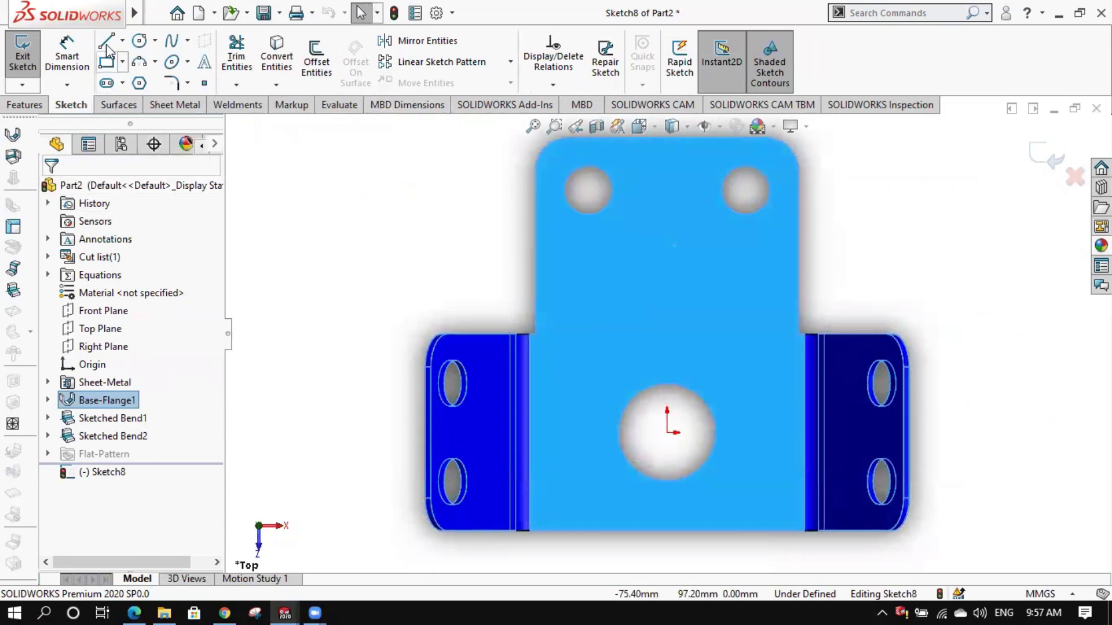
# Draw a horizontal line across the upper tab from its left edge to its right edge
pyautogui.click(107, 43)
pyautogui.scroll(-3, 845, 359)
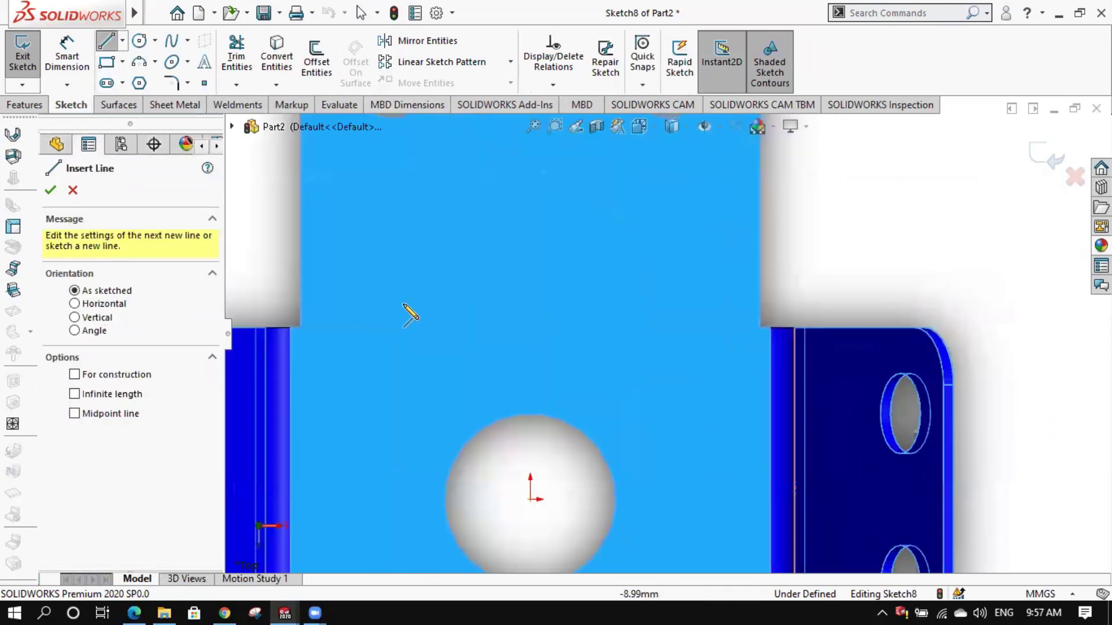
pyautogui.click(303, 272)
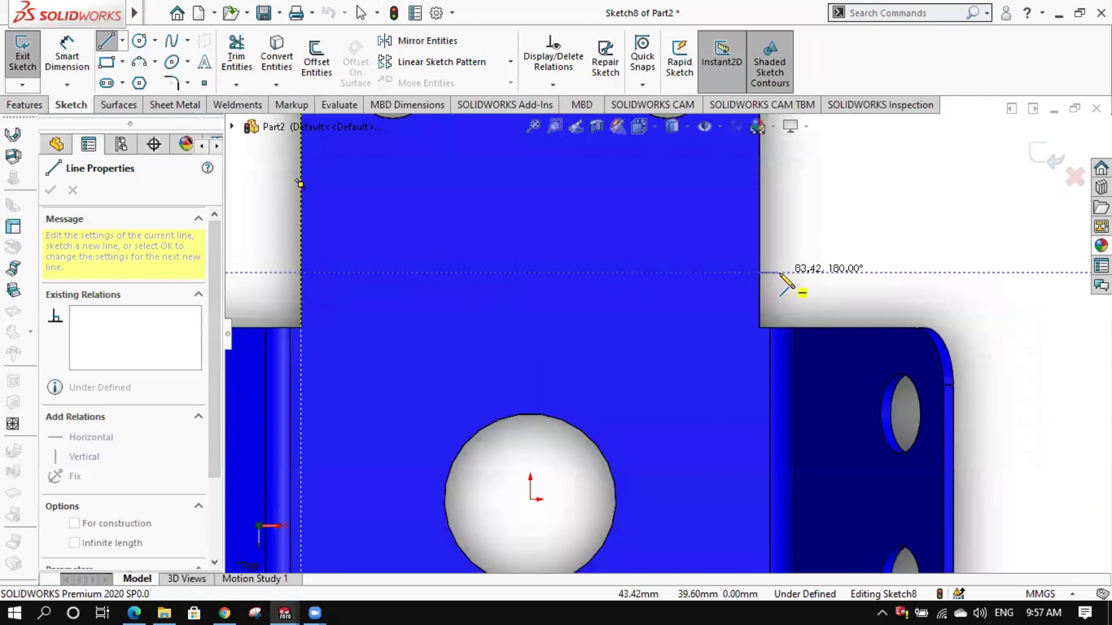
pyautogui.doubleClick(759, 272)
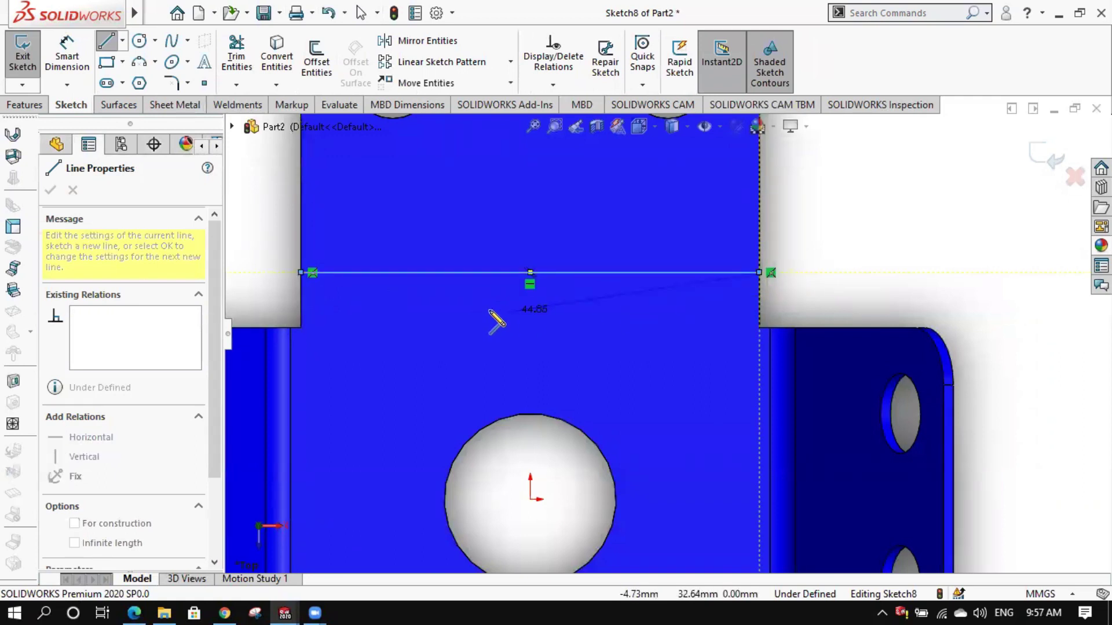
pyautogui.press('Escape')
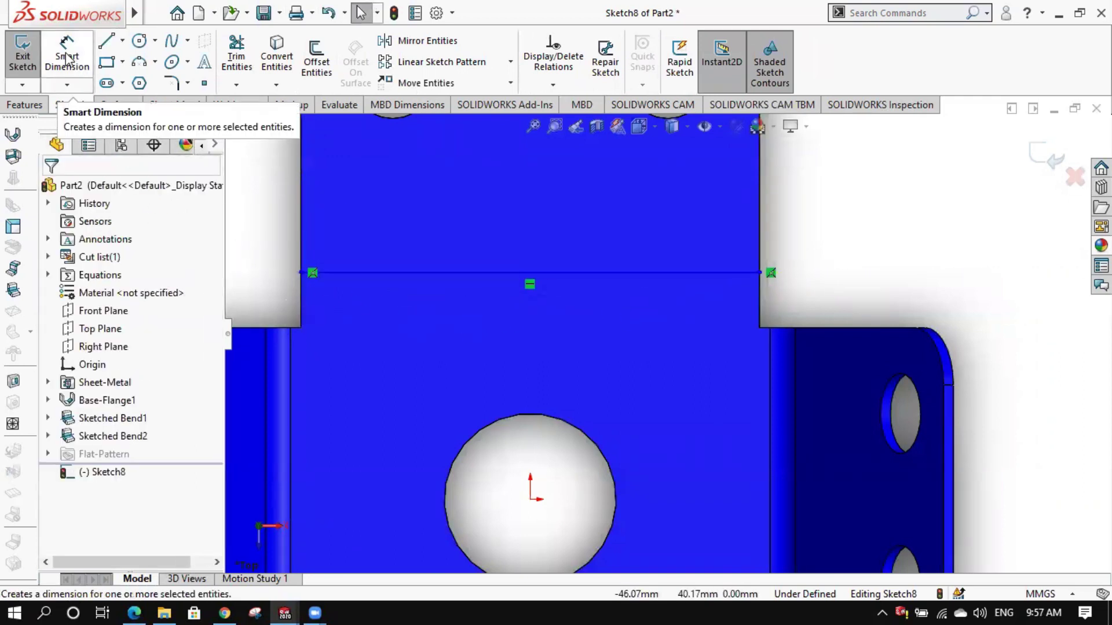
# Dimension the line 5 mm above the tab's base corner
pyautogui.click(68, 57)
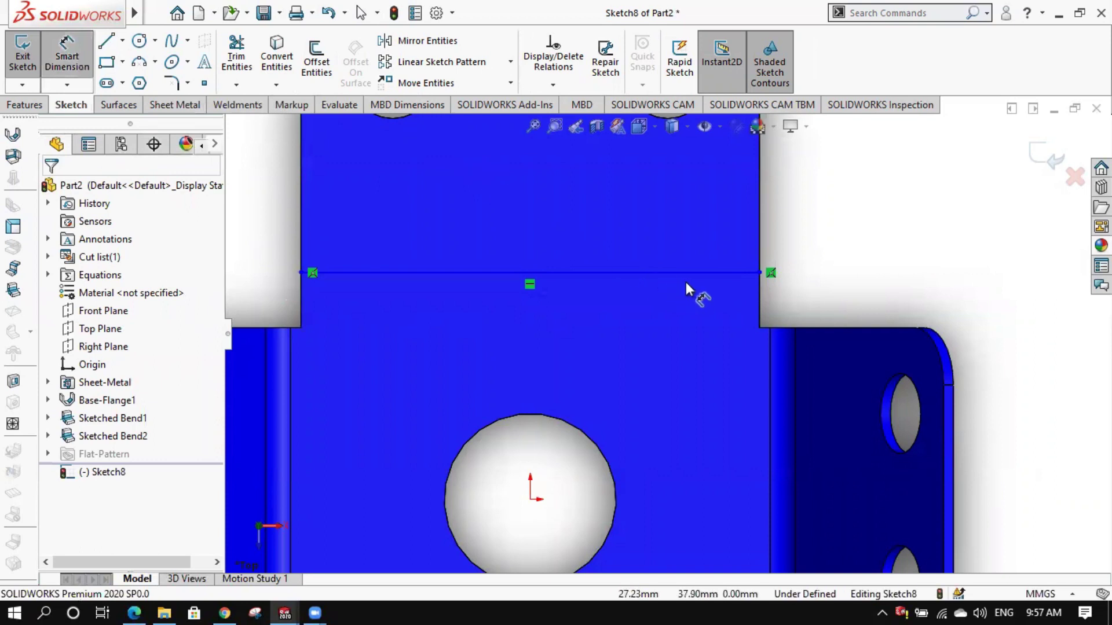
pyautogui.click(759, 273)
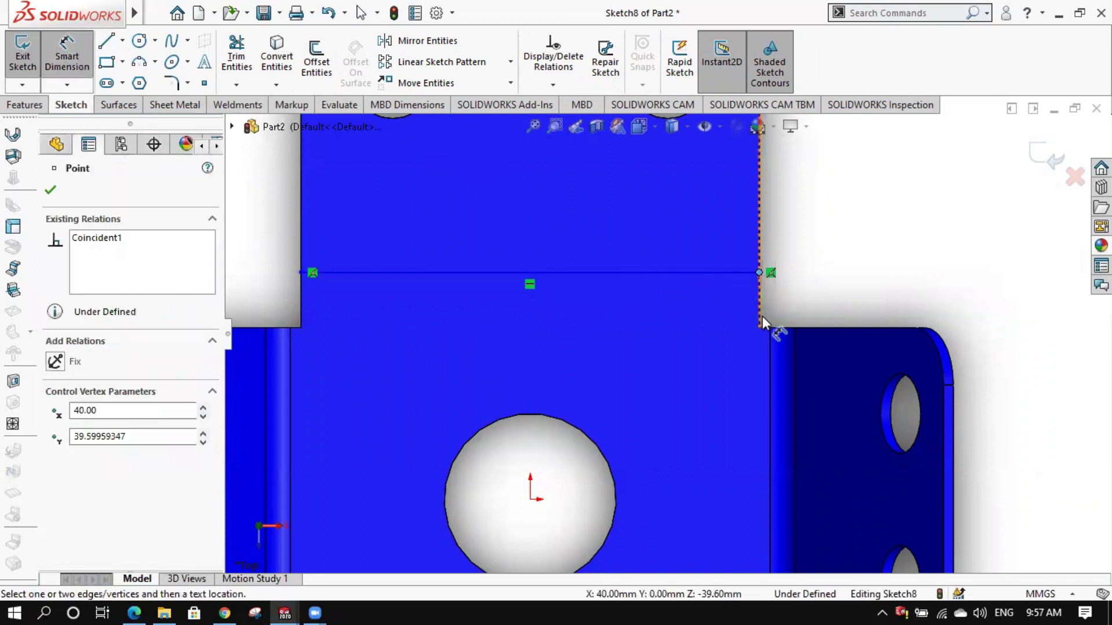
pyautogui.click(791, 303)
pyautogui.write('5')
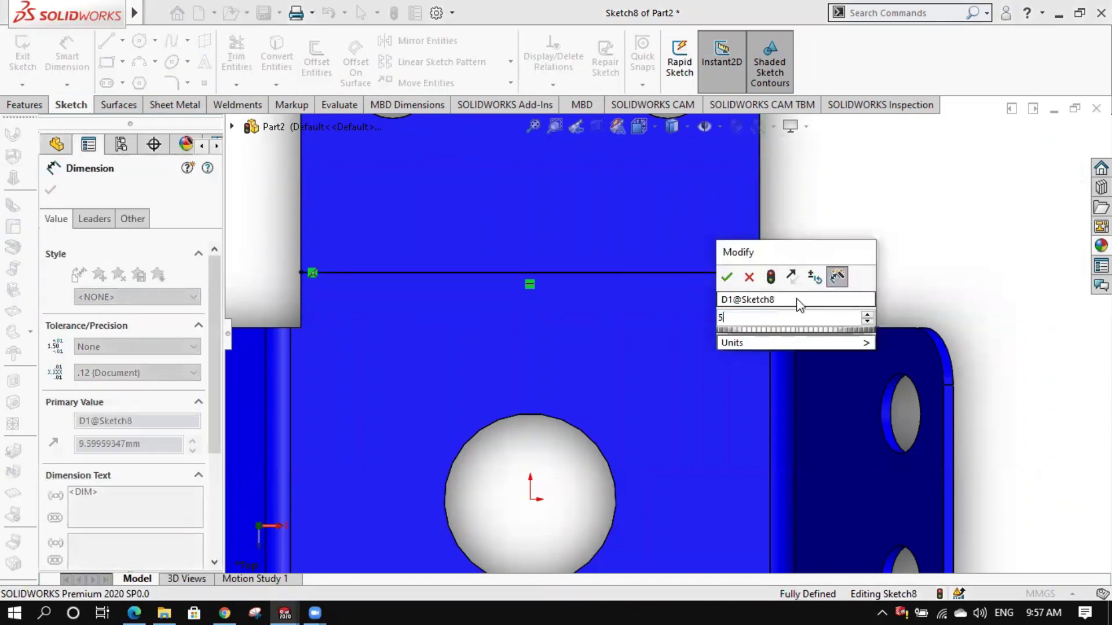
pyautogui.press('Return')
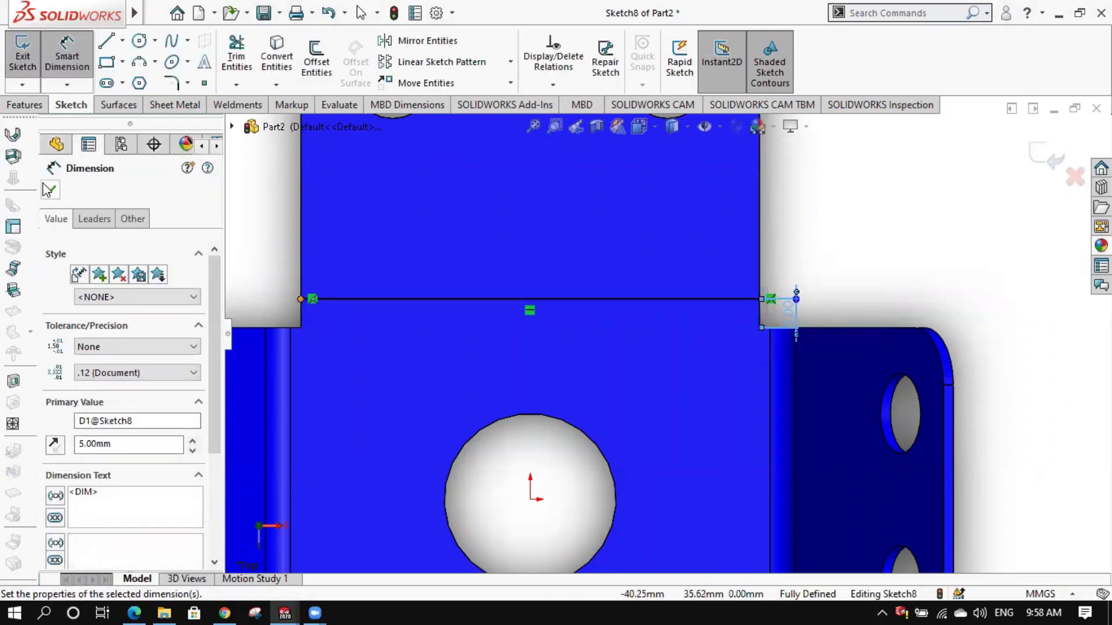
pyautogui.click(50, 189)
# Start a Sketched Bend on Sketch8, pick the fixed face and reverse the fold direction
pyautogui.click(179, 106)
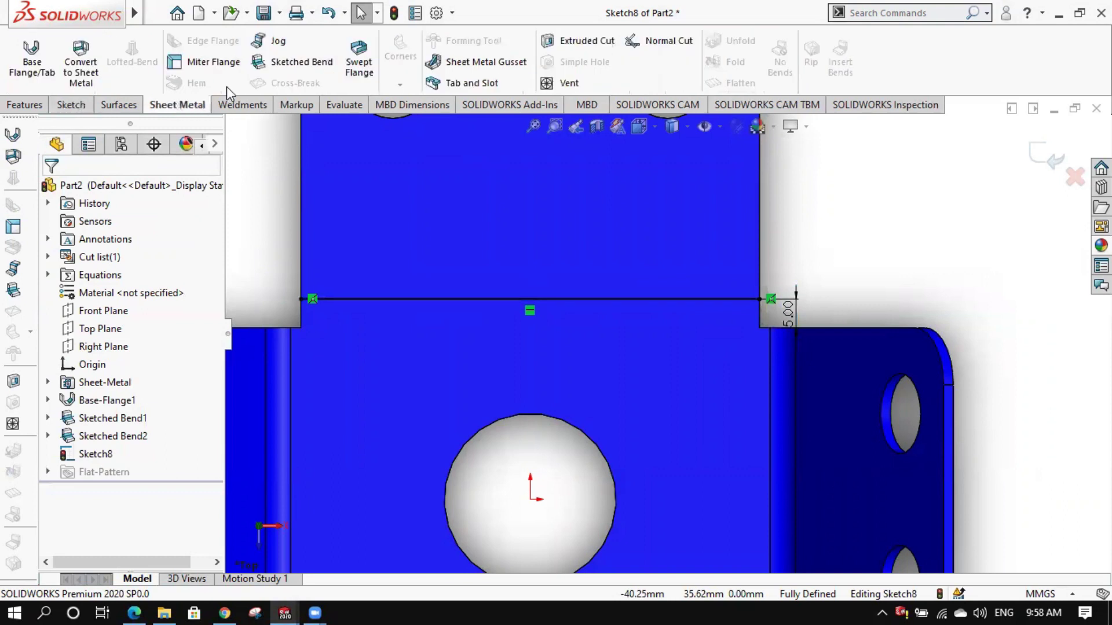
pyautogui.click(302, 63)
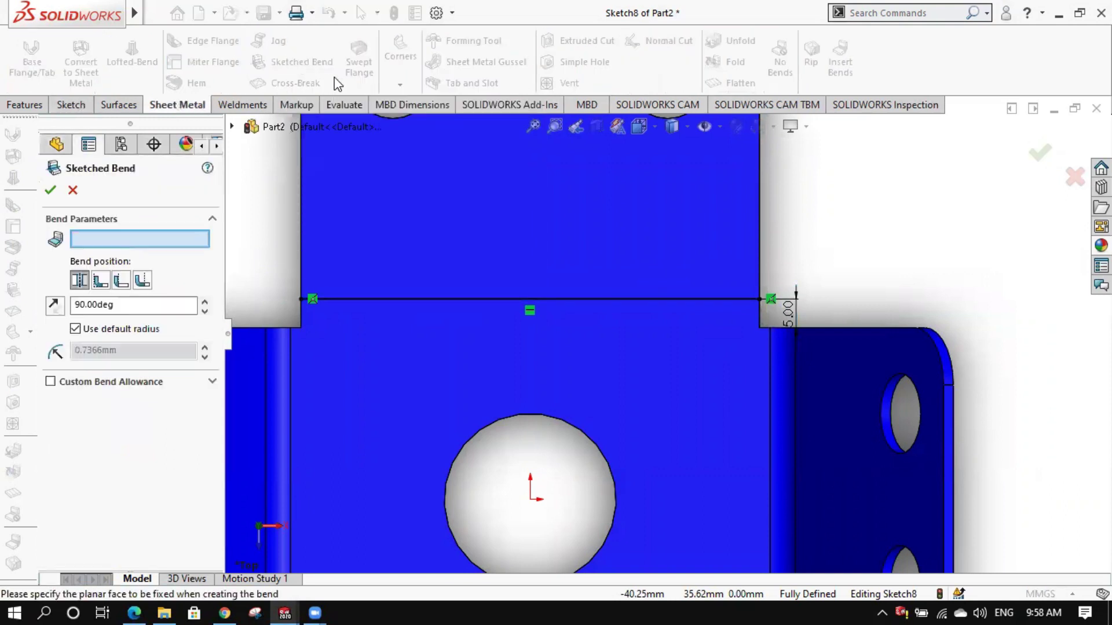
pyautogui.click(469, 300)
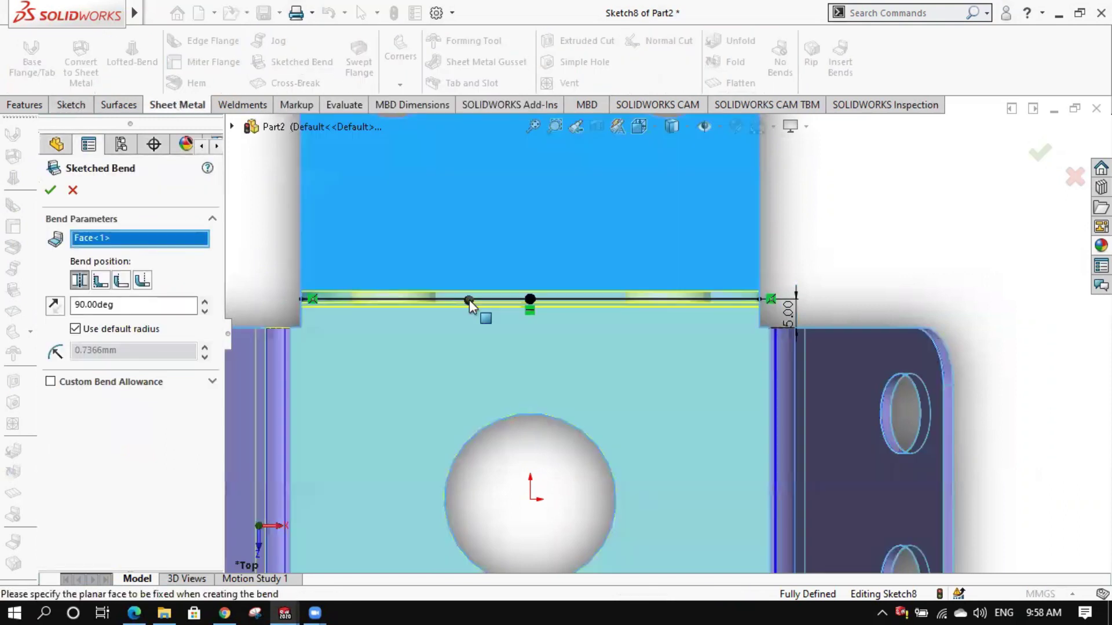
pyautogui.scroll(3, 620, 290)
pyautogui.moveTo(620, 290); pyautogui.dragTo(638, 227, button='middle')
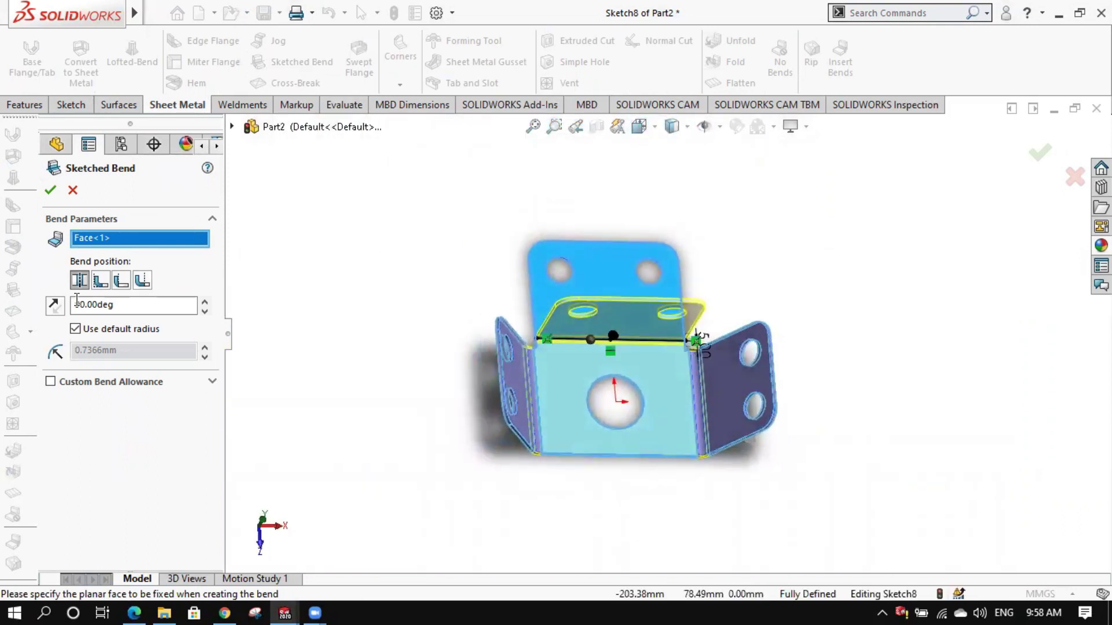
pyautogui.click(60, 312)
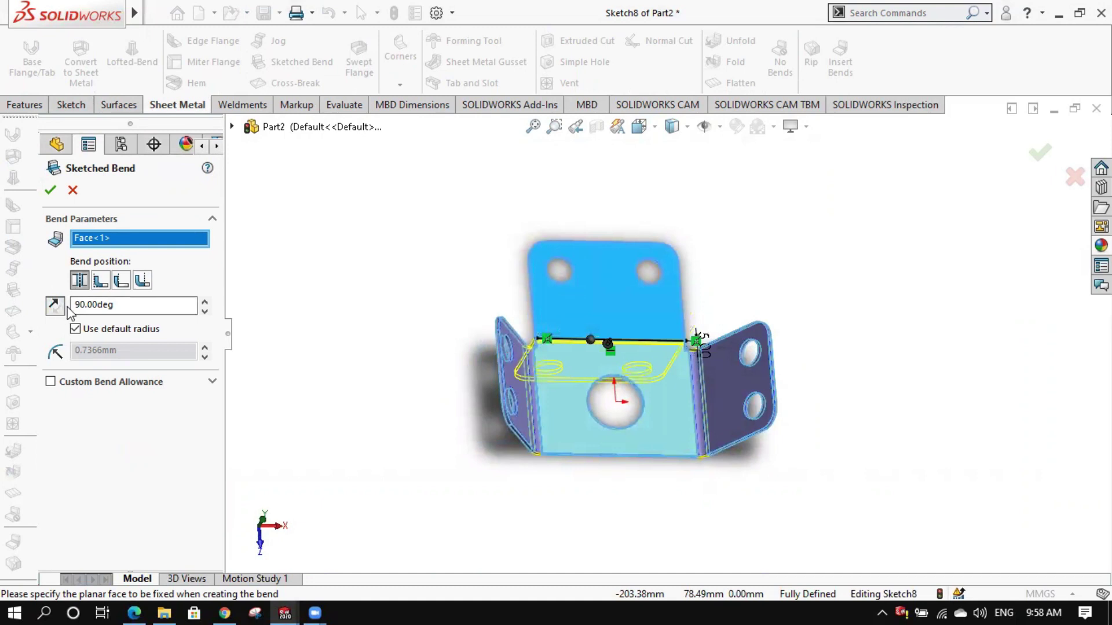
# Try a 45° bend angle before settling on 90°
pyautogui.doubleClick(125, 304)
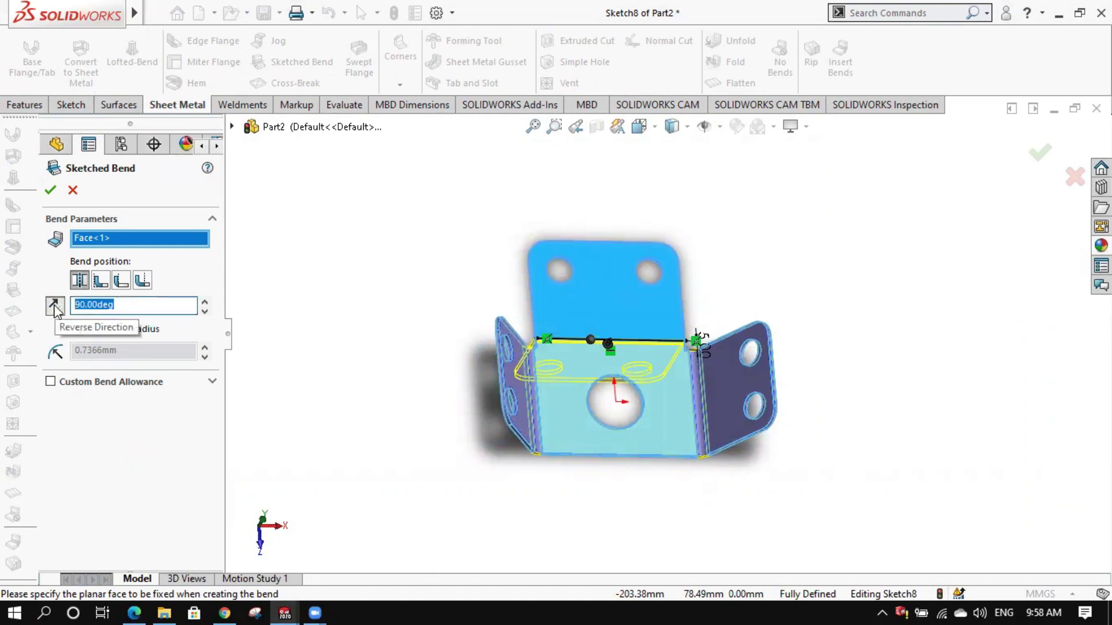
pyautogui.write('45')
pyautogui.press('Return')
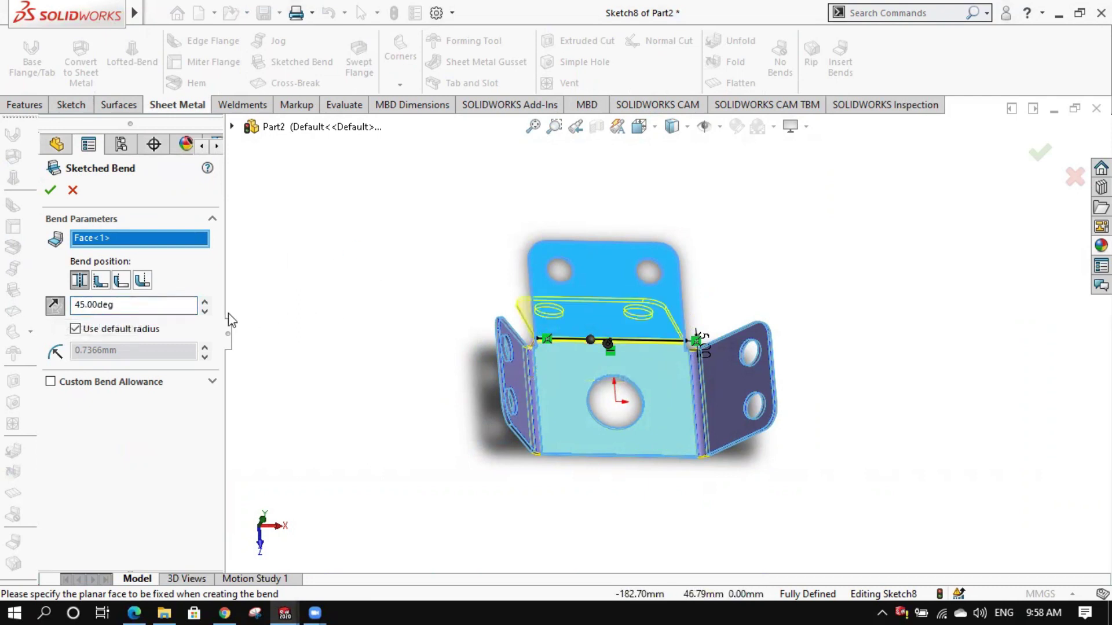
pyautogui.moveTo(119, 306); pyautogui.dragTo(40, 307)
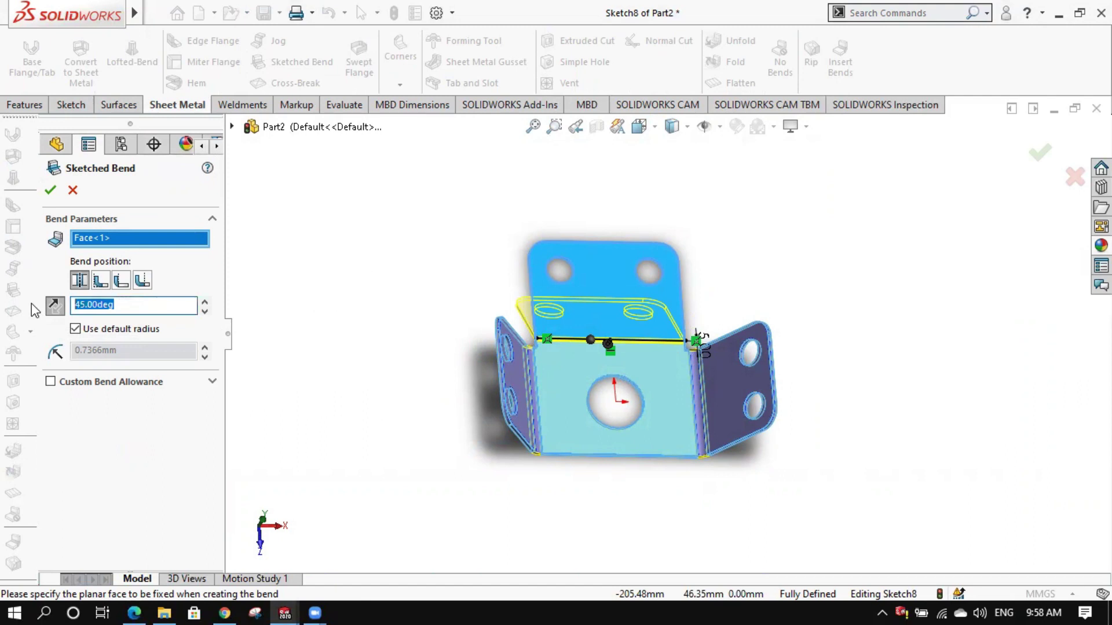
pyautogui.write('90')
pyautogui.press('Return')
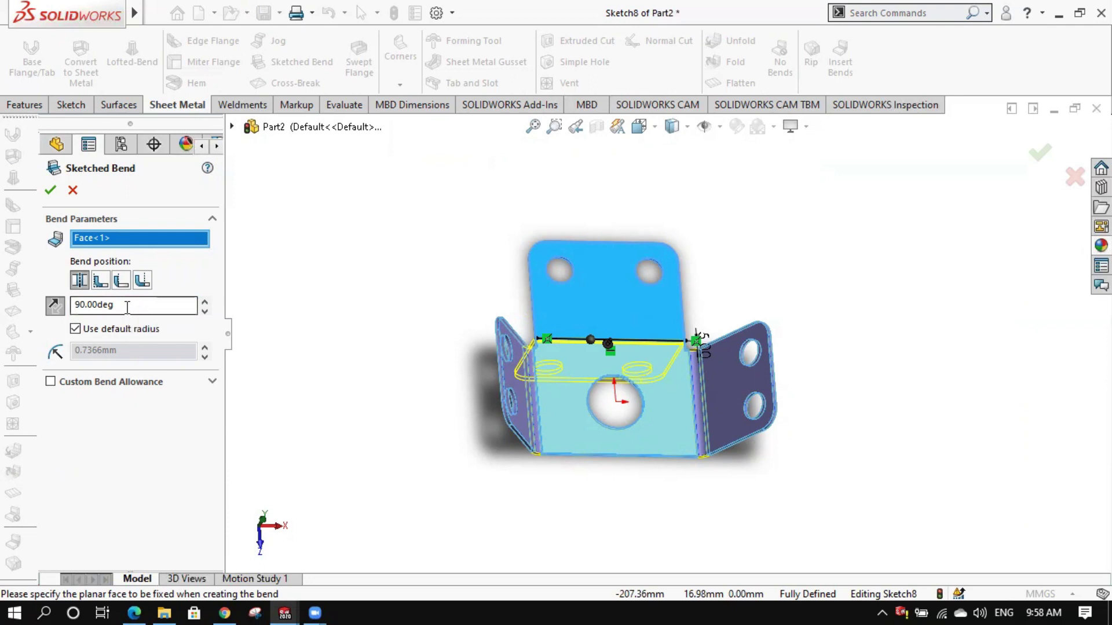
pyautogui.moveTo(127, 307); pyautogui.dragTo(24, 312)
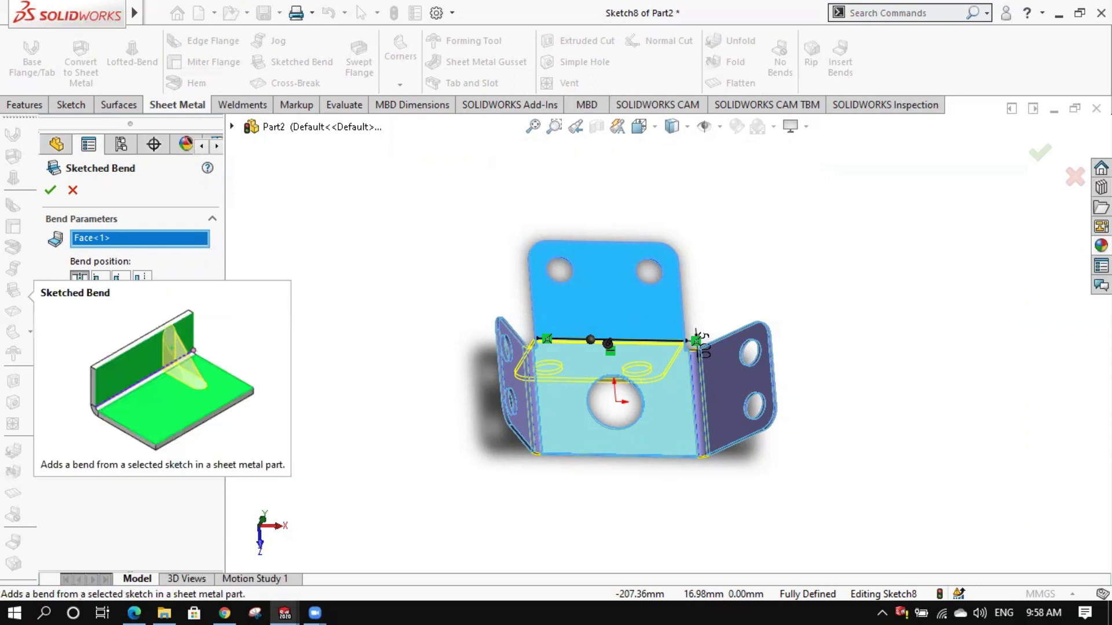
pyautogui.write('45')
pyautogui.press('Return')
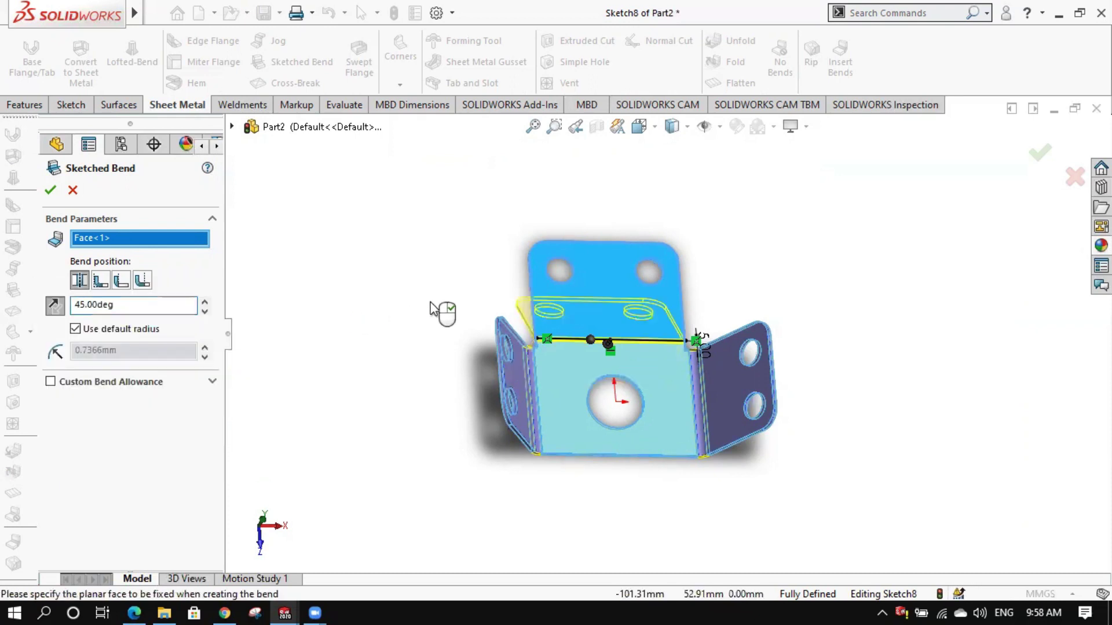
pyautogui.moveTo(553, 324)
pyautogui.mouseDown(button='middle')
pyautogui.moveTo(687, 342)
pyautogui.moveTo(573, 319)
pyautogui.mouseUp(button='middle')
pyautogui.write('90')
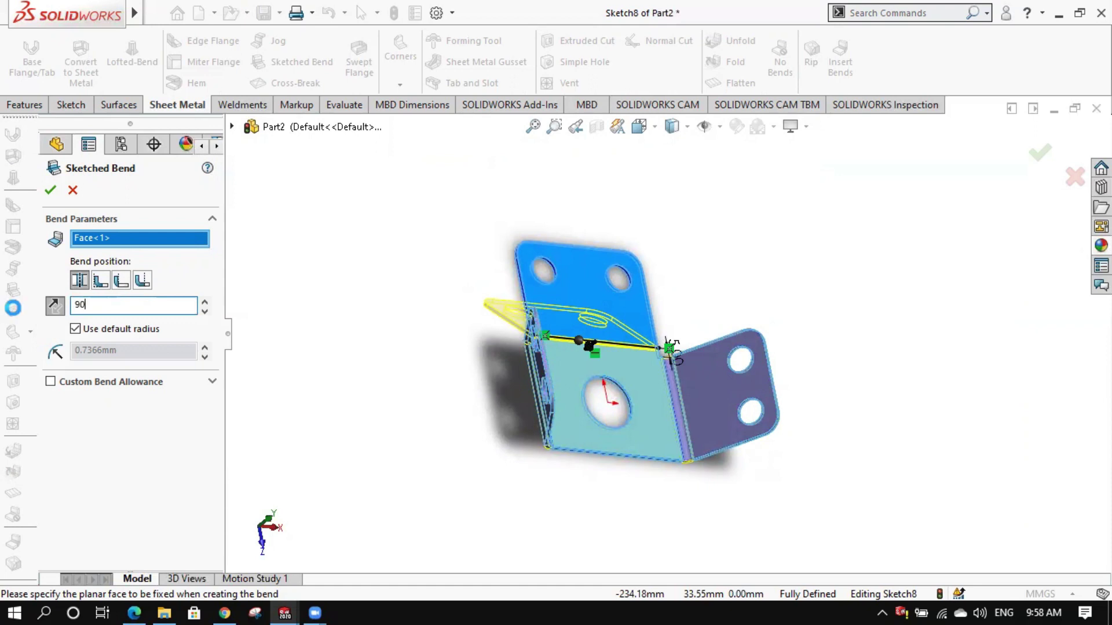
pyautogui.press('Return')
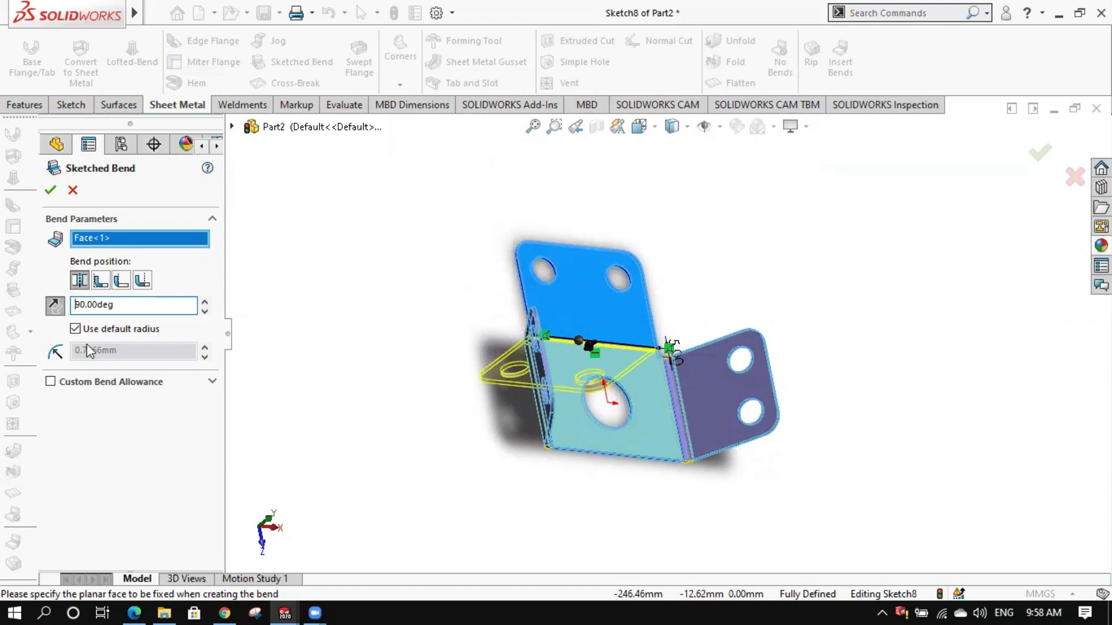
# Set a custom 5 mm bend radius and accept Sketched Bend3
pyautogui.click(75, 328)
pyautogui.write('5')
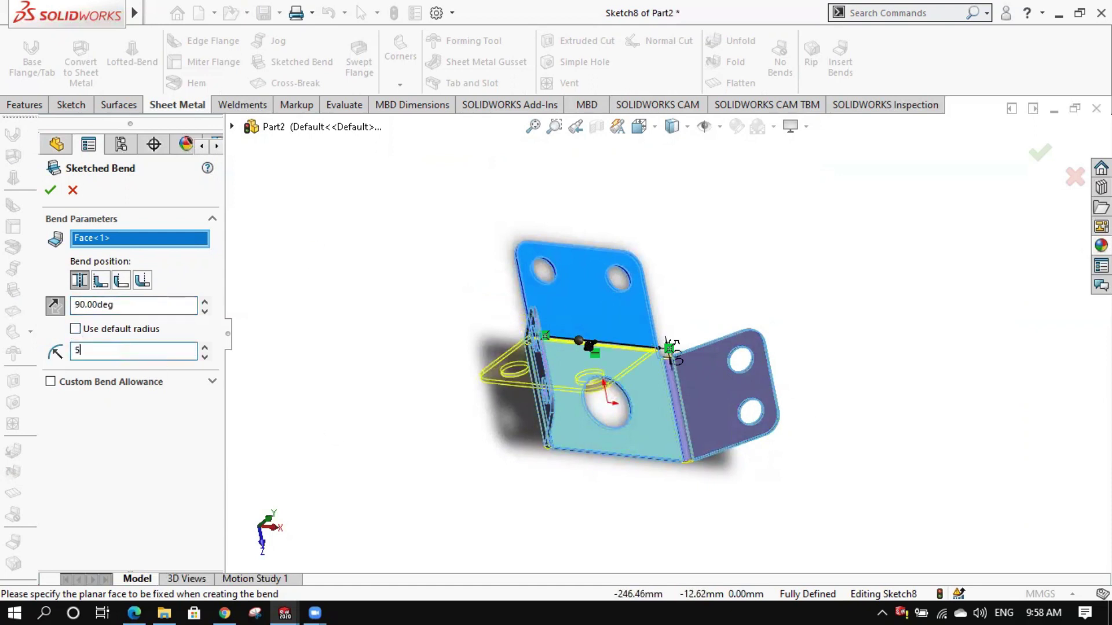
pyautogui.press('Return')
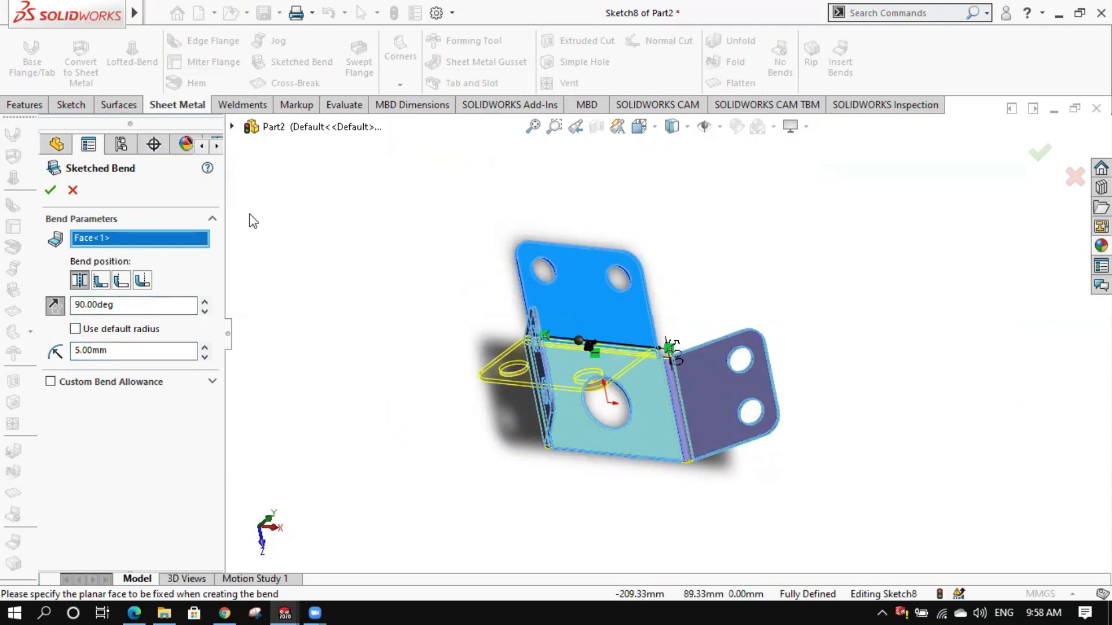
pyautogui.click(51, 191)
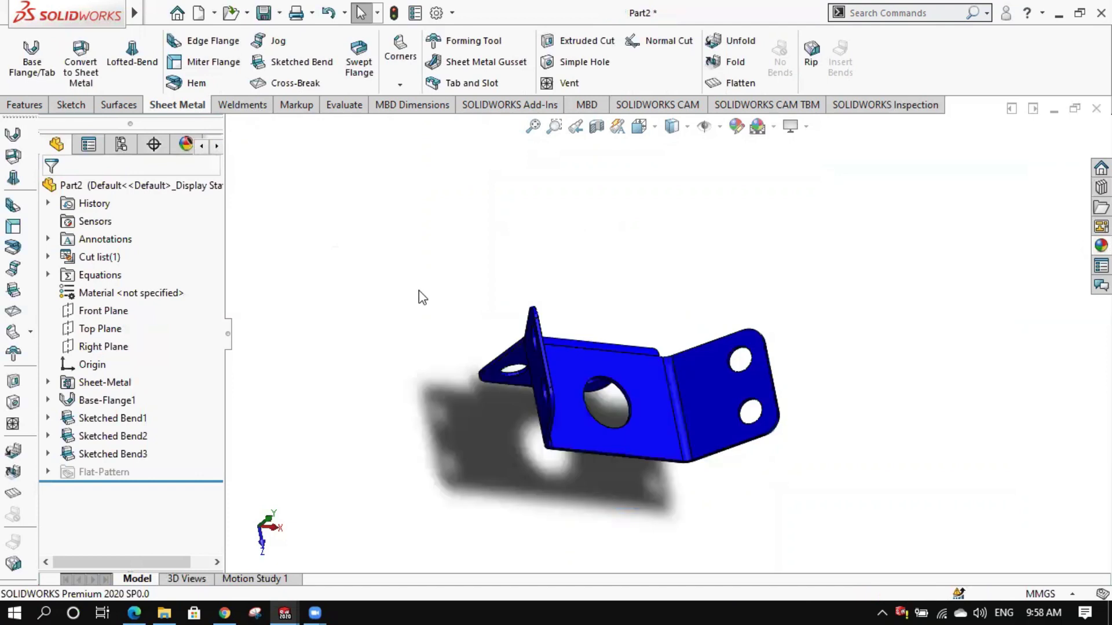
pyautogui.moveTo(670, 303)
pyautogui.mouseDown(button='middle')
pyautogui.moveTo(641, 455)
pyautogui.moveTo(700, 347)
pyautogui.moveTo(576, 460)
pyautogui.mouseUp(button='middle')
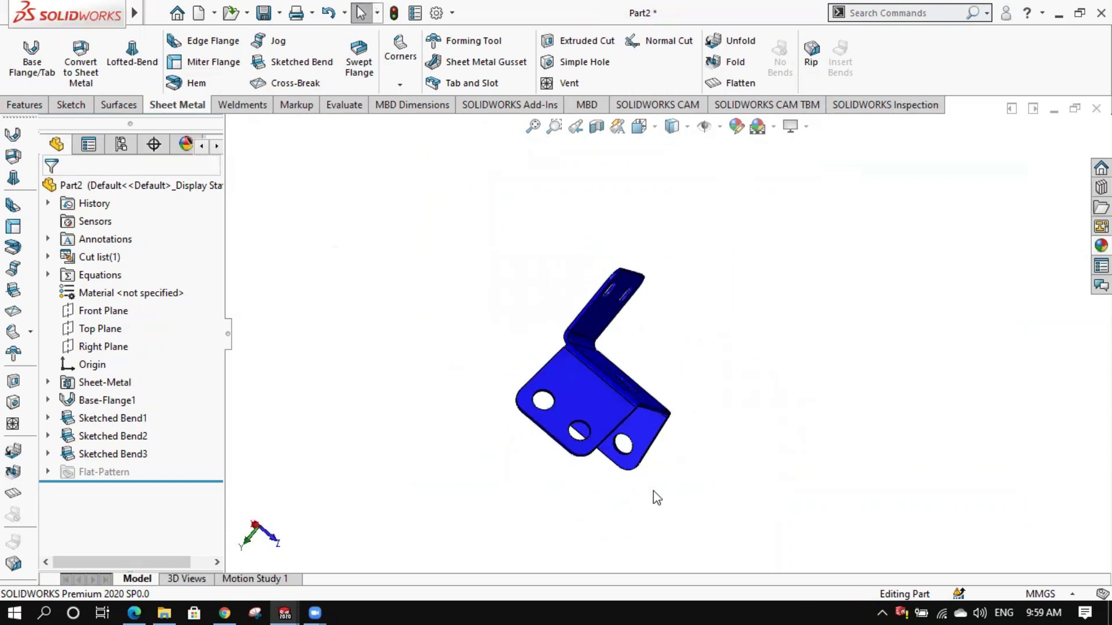
pyautogui.moveTo(666, 335); pyautogui.dragTo(676, 291, button='middle')
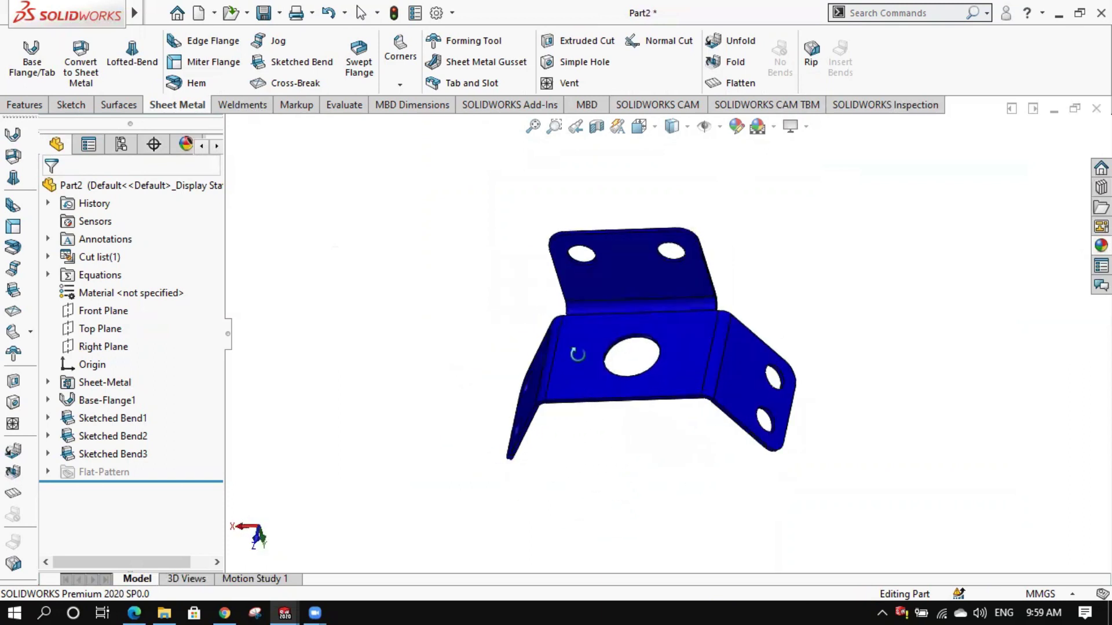
pyautogui.scroll(-2, 676, 292)
pyautogui.scroll(-3, 721, 324)
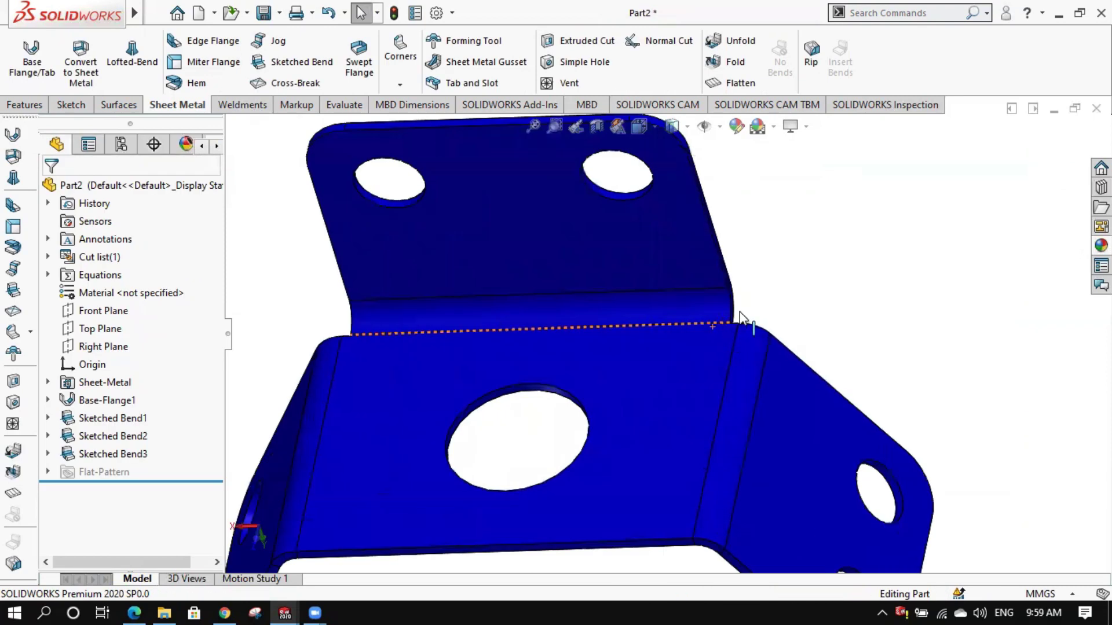
pyautogui.scroll(-2, 721, 326)
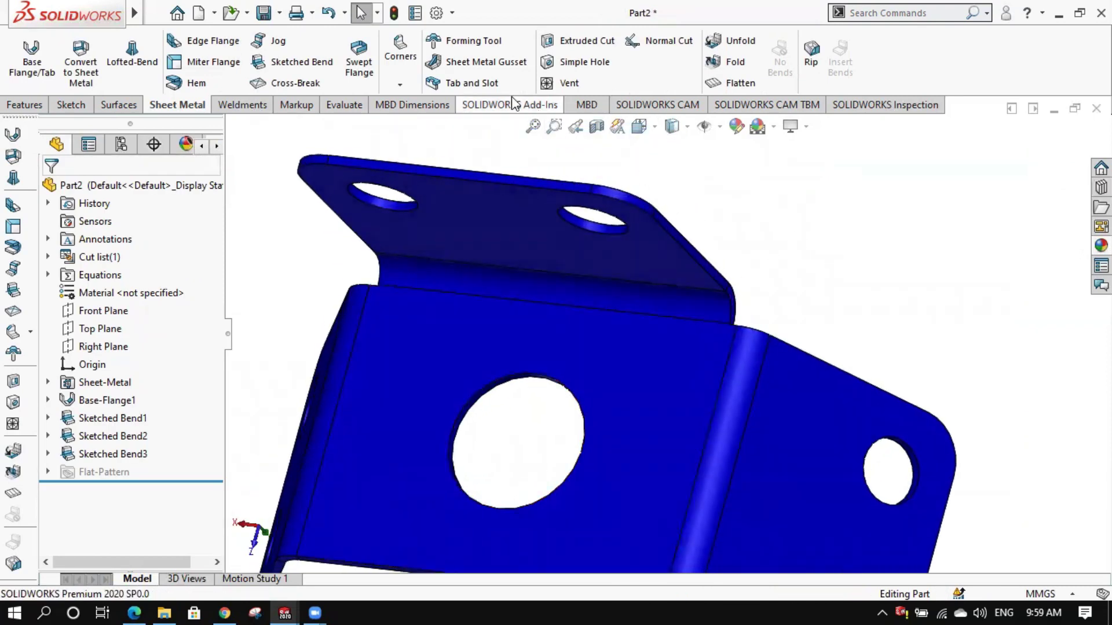
# Start a fillet from the Features commands with a 3 mm radius
pyautogui.click(36, 108)
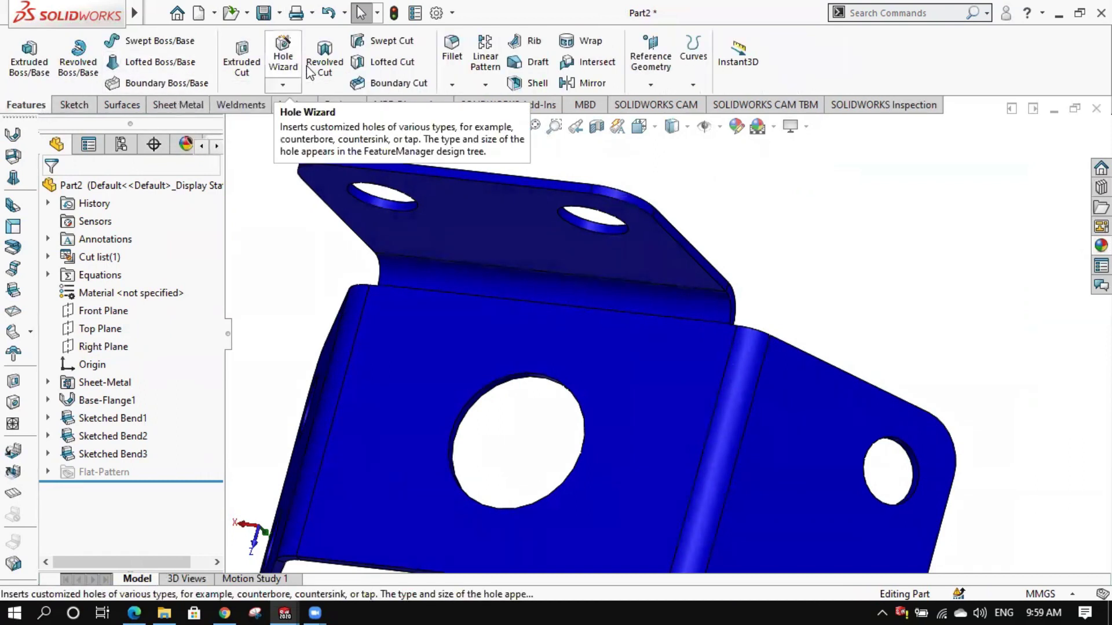
pyautogui.click(461, 58)
pyautogui.scroll(-3, 724, 316)
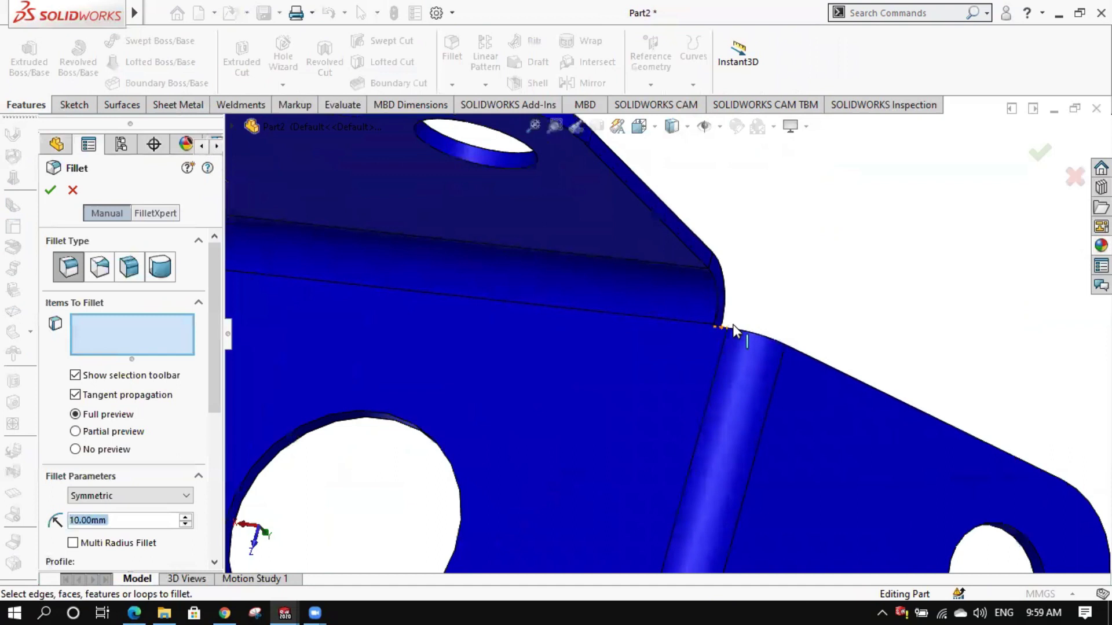
pyautogui.scroll(-1, 720, 310)
pyautogui.scroll(-2, 706, 332)
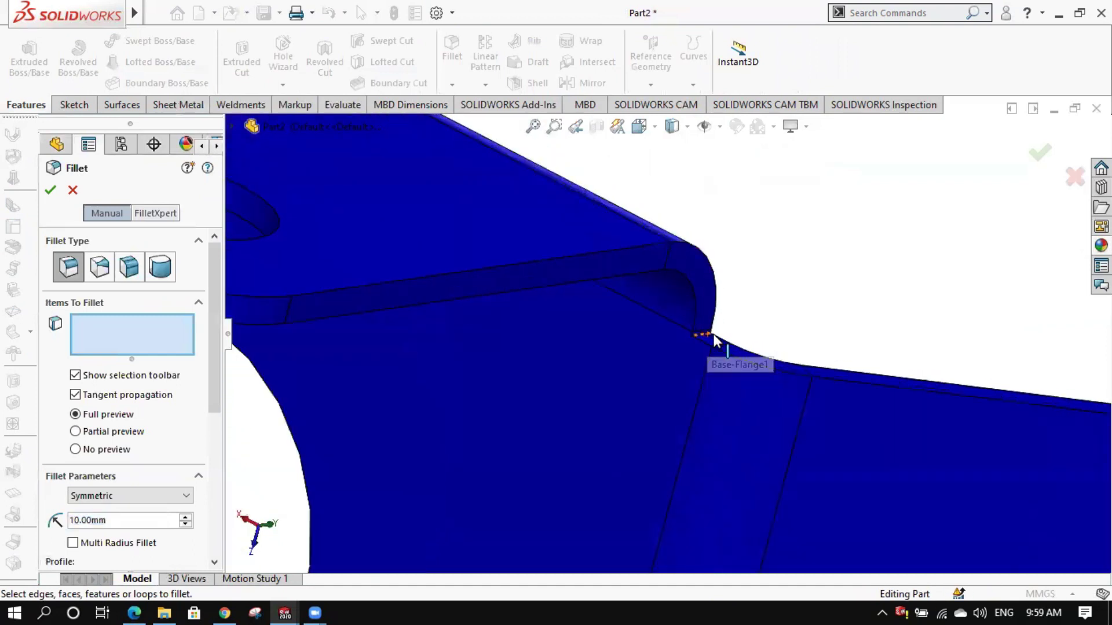
pyautogui.scroll(-2, 713, 335)
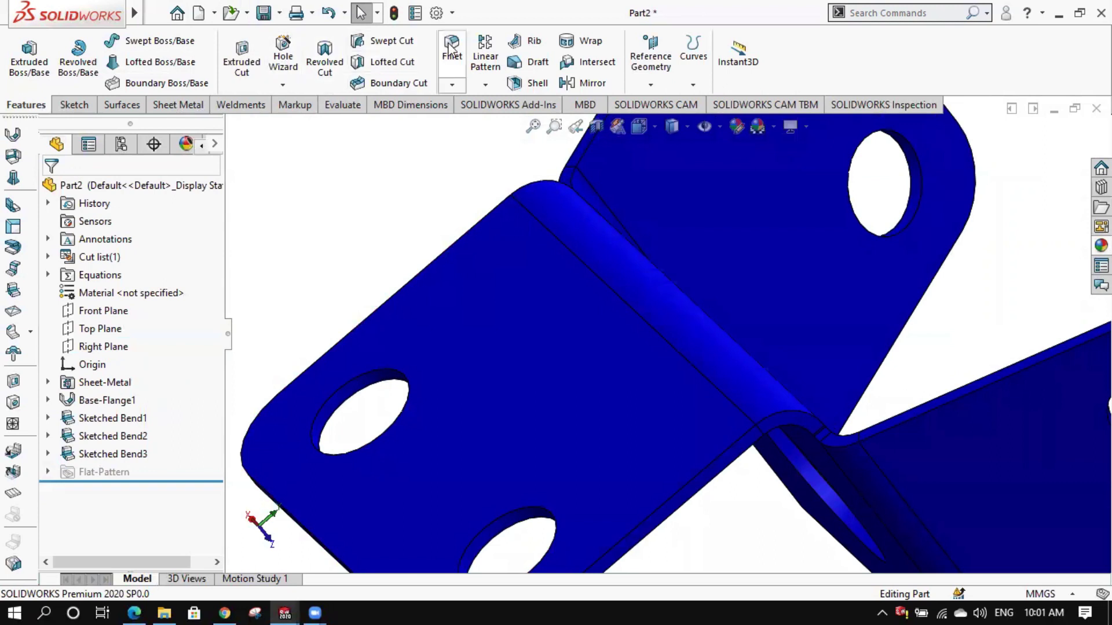
pyautogui.click(458, 56)
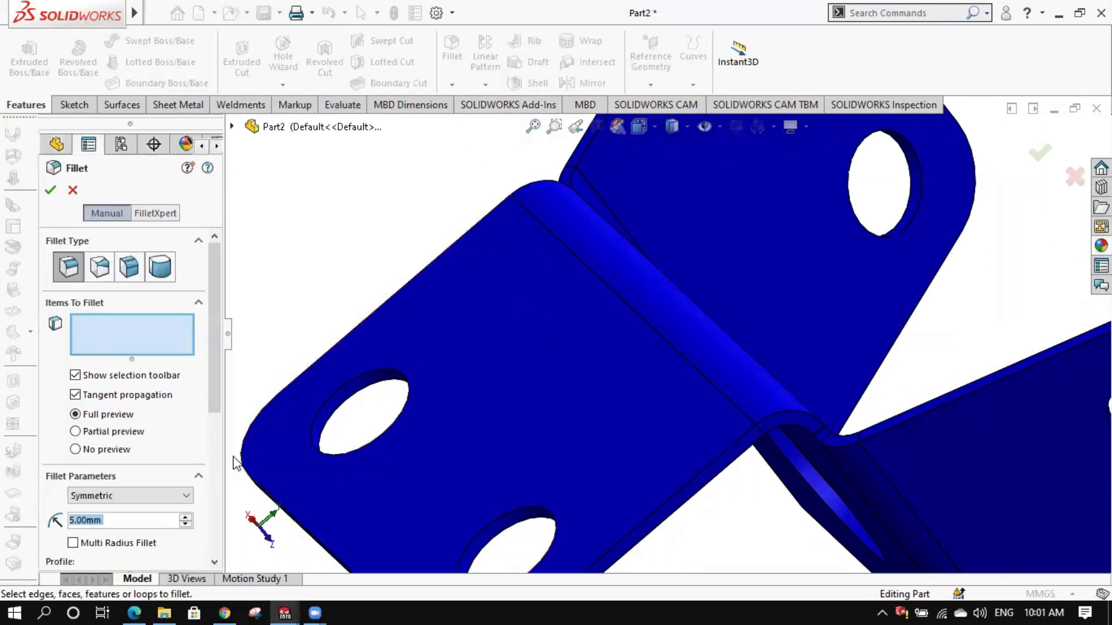
pyautogui.write('3')
pyautogui.scroll(-3, 833, 446)
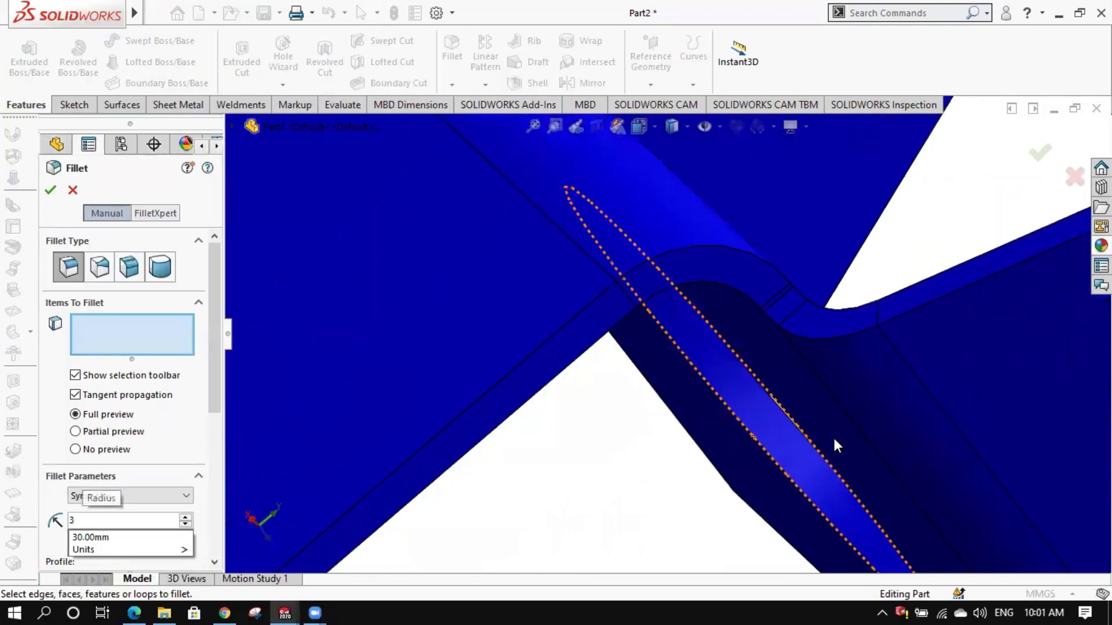
pyautogui.scroll(-3, 788, 253)
pyautogui.scroll(-3, 738, 327)
pyautogui.scroll(-2, 722, 335)
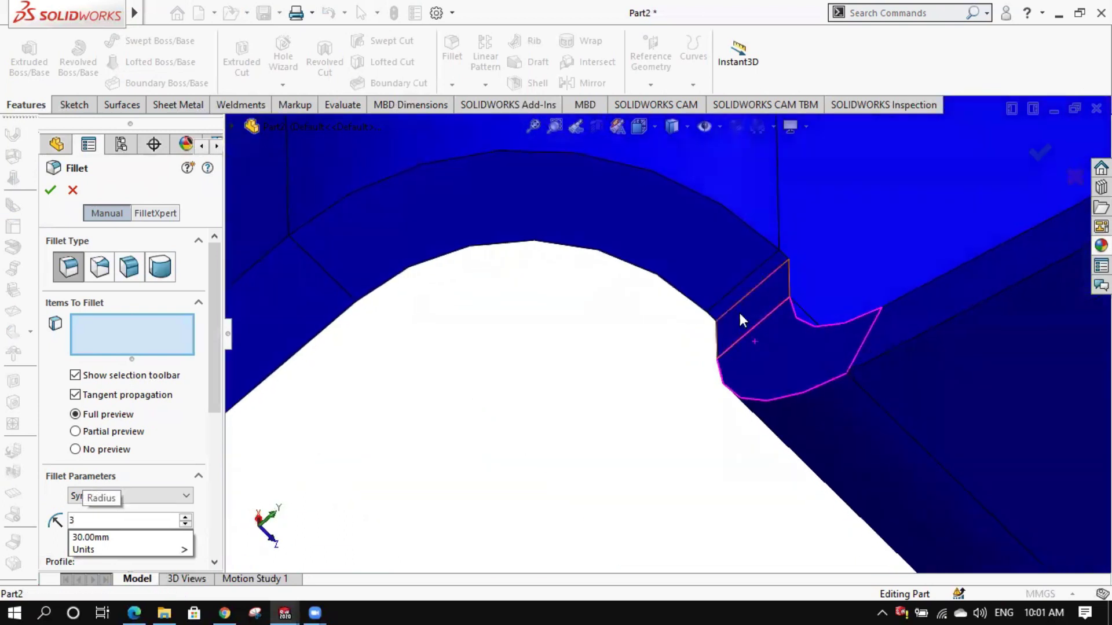
pyautogui.scroll(-2, 789, 282)
# Pick both edges at the bend corner and accept the 3 mm Fillet2
pyautogui.click(703, 267)
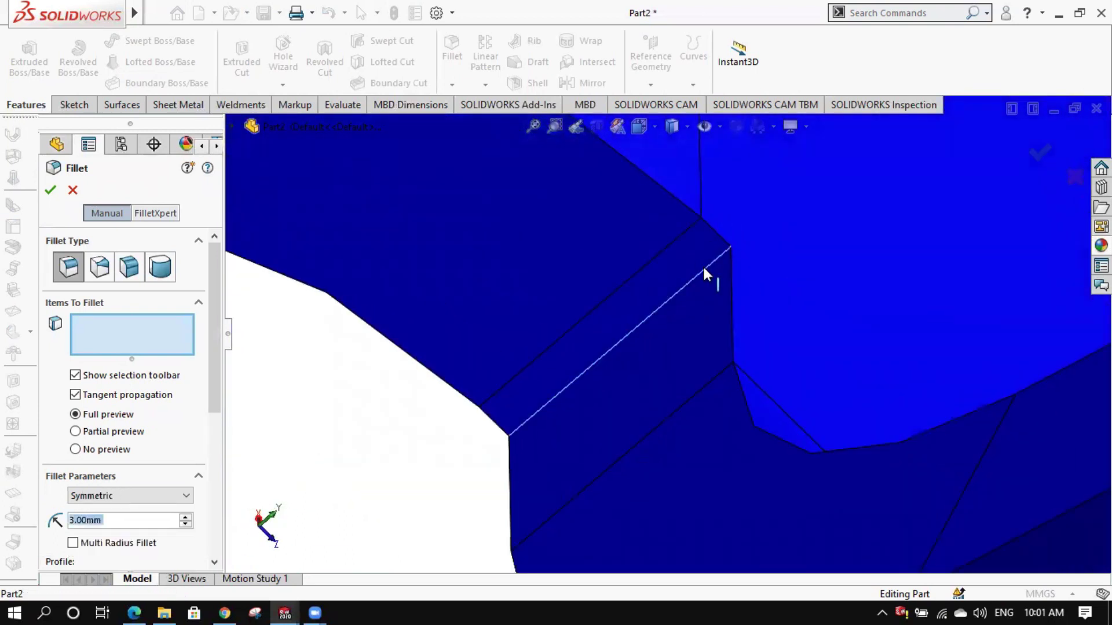
pyautogui.scroll(3, 665, 374)
pyautogui.scroll(2, 650, 354)
pyautogui.scroll(2, 650, 353)
pyautogui.scroll(3, 663, 342)
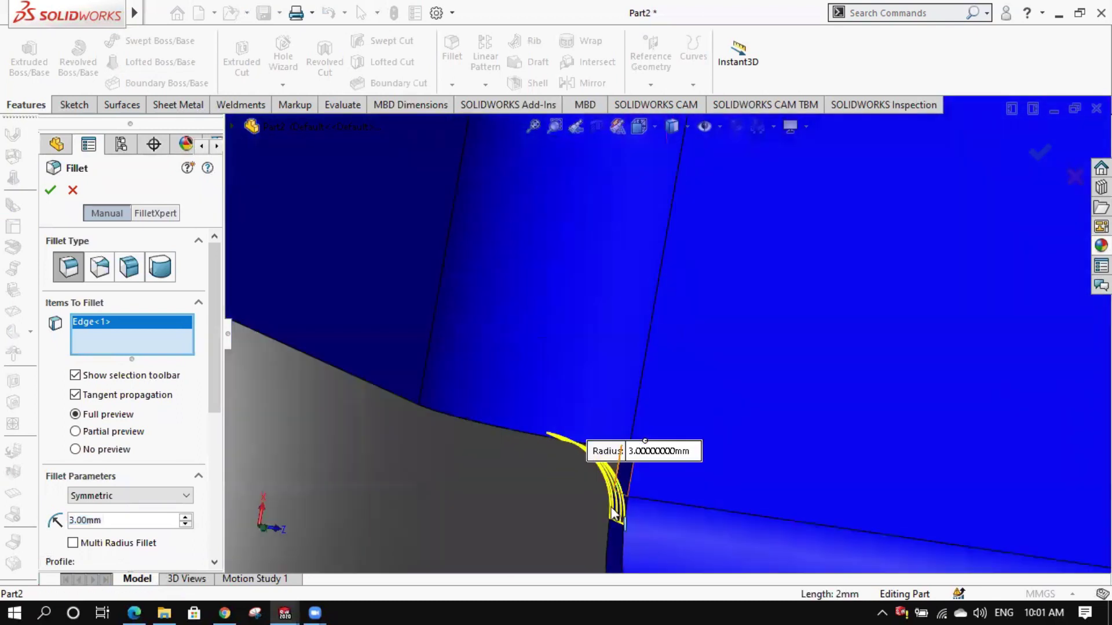
pyautogui.scroll(3, 678, 324)
pyautogui.scroll(-1, 704, 230)
pyautogui.scroll(-2, 678, 234)
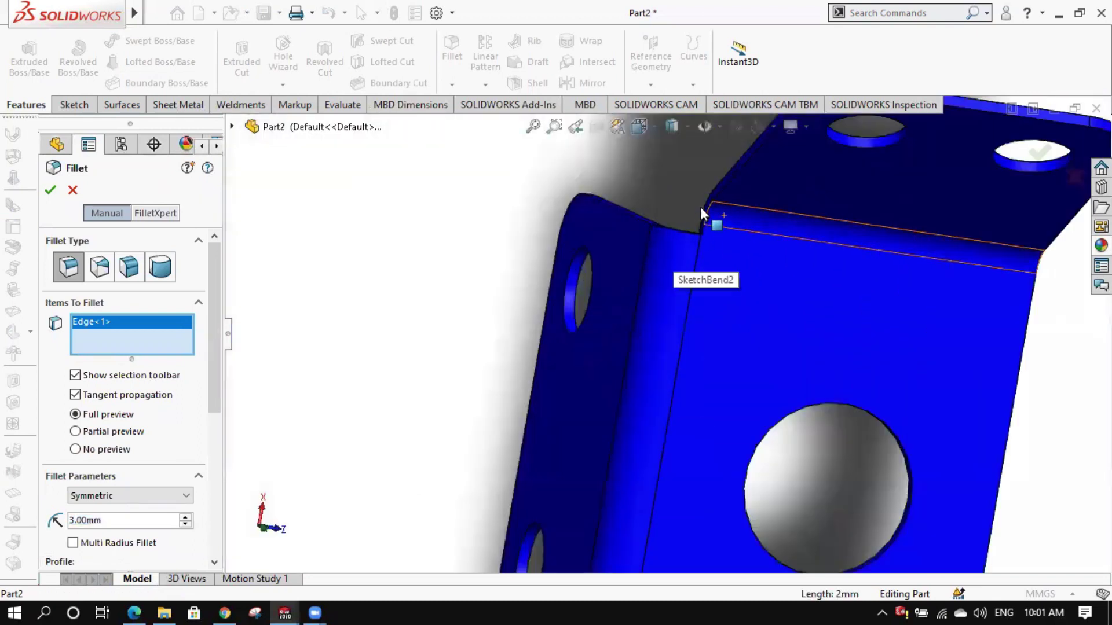
pyautogui.scroll(-2, 704, 214)
pyautogui.scroll(-2, 683, 284)
pyautogui.scroll(-2, 681, 353)
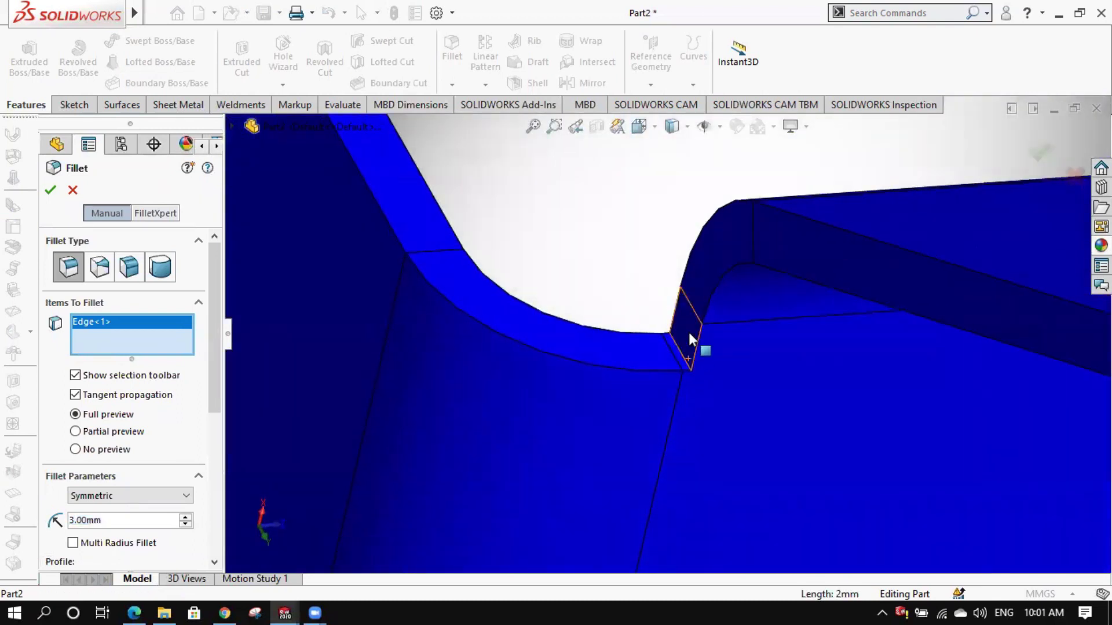
pyautogui.scroll(-2, 637, 359)
pyautogui.click(630, 387)
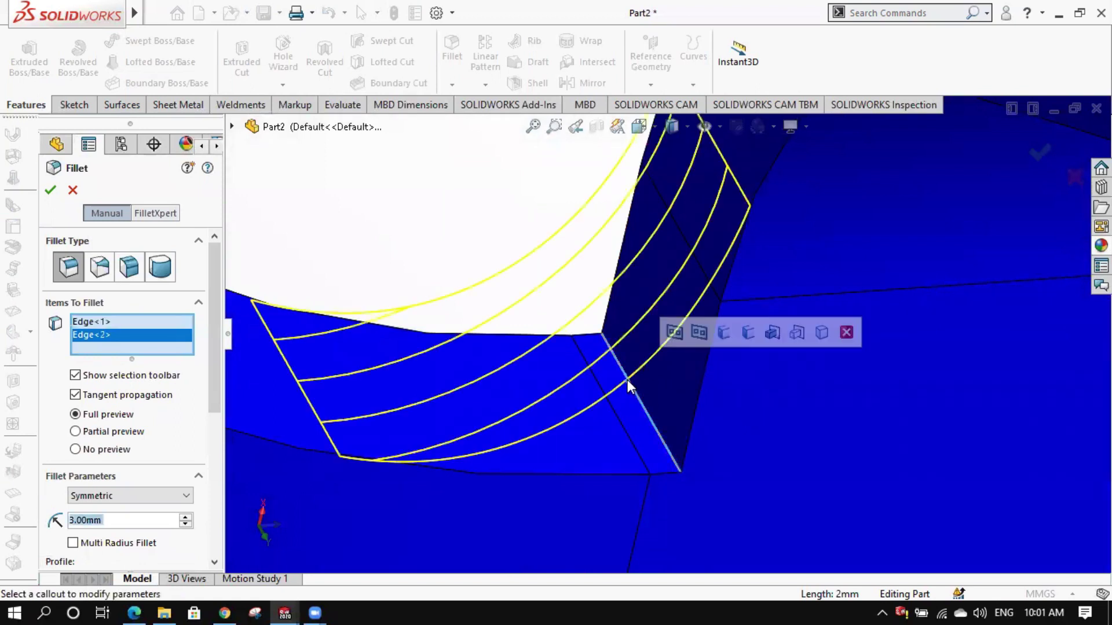
pyautogui.scroll(2, 631, 386)
pyautogui.scroll(2, 626, 383)
pyautogui.scroll(5, 628, 382)
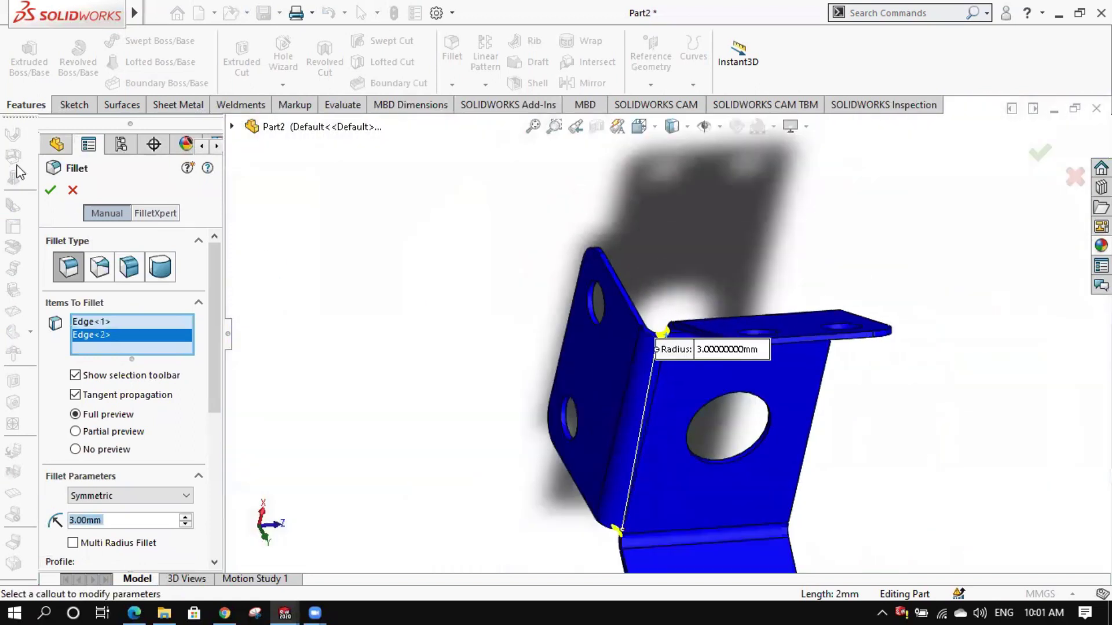
pyautogui.click(49, 192)
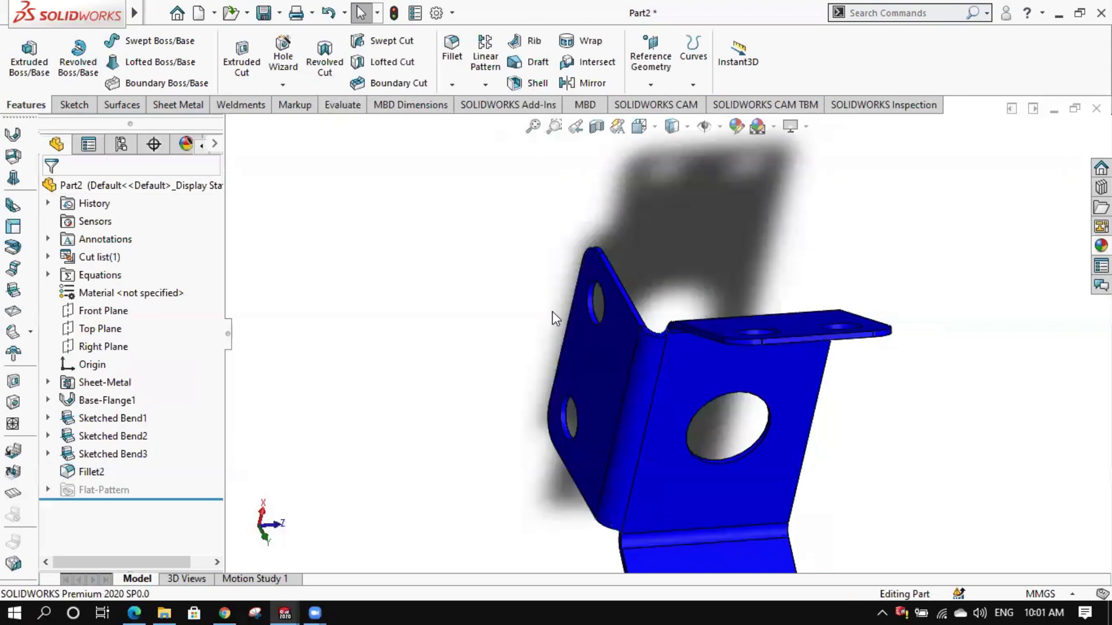
# Start a Sheet Metal Gusset on the upper bend face
pyautogui.moveTo(654, 385)
pyautogui.mouseDown(button='middle')
pyautogui.moveTo(797, 385)
pyautogui.moveTo(881, 197)
pyautogui.moveTo(775, 233)
pyautogui.moveTo(819, 179)
pyautogui.moveTo(839, 174)
pyautogui.moveTo(724, 193)
pyautogui.moveTo(763, 206)
pyautogui.moveTo(693, 318)
pyautogui.moveTo(655, 207)
pyautogui.mouseUp(button='middle')
pyautogui.scroll(-3, 653, 246)
pyautogui.scroll(3, 653, 245)
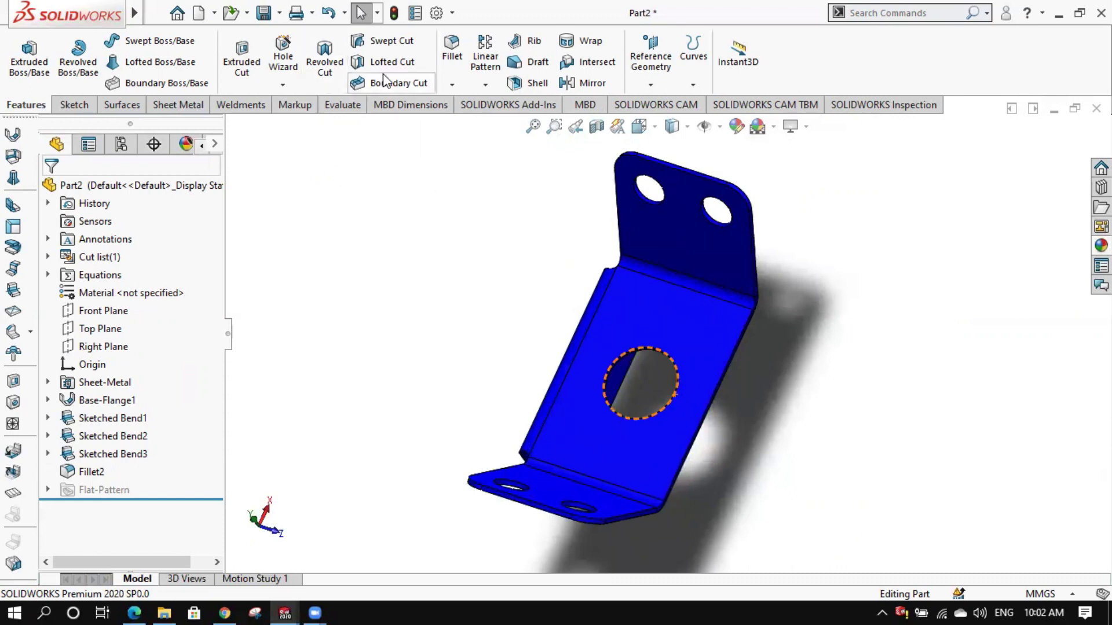
pyautogui.click(165, 107)
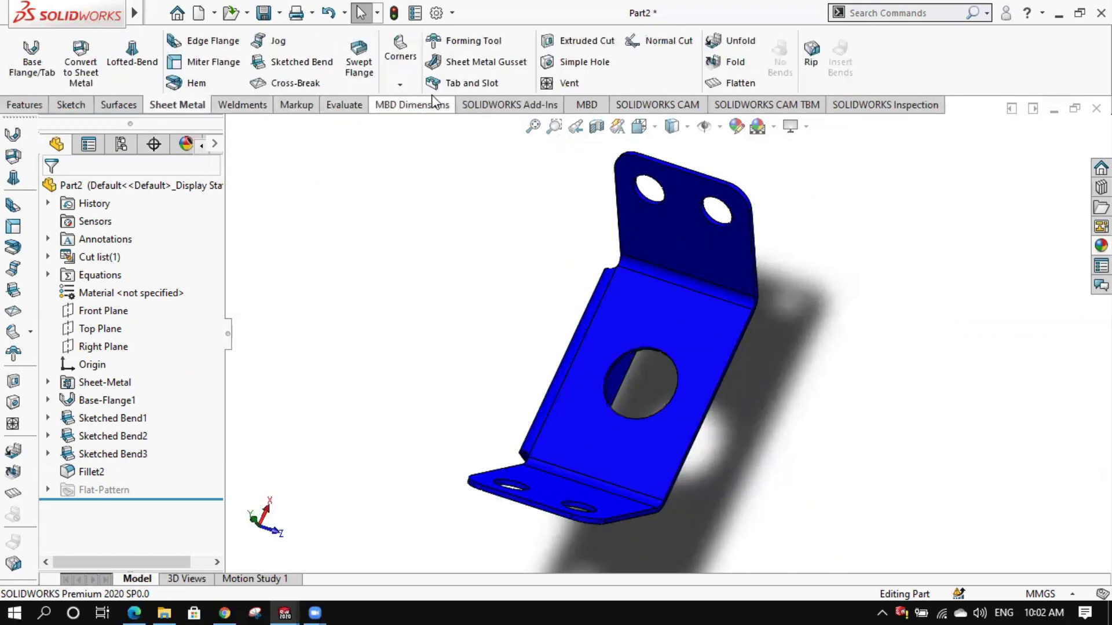
pyautogui.click(461, 65)
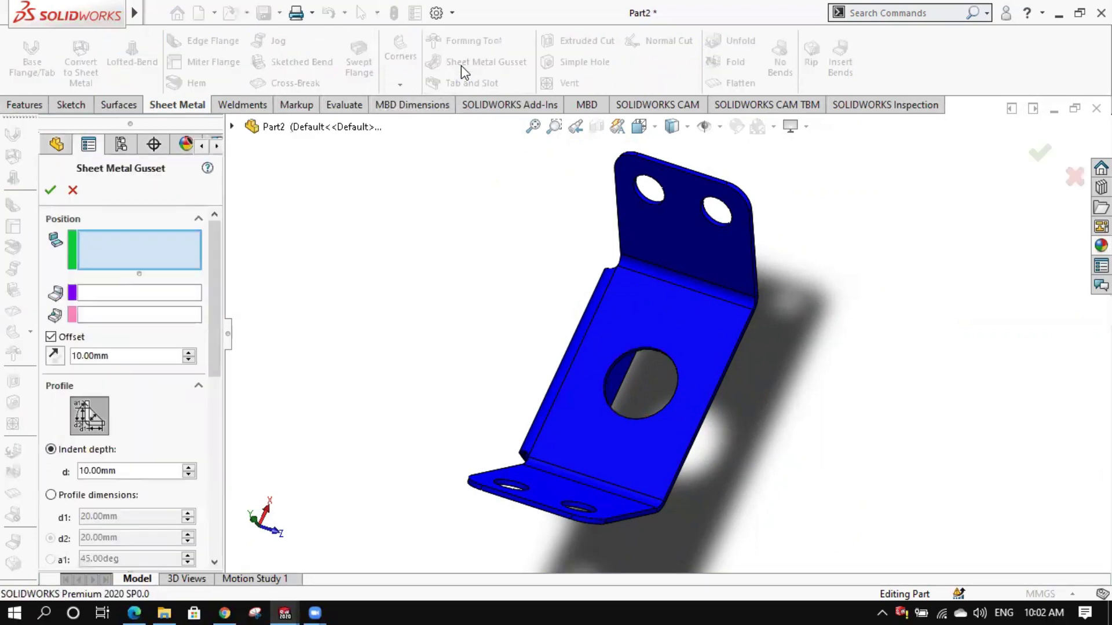
pyautogui.click(676, 273)
pyautogui.scroll(-3, 640, 255)
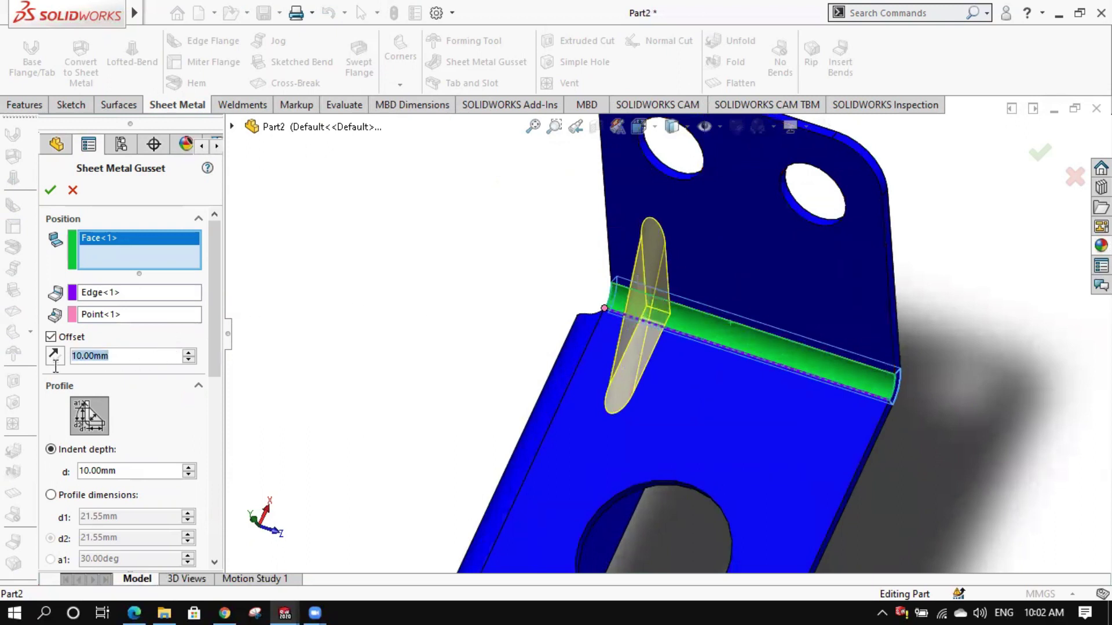
pyautogui.write('5')
pyautogui.press('Return')
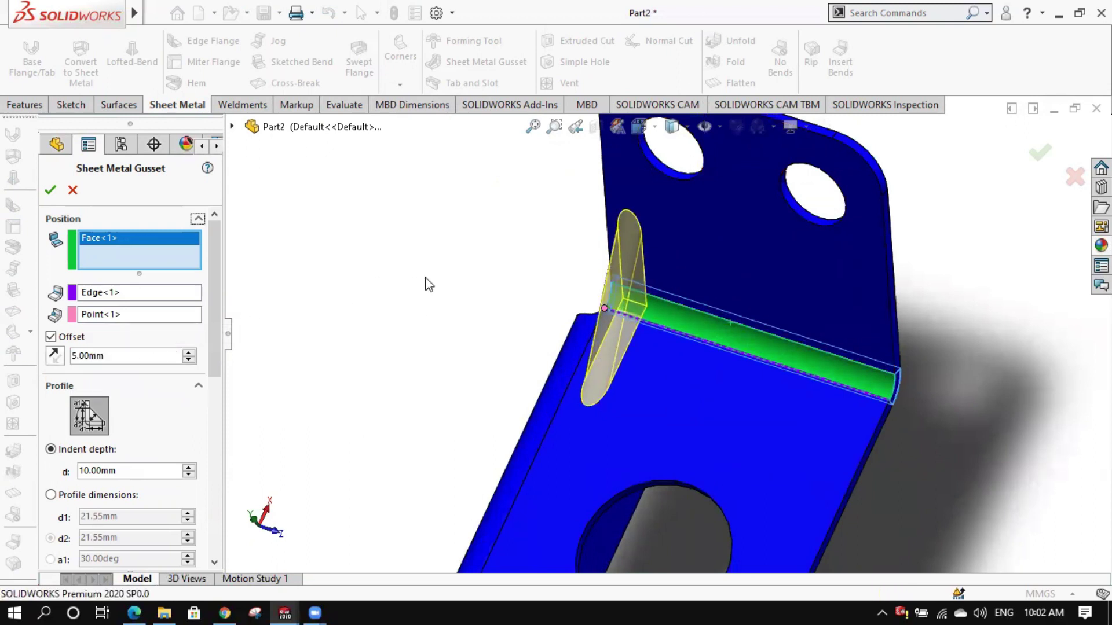
# Set the gusset offset to 30 mm and its indent depth to 5 mm
pyautogui.click(134, 356)
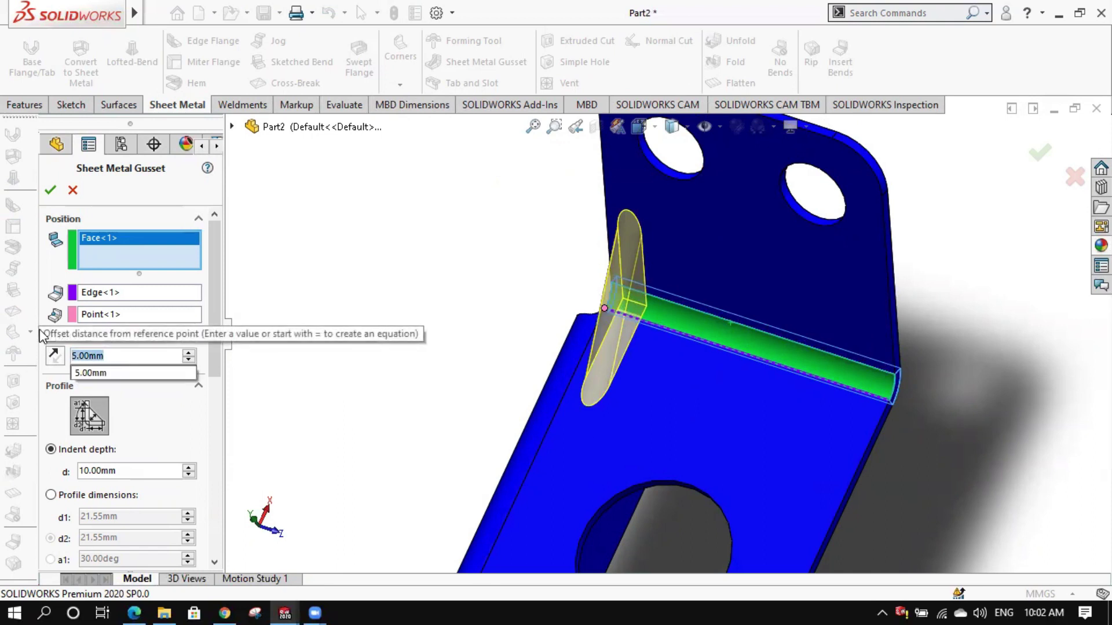
pyautogui.write('30')
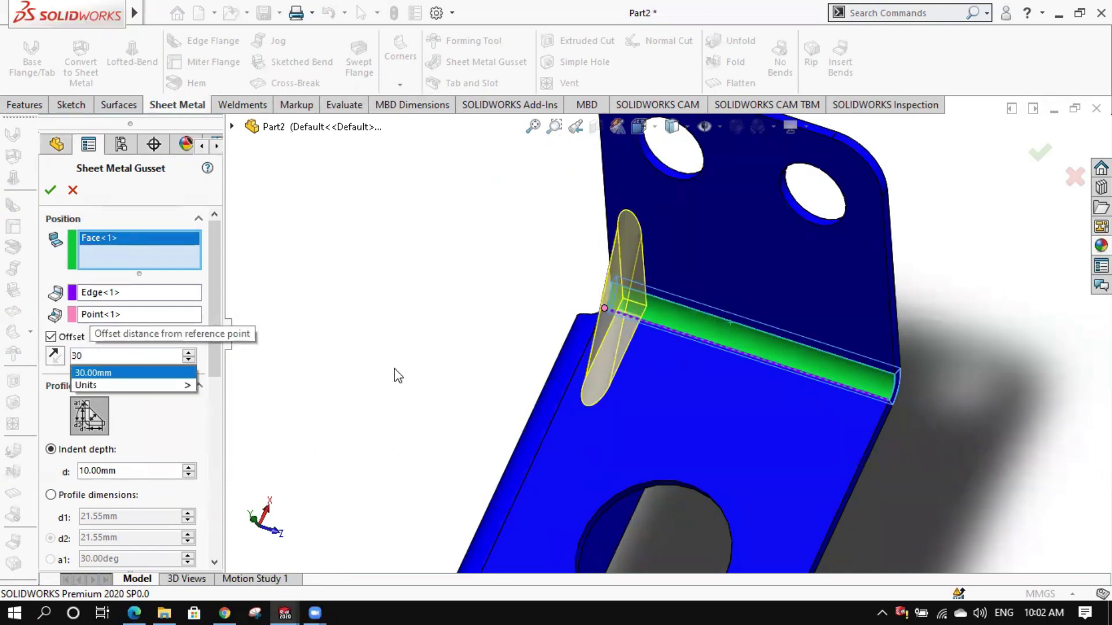
pyautogui.press('Return')
pyautogui.scroll(2, 736, 370)
pyautogui.scroll(2, 617, 409)
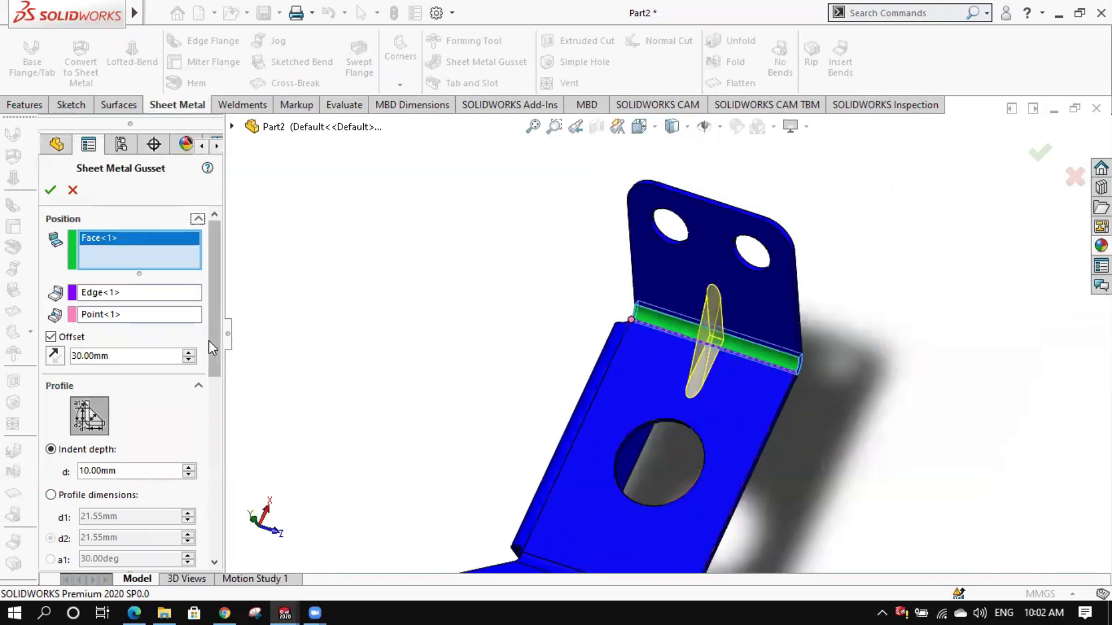
pyautogui.scroll(-3, 218, 311)
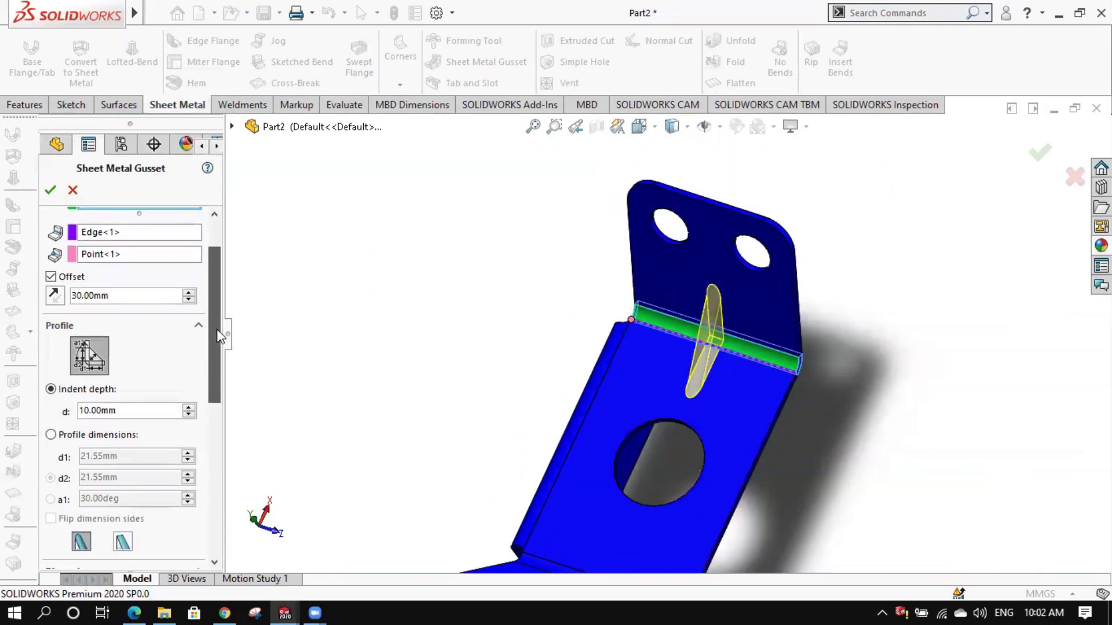
pyautogui.moveTo(132, 367); pyautogui.dragTo(42, 368)
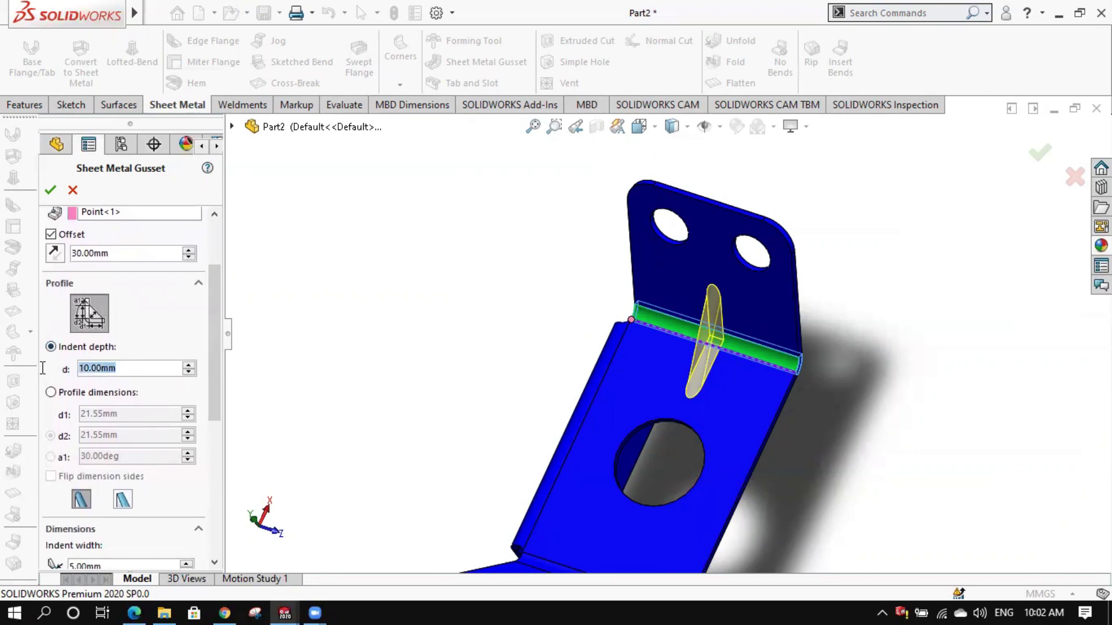
pyautogui.write('5')
pyautogui.press('Return')
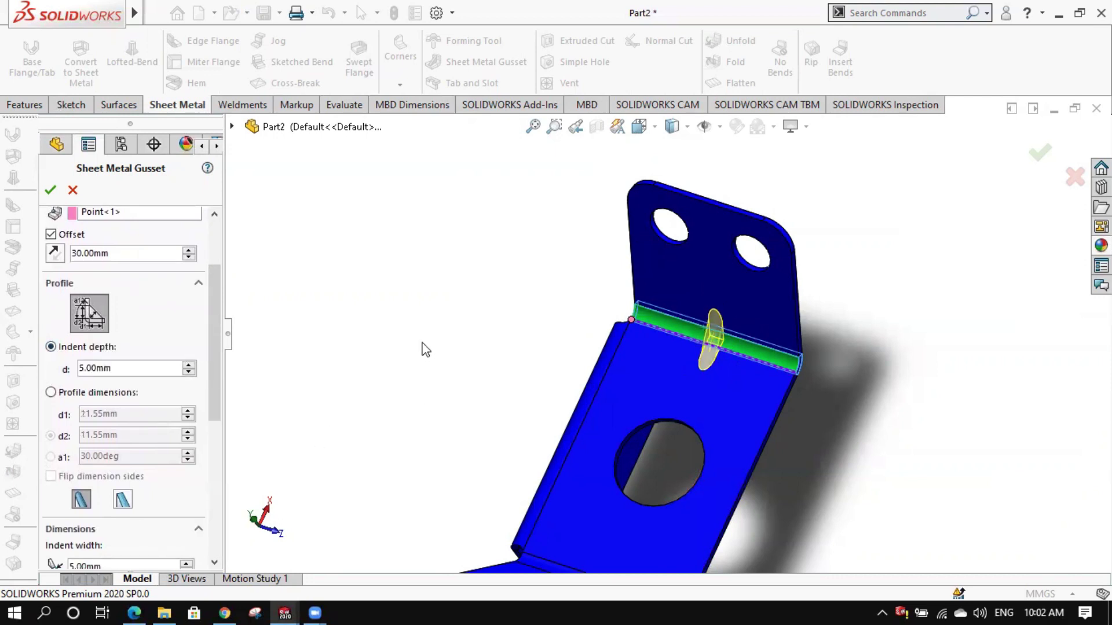
pyautogui.scroll(-2, 700, 329)
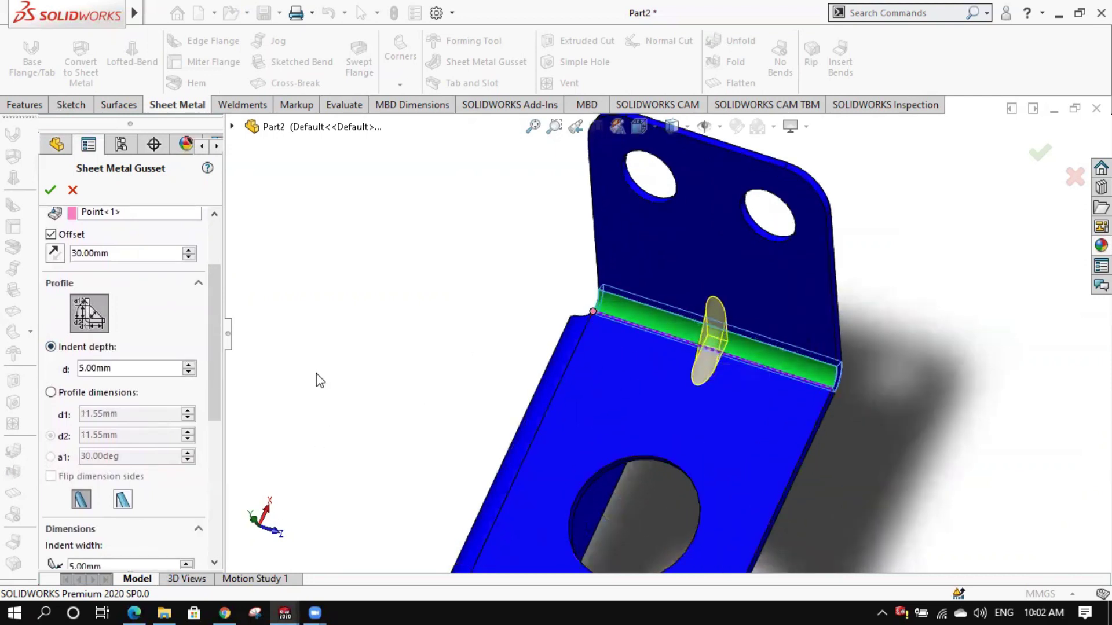
pyautogui.moveTo(212, 383); pyautogui.dragTo(228, 491)
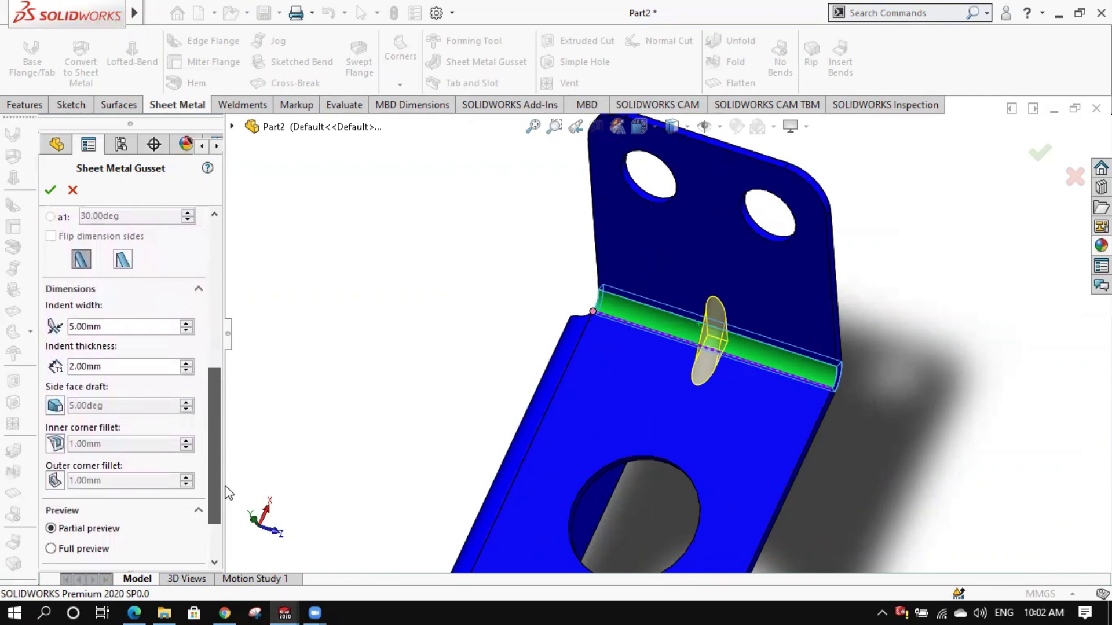
pyautogui.moveTo(228, 491); pyautogui.dragTo(232, 503)
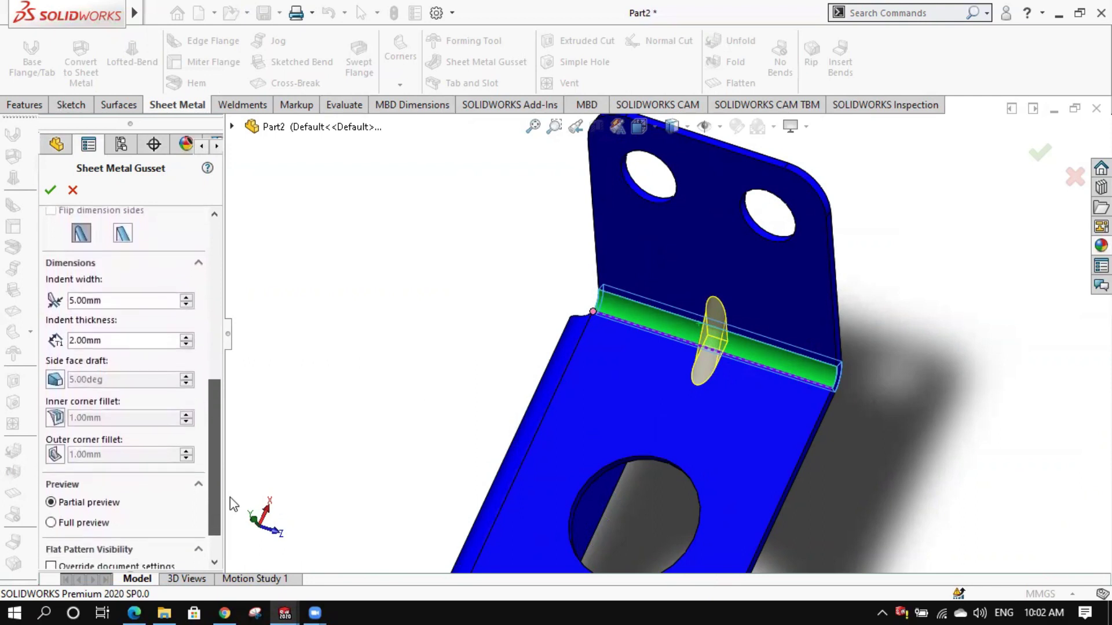
# Accept the gusset to create Sheet Metal Gusset1 across the upper bend
pyautogui.click(49, 190)
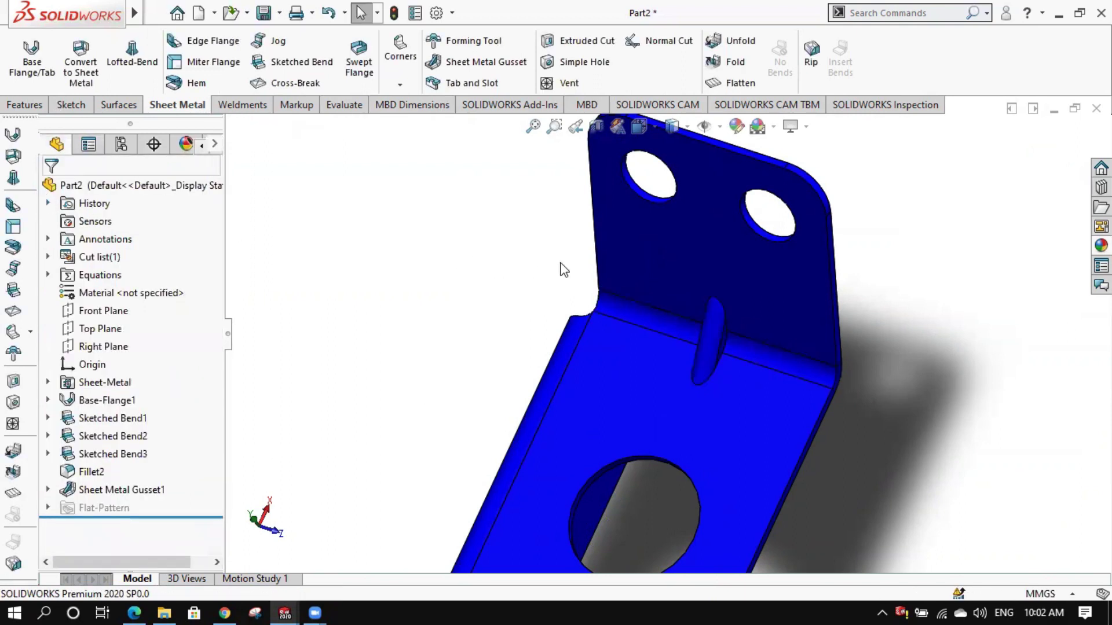
pyautogui.scroll(-5, 721, 356)
pyautogui.click(774, 385)
pyautogui.moveTo(802, 403); pyautogui.dragTo(748, 350, button='middle')
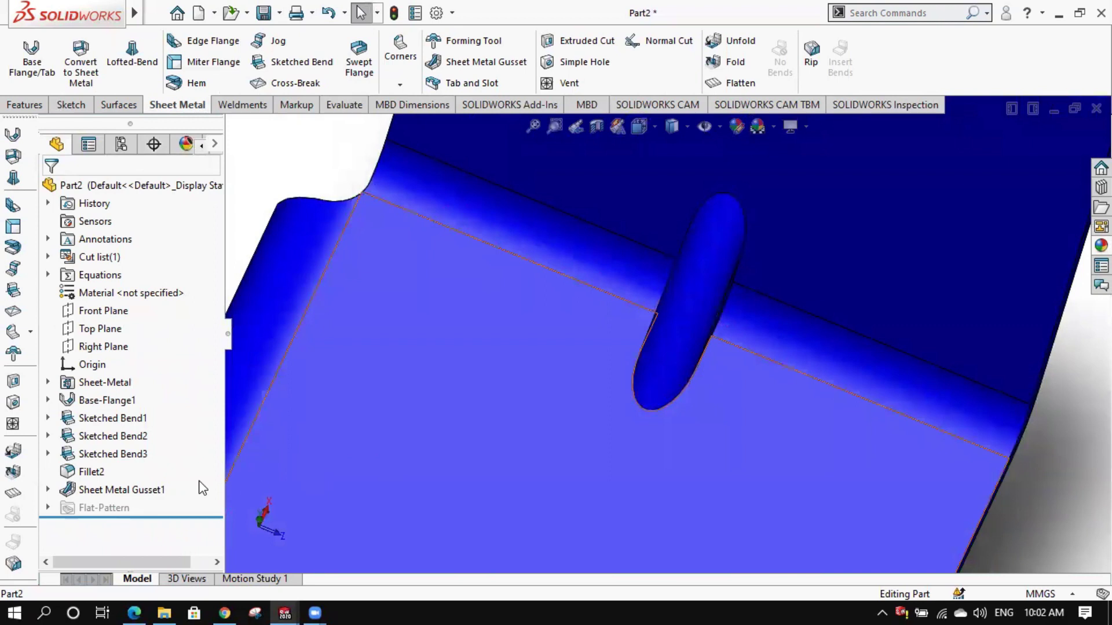
# Edit Sheet Metal Gusset1 to enable 1 mm inner and outer corner fillets
pyautogui.click(139, 491)
pyautogui.rightClick(139, 491)
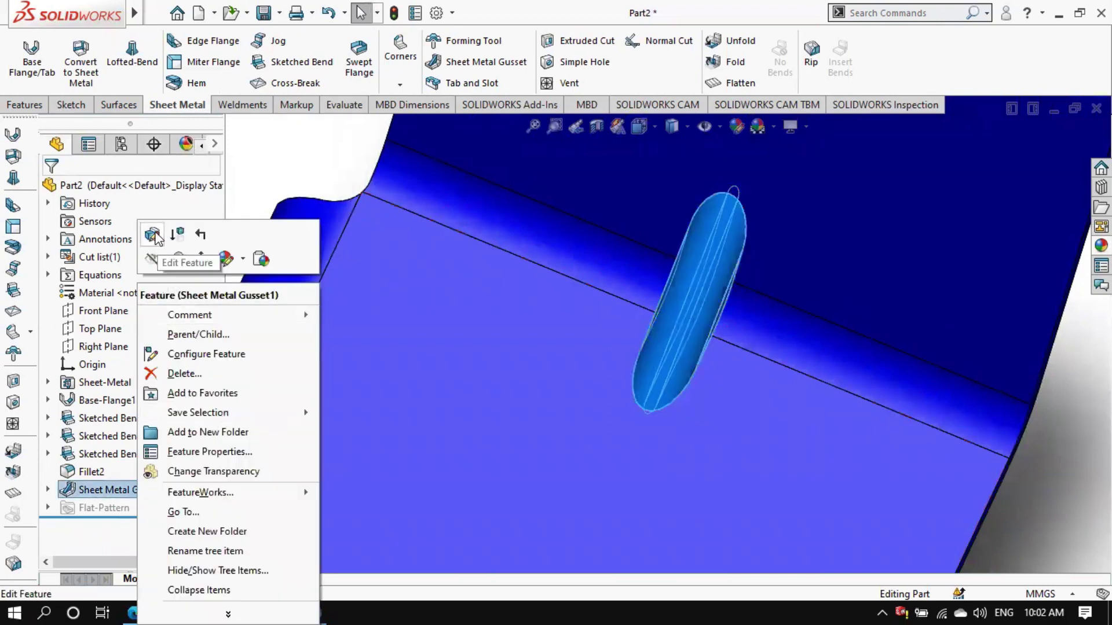
pyautogui.click(154, 232)
pyautogui.moveTo(223, 293); pyautogui.dragTo(227, 474)
pyautogui.click(56, 376)
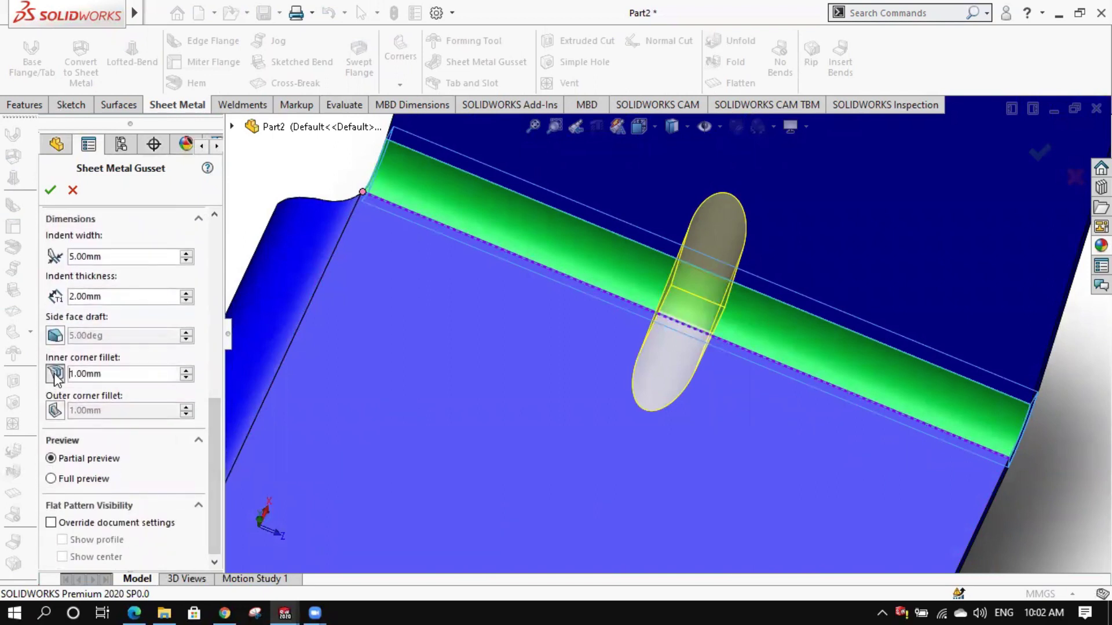
pyautogui.click(56, 411)
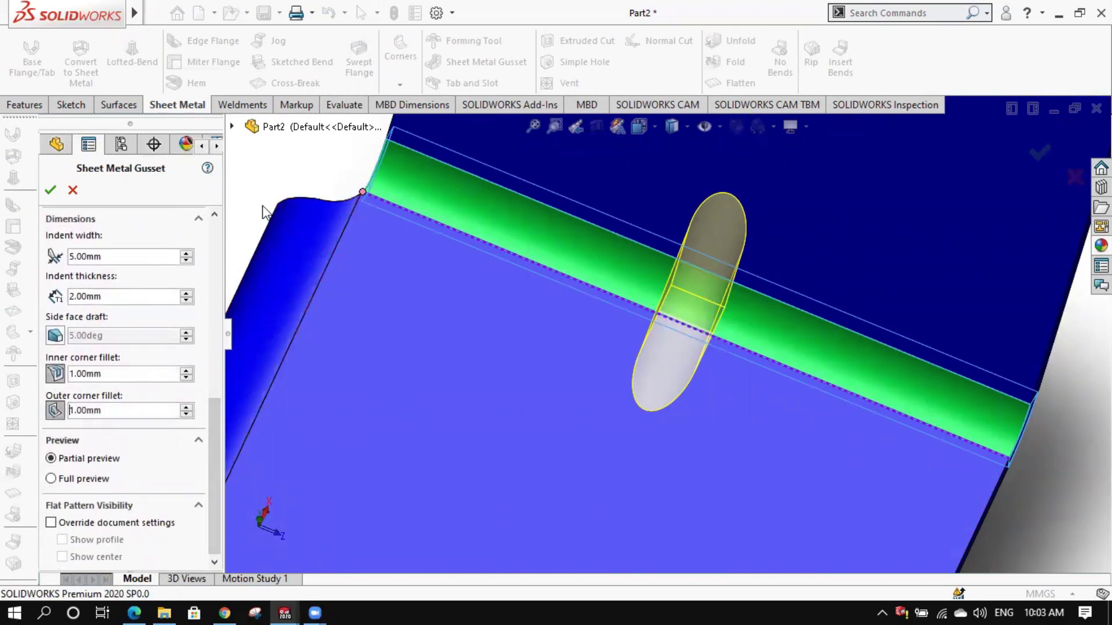
pyautogui.click(52, 191)
pyautogui.moveTo(549, 408); pyautogui.dragTo(470, 605, button='middle')
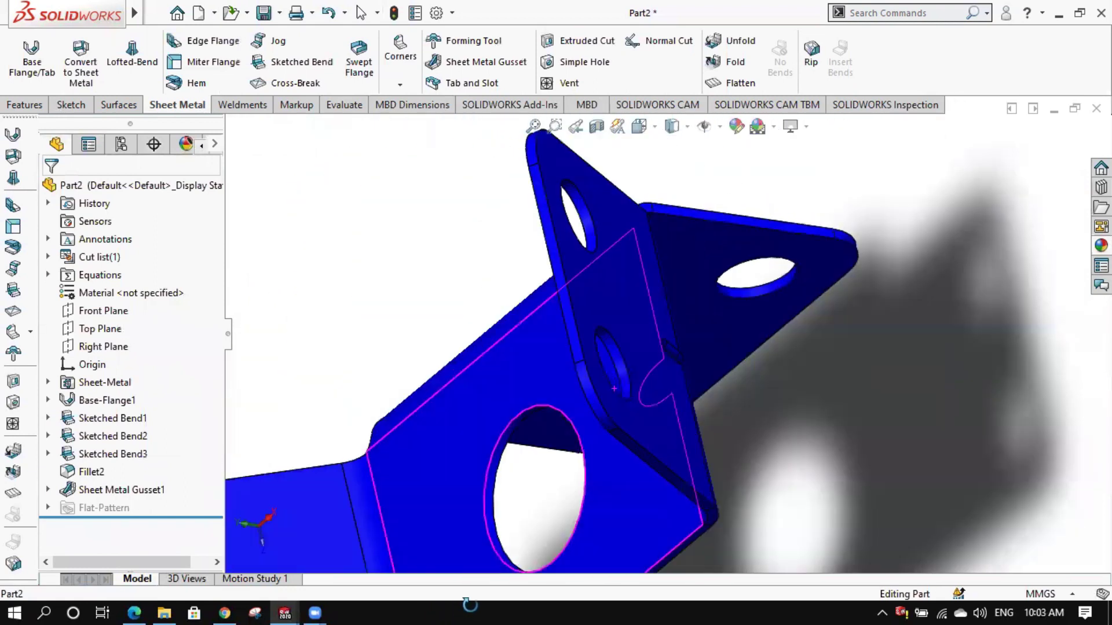
pyautogui.moveTo(470, 605); pyautogui.dragTo(652, 522, button='middle')
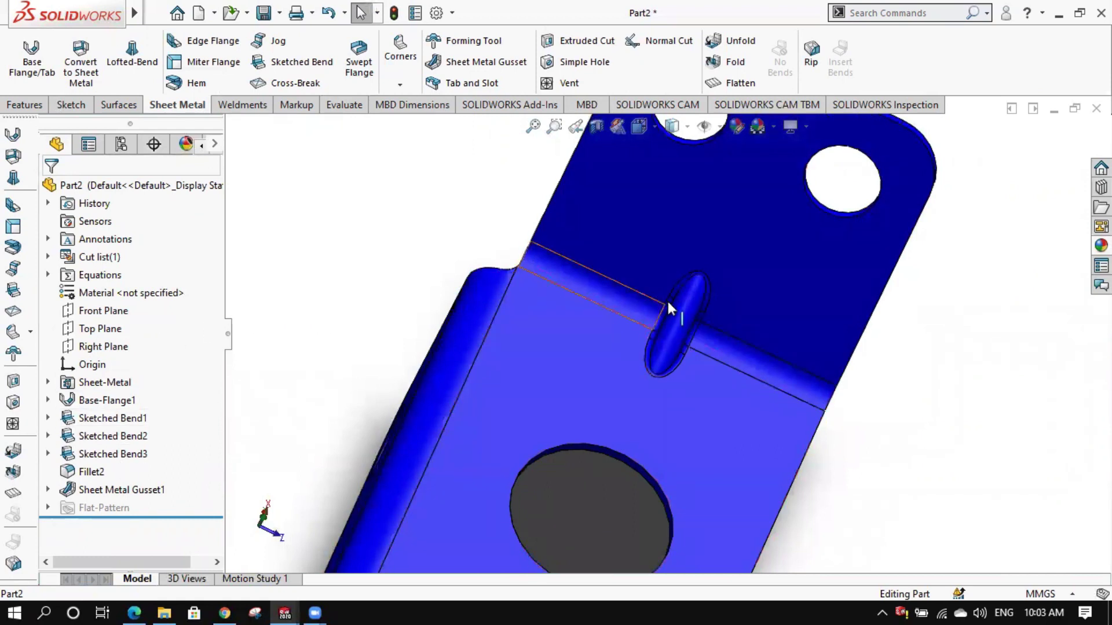
# Edit Sheet Metal Gusset1 and change its indent width to 6 mm
pyautogui.rightClick(115, 491)
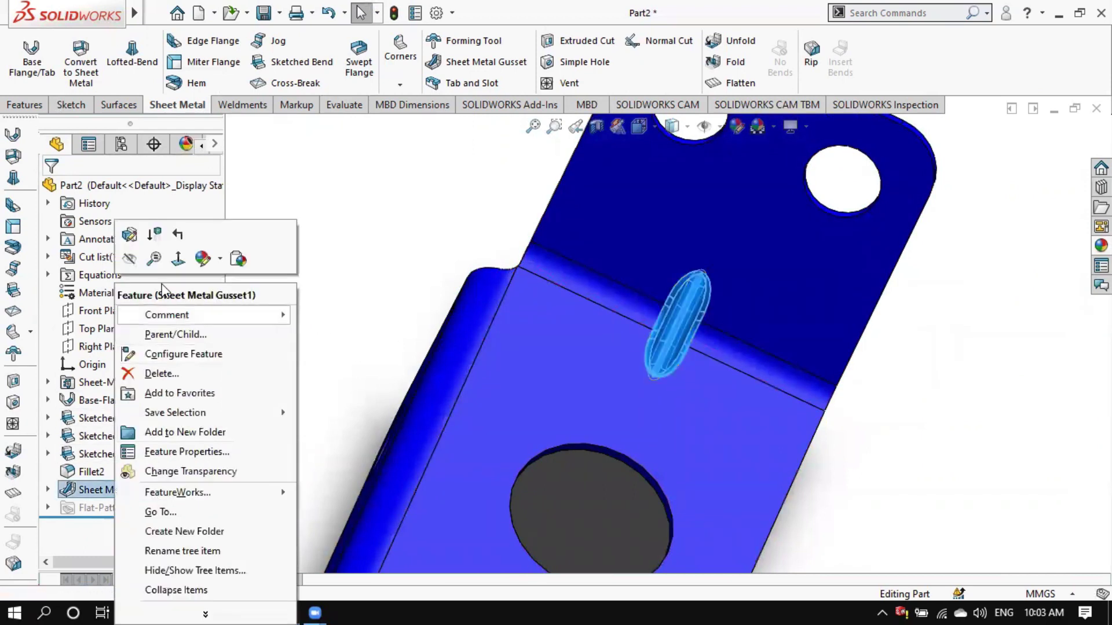
pyautogui.click(130, 236)
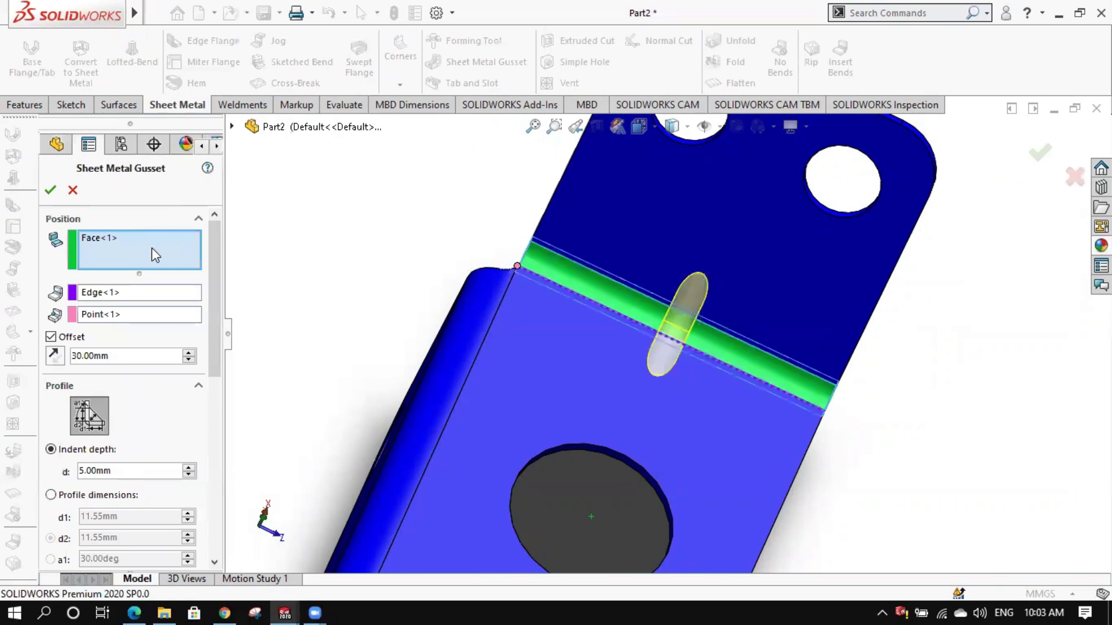
pyautogui.moveTo(219, 352); pyautogui.dragTo(237, 440)
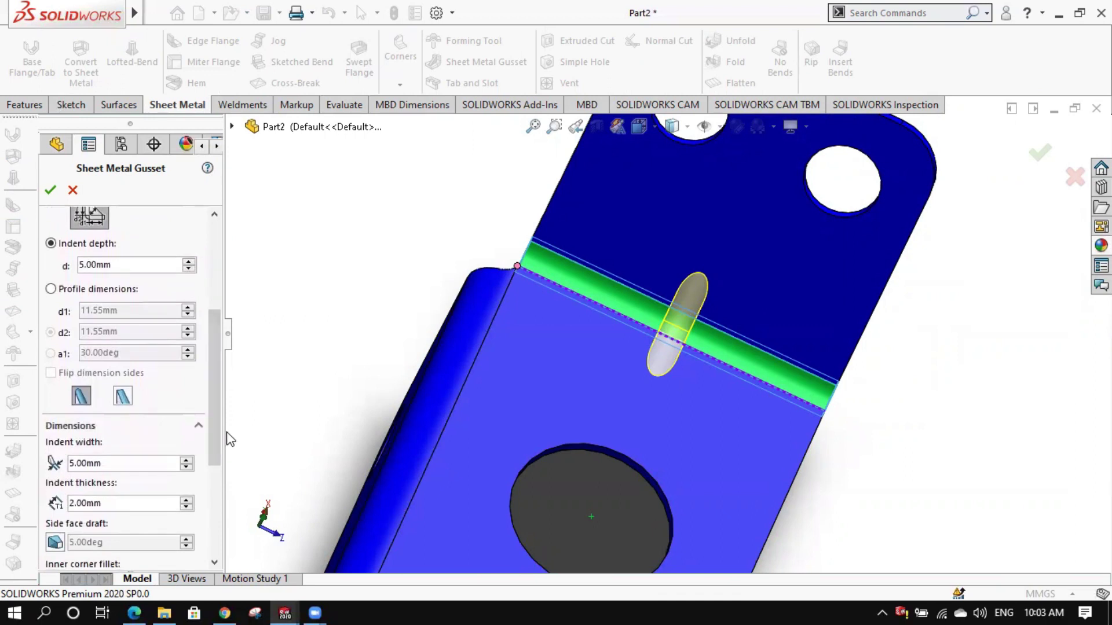
pyautogui.click(187, 460)
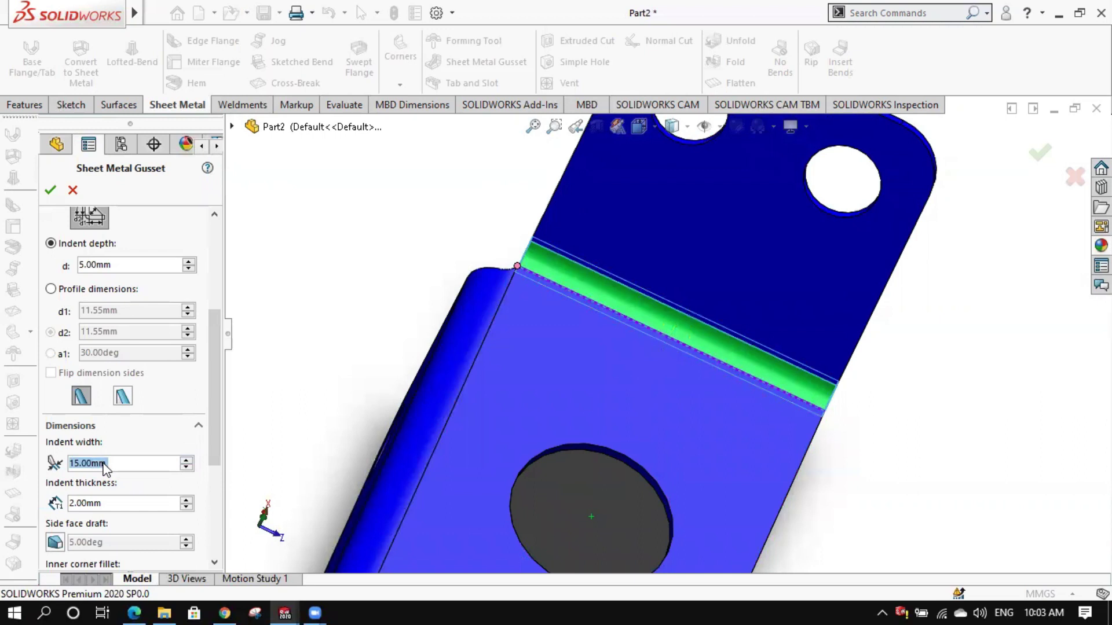
pyautogui.write('6')
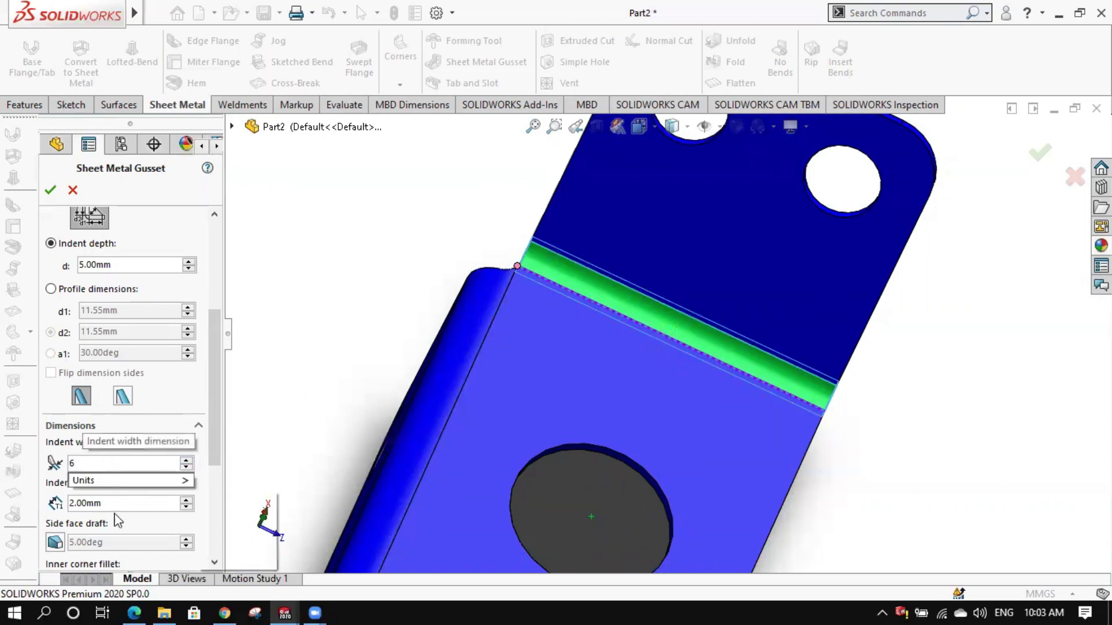
pyautogui.click(325, 381)
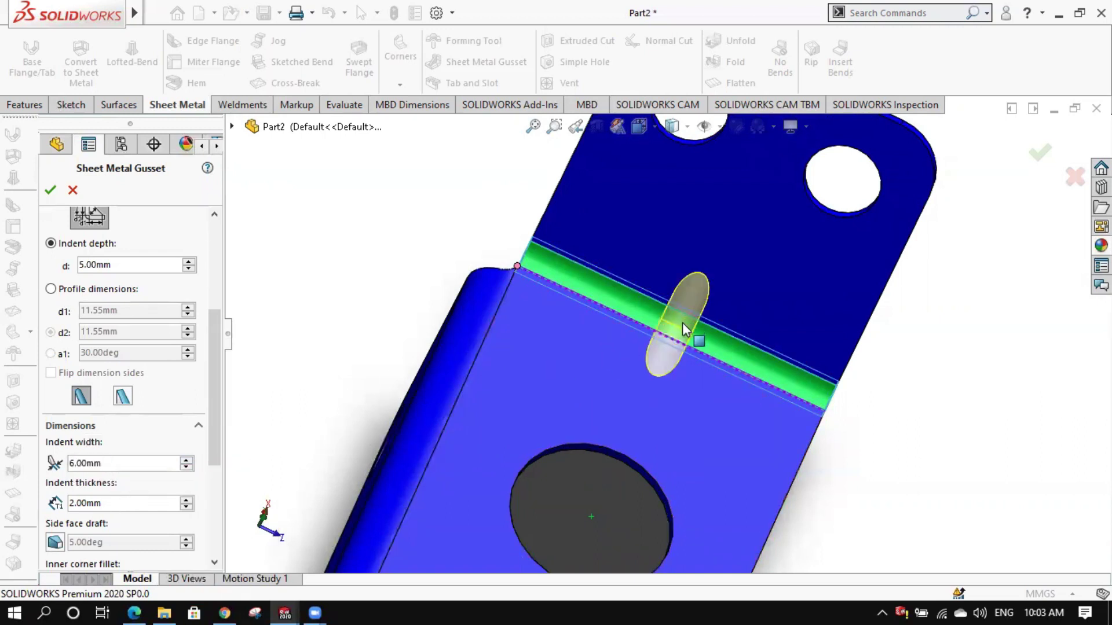
pyautogui.click(50, 191)
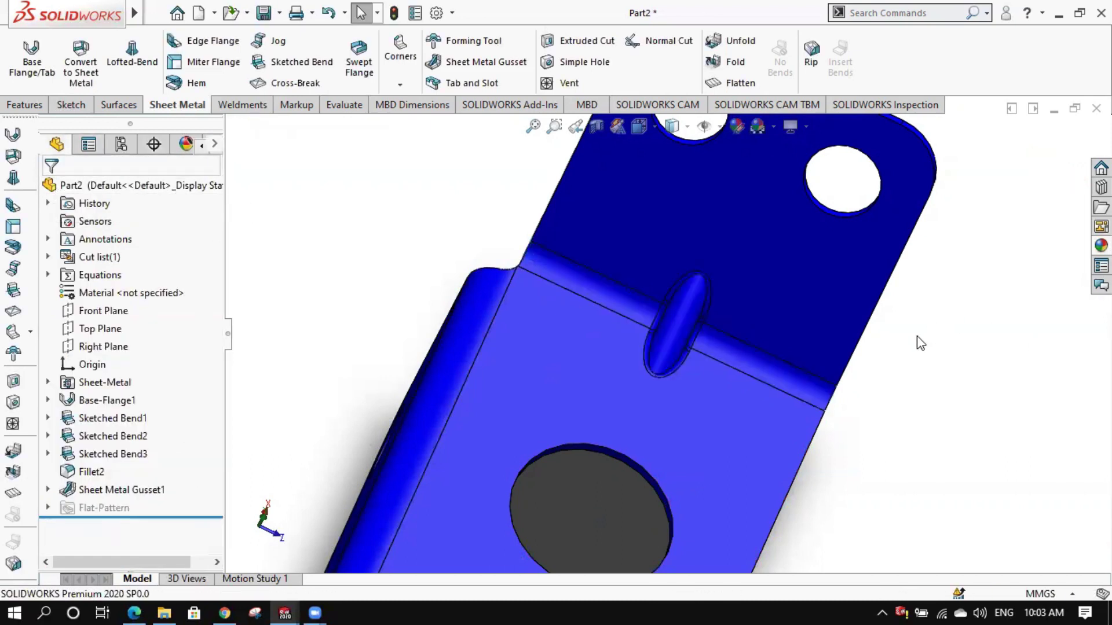
# Start a new Sheet Metal Gusset on another bend face
pyautogui.moveTo(920, 344); pyautogui.dragTo(862, 440, button='middle')
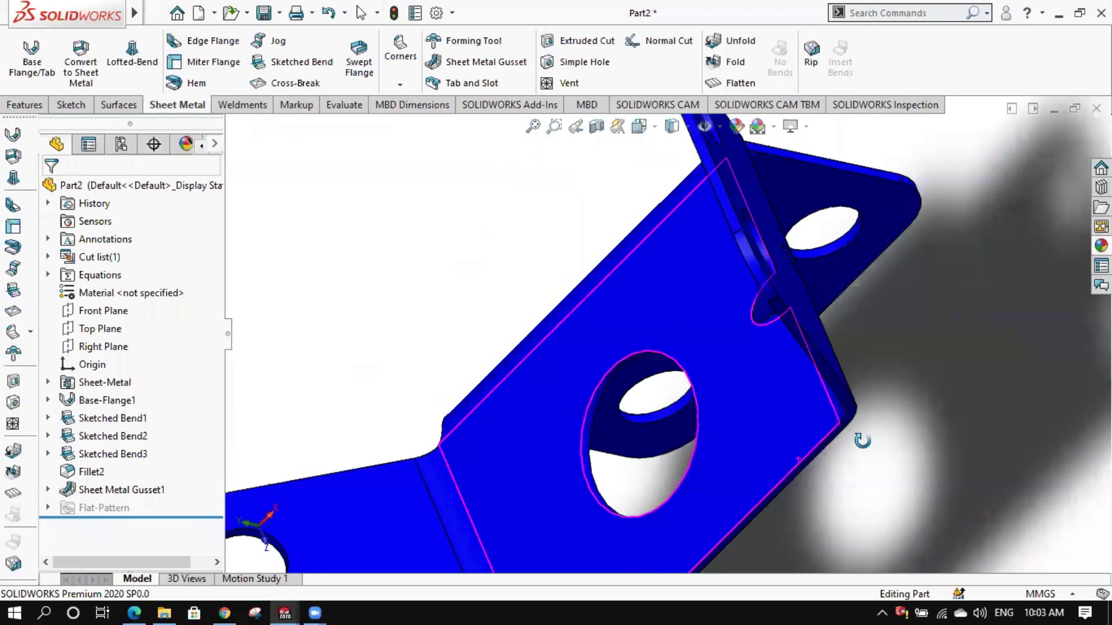
pyautogui.moveTo(862, 440); pyautogui.dragTo(886, 398, button='middle')
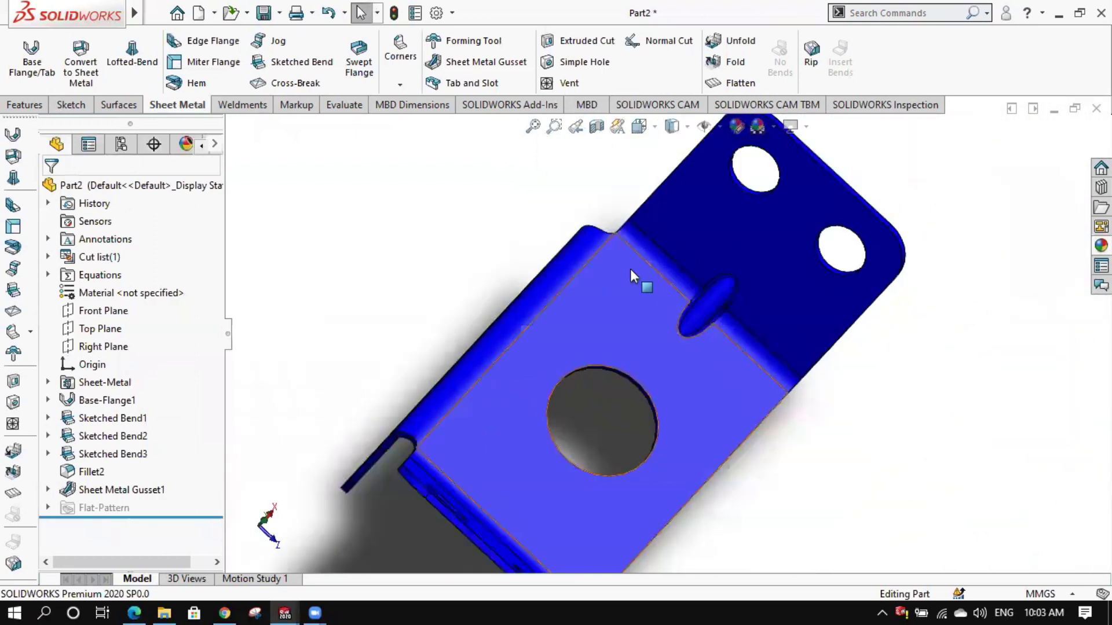
pyautogui.moveTo(602, 353)
pyautogui.mouseDown(button='middle')
pyautogui.moveTo(615, 331)
pyautogui.moveTo(634, 86)
pyautogui.mouseUp(button='middle')
pyautogui.scroll(-5, 626, 226)
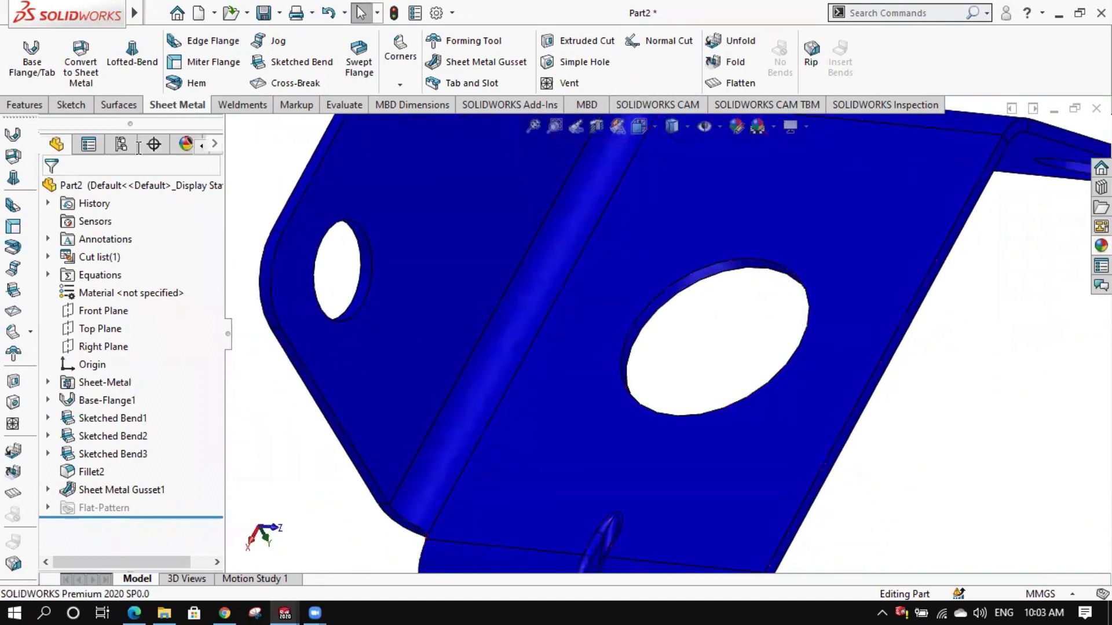
pyautogui.click(460, 65)
pyautogui.click(556, 254)
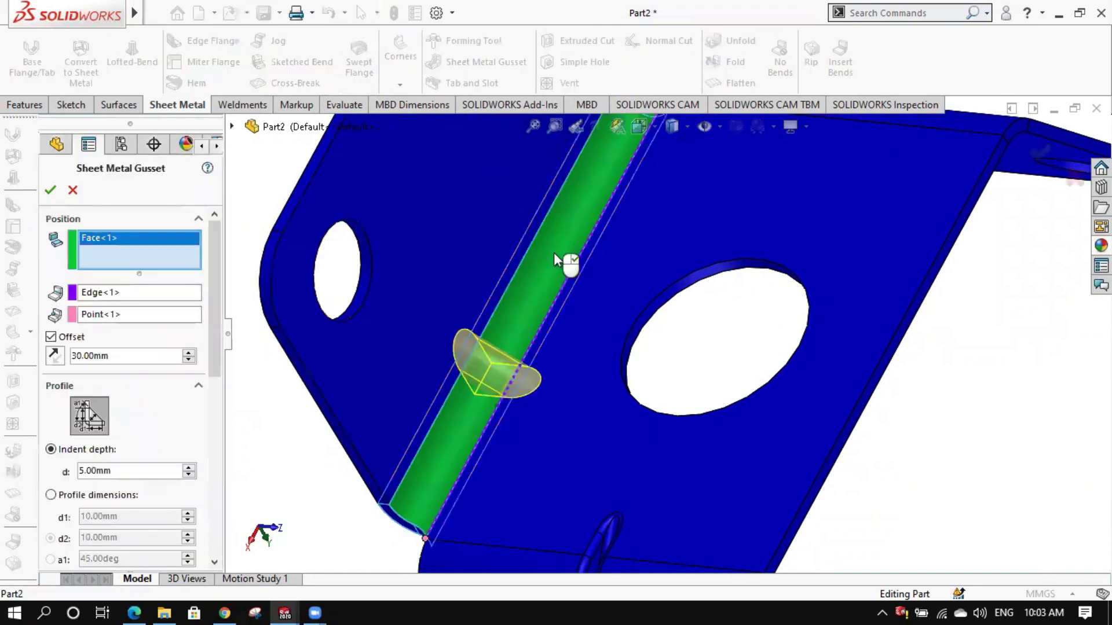
pyautogui.scroll(3, 537, 342)
pyautogui.moveTo(537, 344); pyautogui.dragTo(487, 417, button='middle')
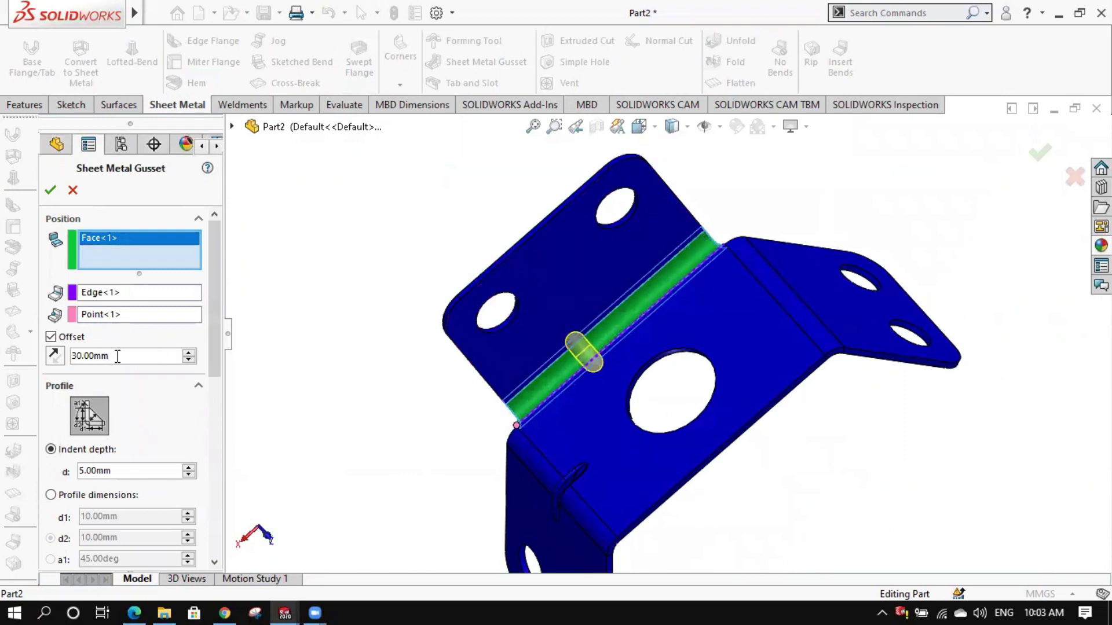
# Set the second gusset's offset to 40 mm and accept it
pyautogui.click(118, 356)
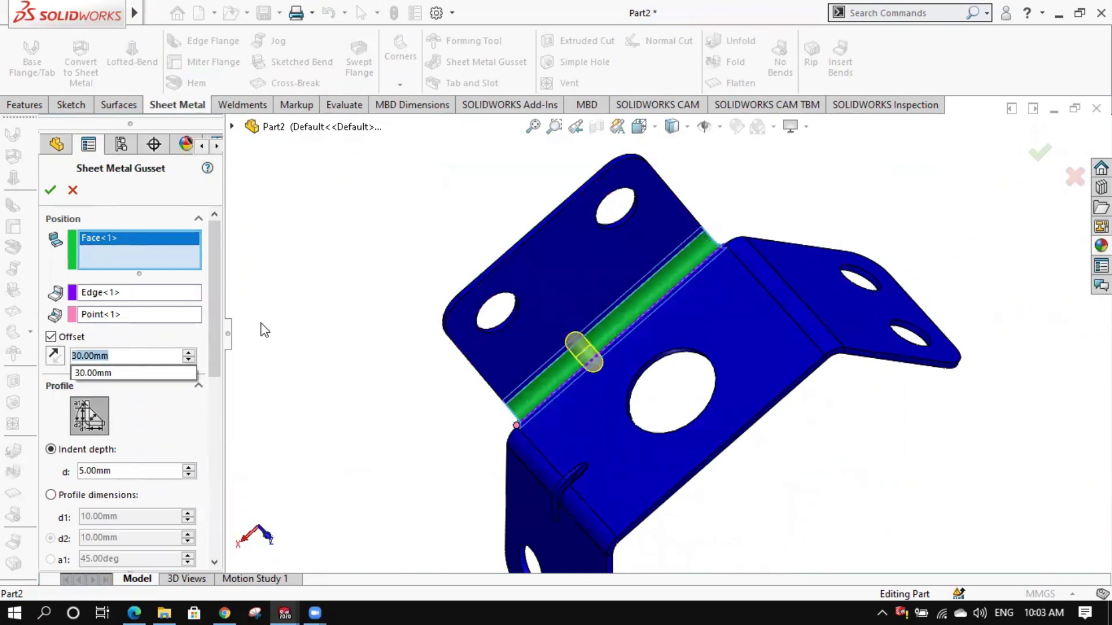
pyautogui.write('40')
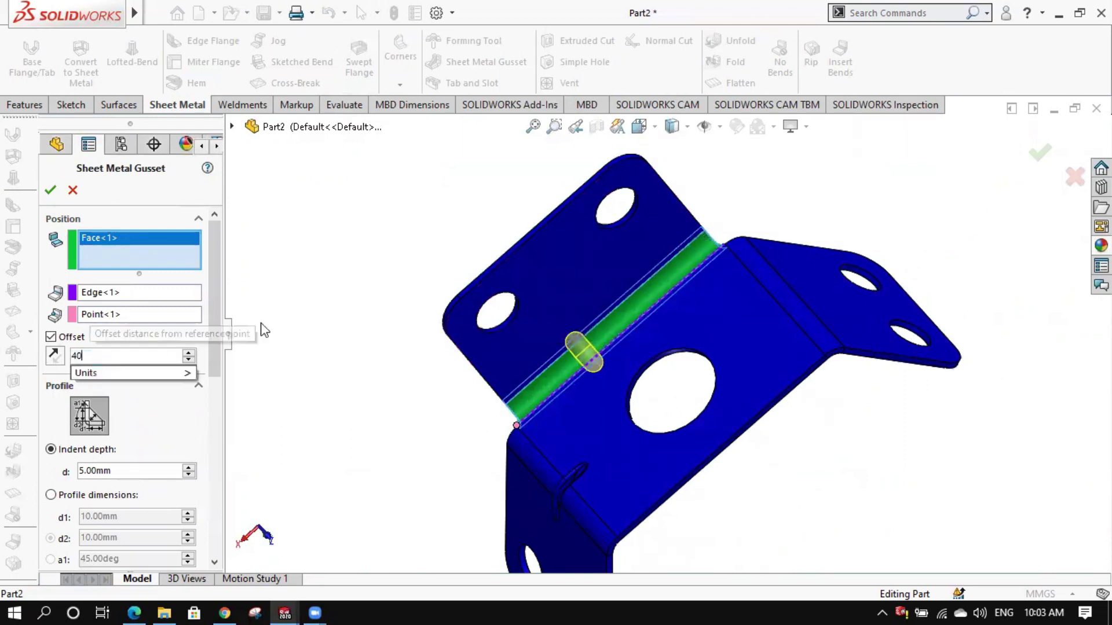
pyautogui.press('Return')
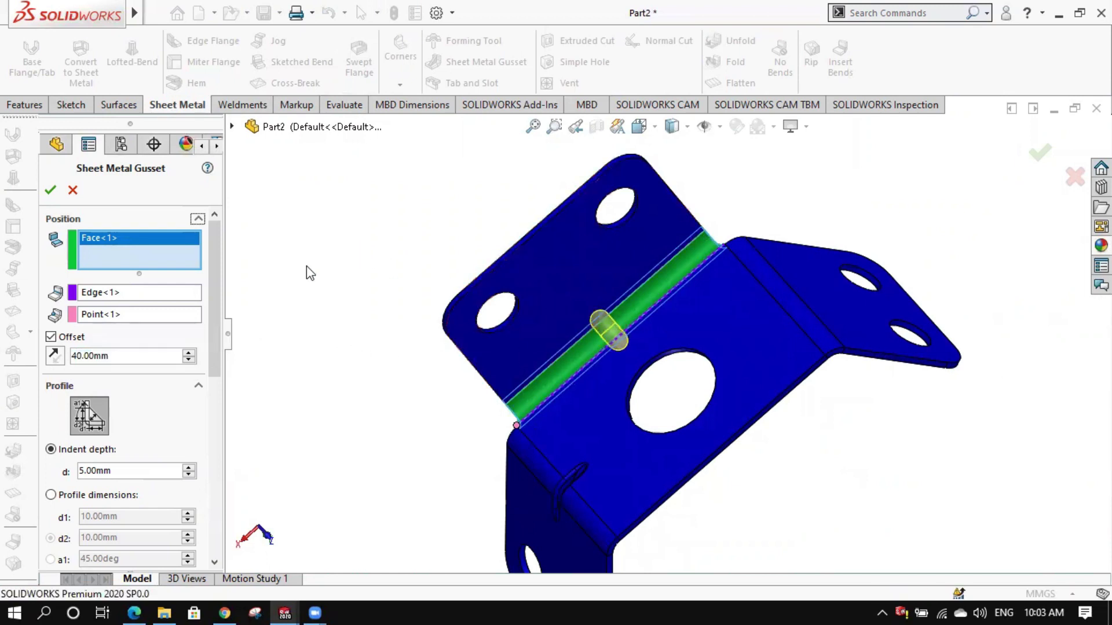
pyautogui.moveTo(215, 336); pyautogui.dragTo(210, 497)
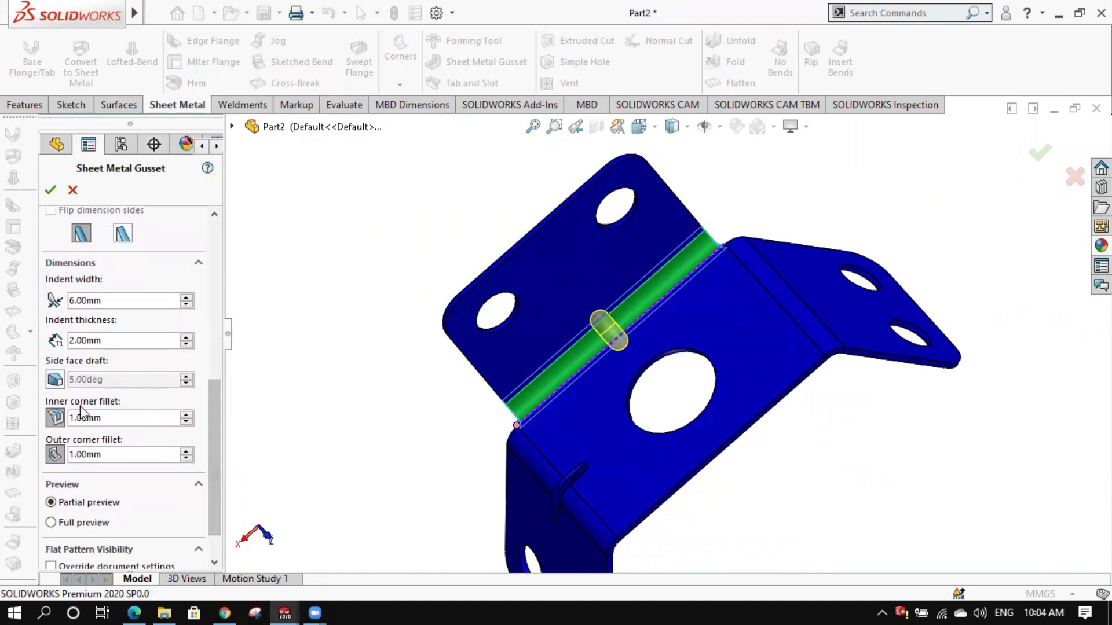
pyautogui.click(51, 192)
# Select the Right Plane and choose Mirror from the Linear Pattern dropdown
pyautogui.moveTo(659, 380)
pyautogui.mouseDown(button='middle')
pyautogui.moveTo(552, 314)
pyautogui.moveTo(559, 347)
pyautogui.mouseUp(button='middle')
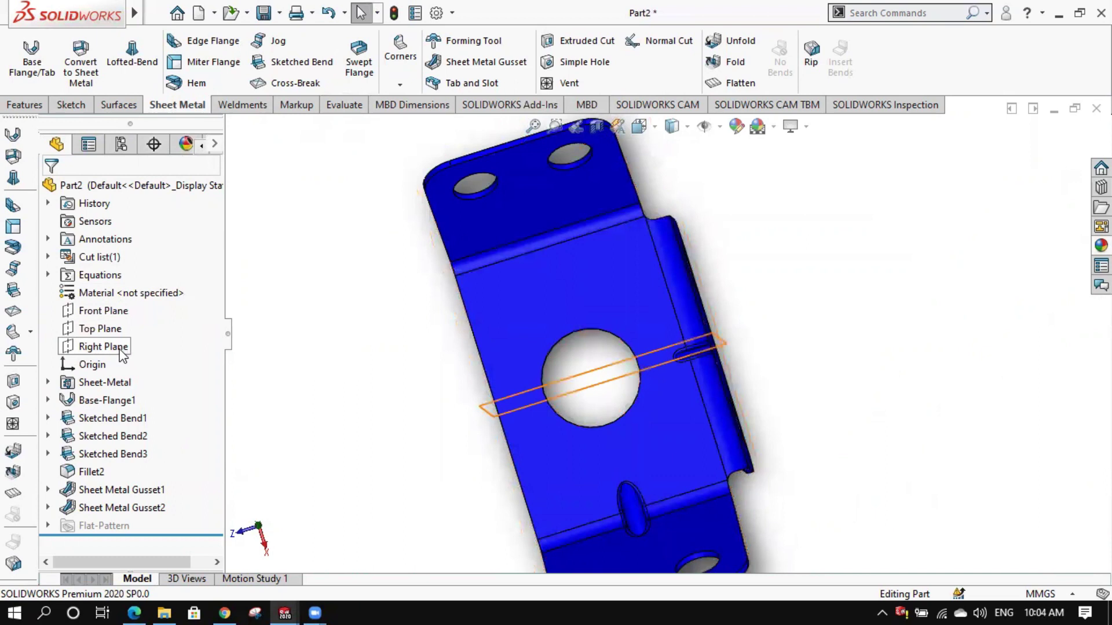
pyautogui.click(120, 350)
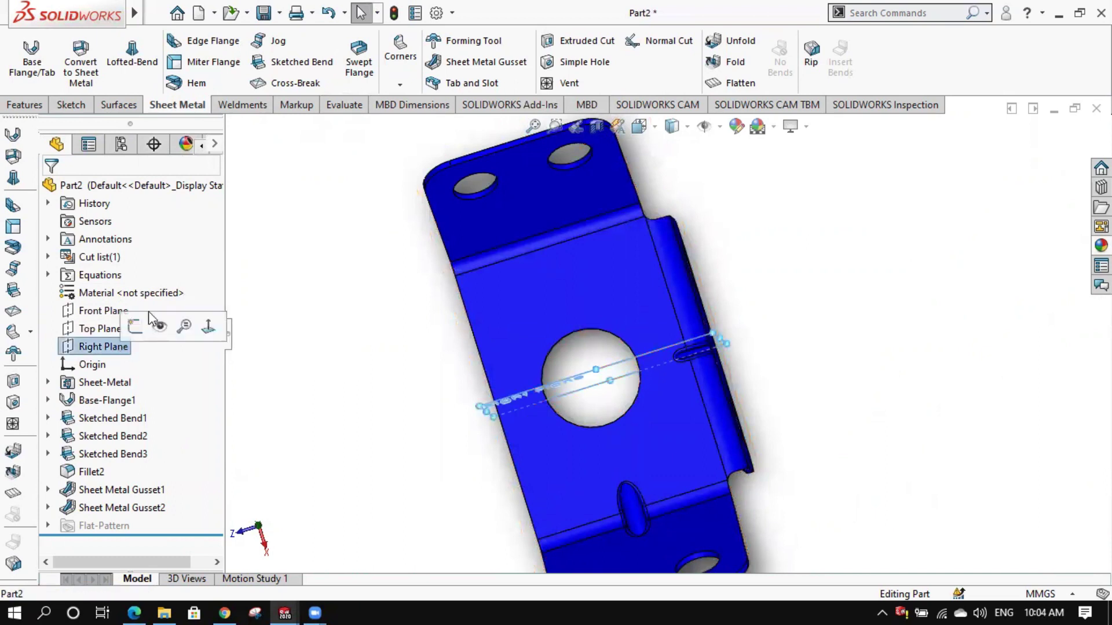
pyautogui.click(22, 106)
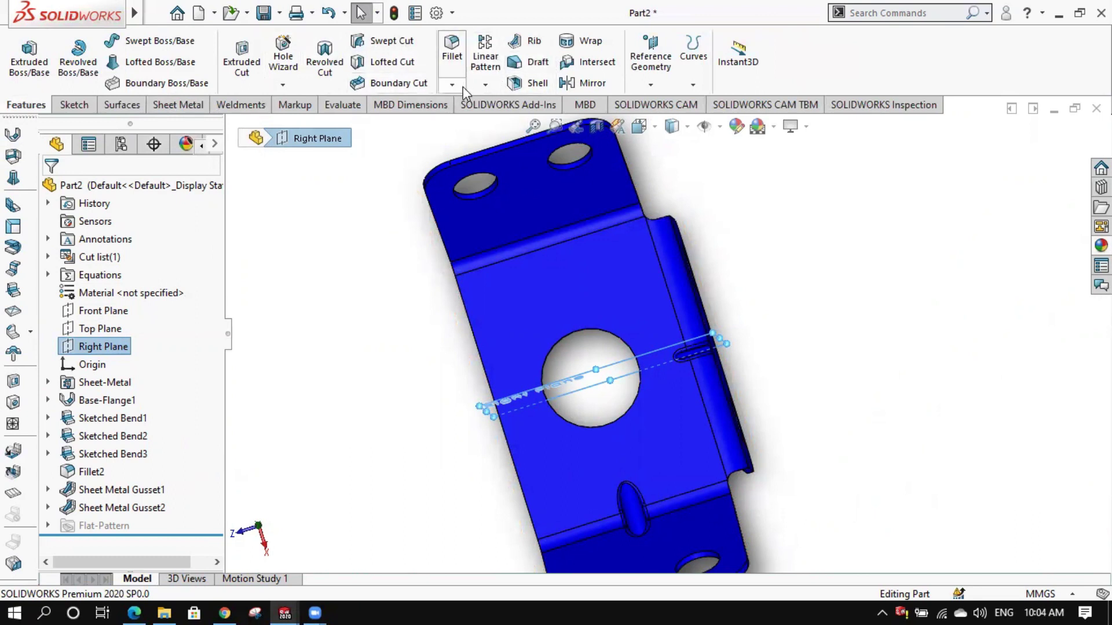
pyautogui.click(486, 86)
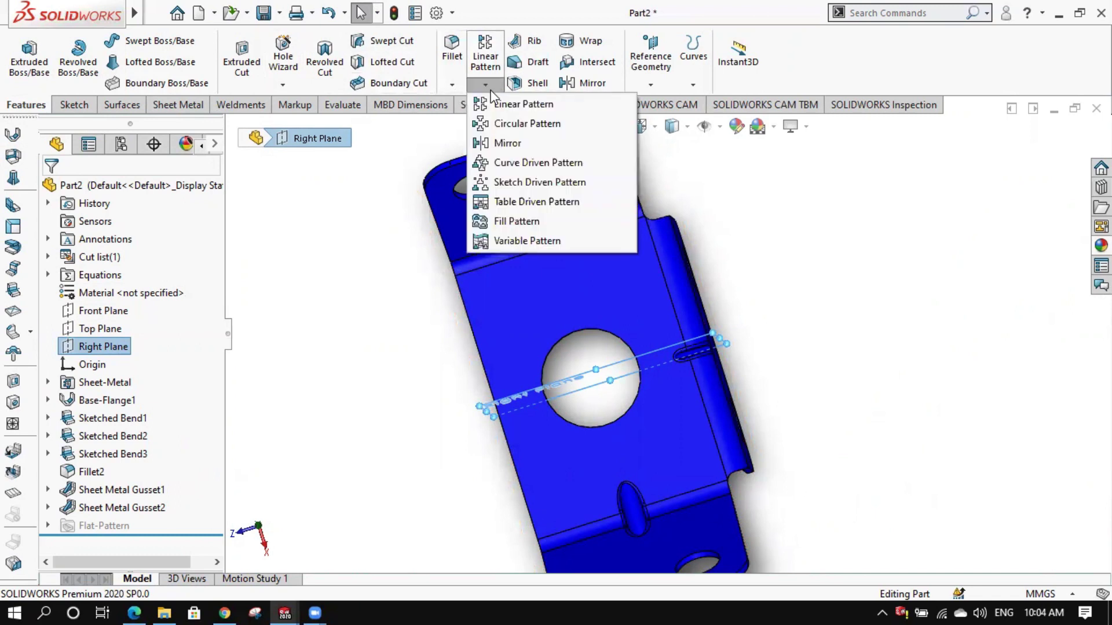
pyautogui.click(508, 144)
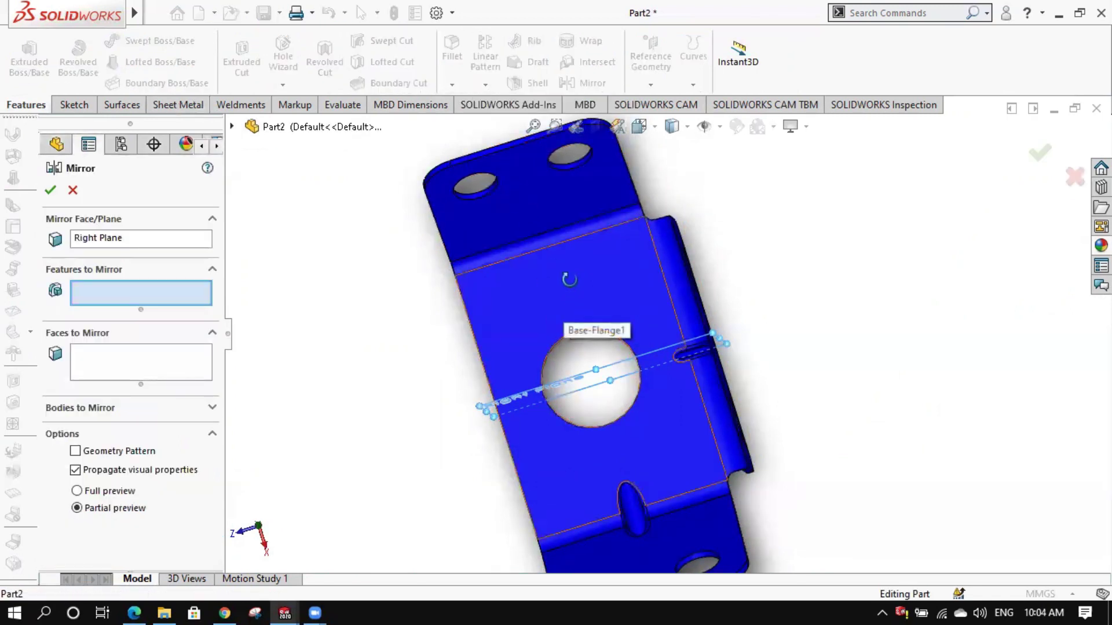
# Mirror Sheet Metal Gusset1 across the Right Plane to create Mirror1
pyautogui.moveTo(564, 321); pyautogui.dragTo(618, 229, button='middle')
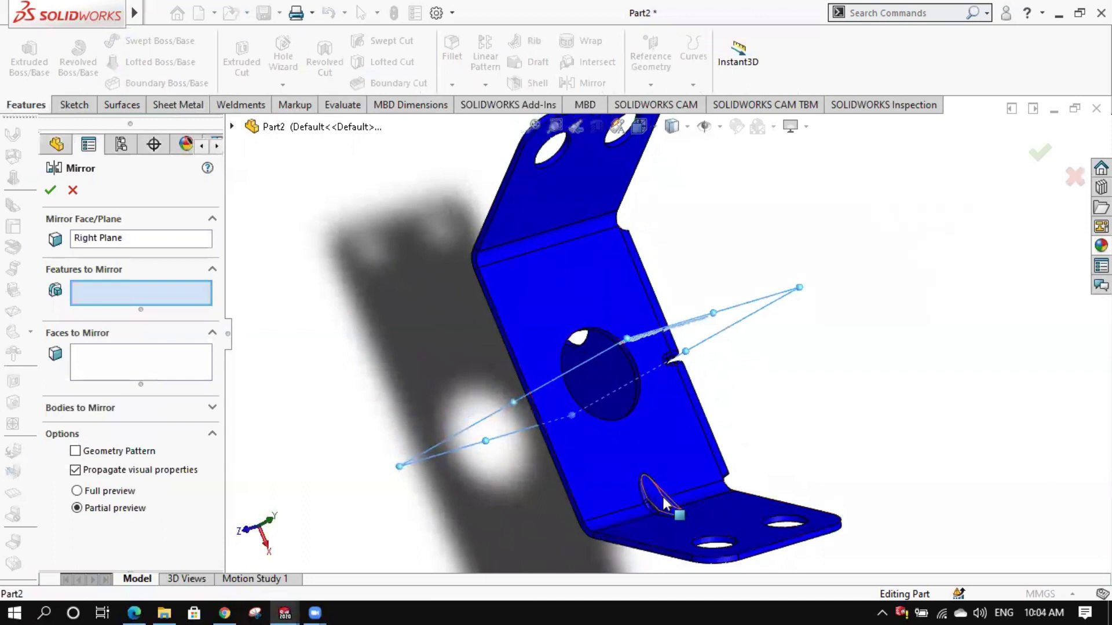
pyautogui.click(654, 500)
pyautogui.moveTo(656, 502)
pyautogui.mouseDown(button='middle')
pyautogui.moveTo(654, 173)
pyautogui.moveTo(496, 227)
pyautogui.mouseUp(button='middle')
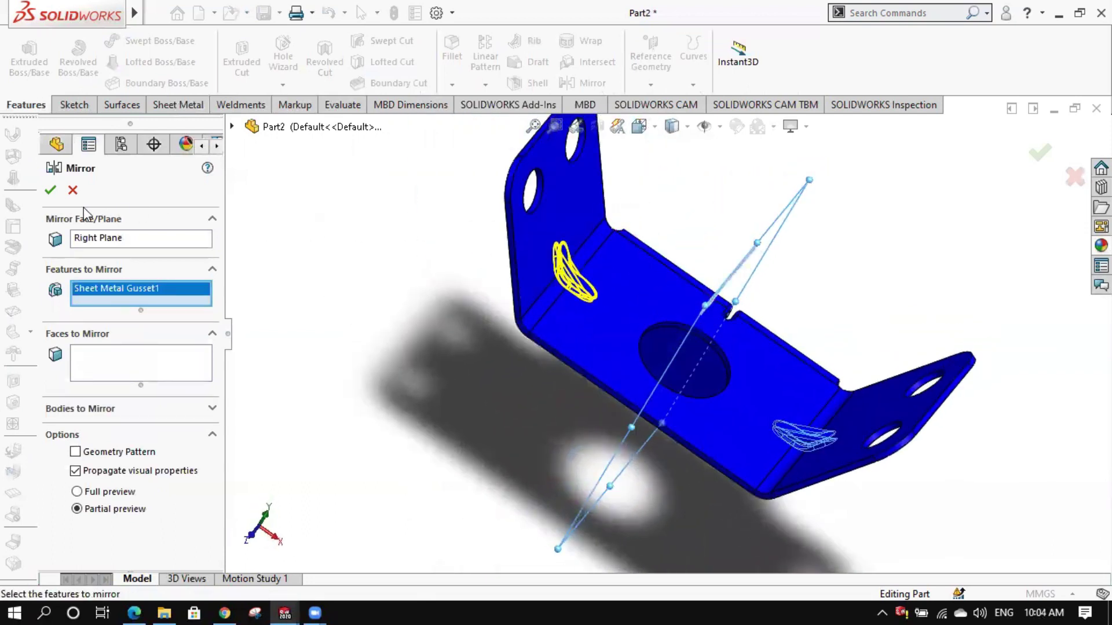
pyautogui.click(53, 186)
# Orbit and zoom around the bracket to inspect the mirrored gussets
pyautogui.moveTo(330, 260)
pyautogui.mouseDown(button='middle')
pyautogui.moveTo(676, 340)
pyautogui.moveTo(765, 342)
pyautogui.moveTo(681, 342)
pyautogui.moveTo(780, 432)
pyautogui.moveTo(695, 457)
pyautogui.moveTo(789, 363)
pyautogui.moveTo(866, 257)
pyautogui.moveTo(931, 288)
pyautogui.moveTo(737, 409)
pyautogui.moveTo(677, 425)
pyautogui.moveTo(783, 327)
pyautogui.moveTo(793, 431)
pyautogui.moveTo(826, 380)
pyautogui.moveTo(944, 414)
pyautogui.moveTo(911, 527)
pyautogui.moveTo(919, 436)
pyautogui.moveTo(626, 380)
pyautogui.moveTo(623, 355)
pyautogui.moveTo(568, 296)
pyautogui.mouseUp(button='middle')
pyautogui.scroll(-5, 716, 389)
pyautogui.scroll(3, 715, 389)
pyautogui.scroll(-2, 626, 380)
pyautogui.scroll(-2, 626, 380)
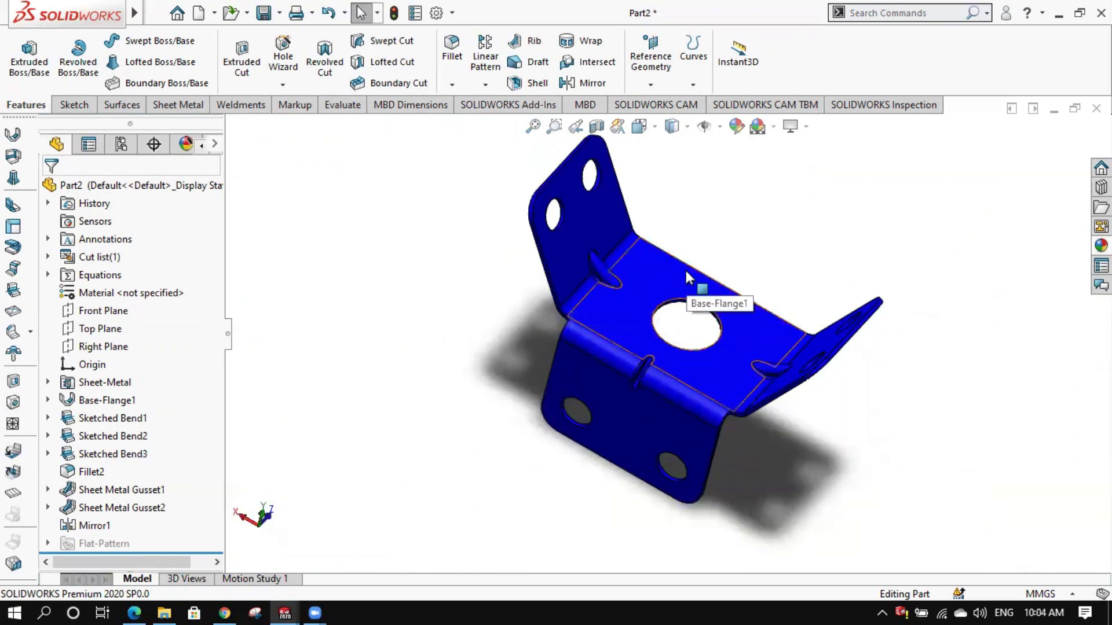
pyautogui.scroll(2, 666, 331)
pyautogui.moveTo(736, 289); pyautogui.dragTo(747, 301, button='middle')
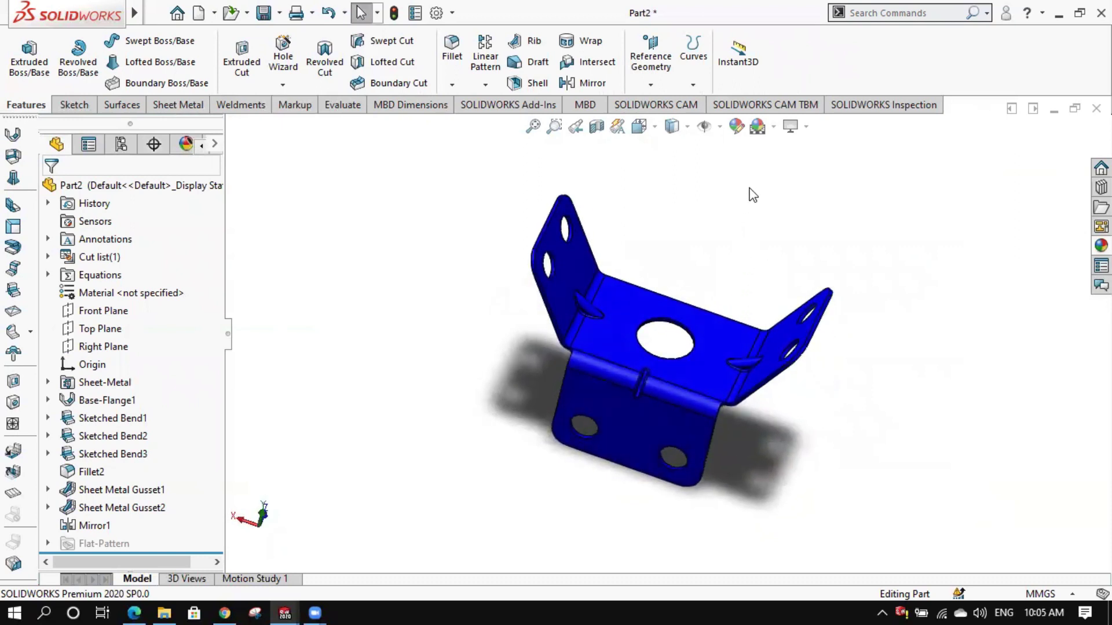
pyautogui.click(195, 110)
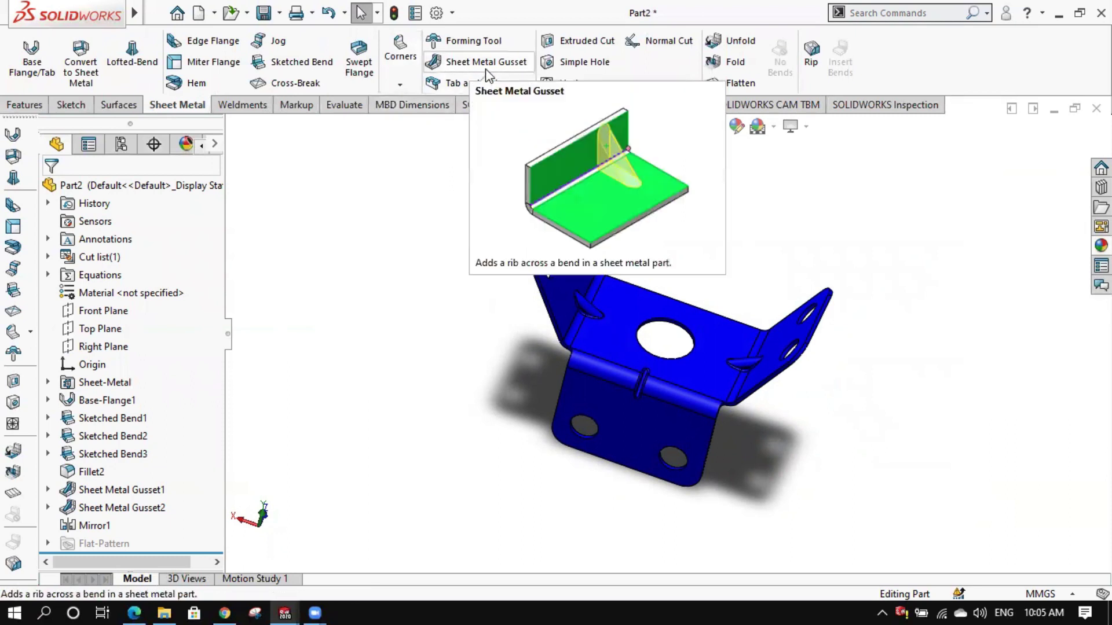
pyautogui.click(728, 84)
pyautogui.moveTo(704, 317)
pyautogui.mouseDown(button='middle')
pyautogui.moveTo(740, 428)
pyautogui.moveTo(724, 478)
pyautogui.mouseUp(button='middle')
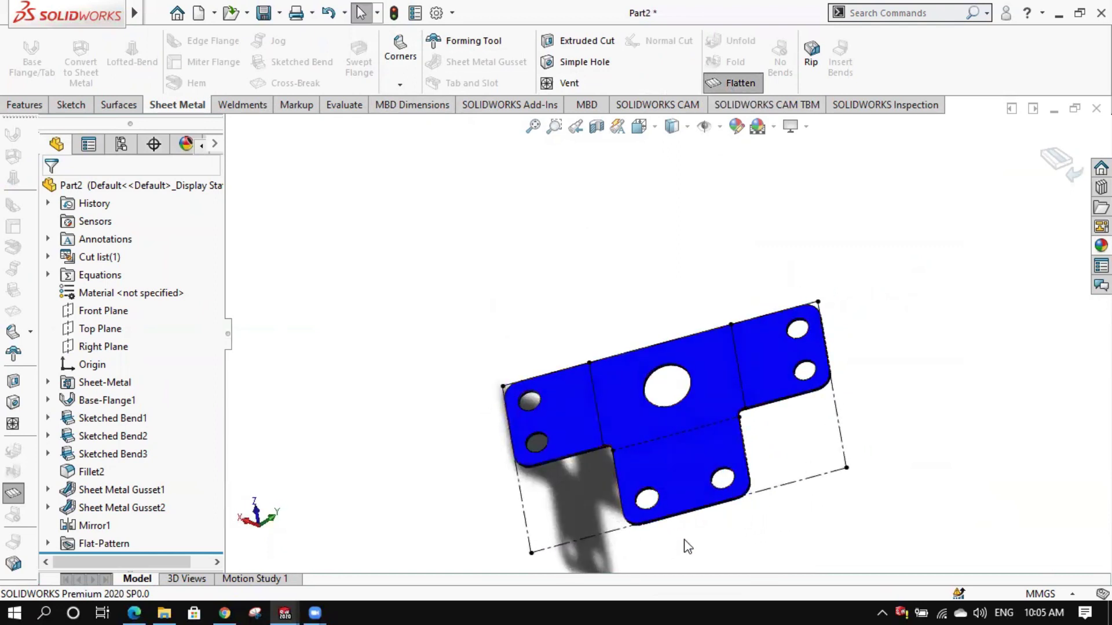
pyautogui.scroll(-2, 685, 543)
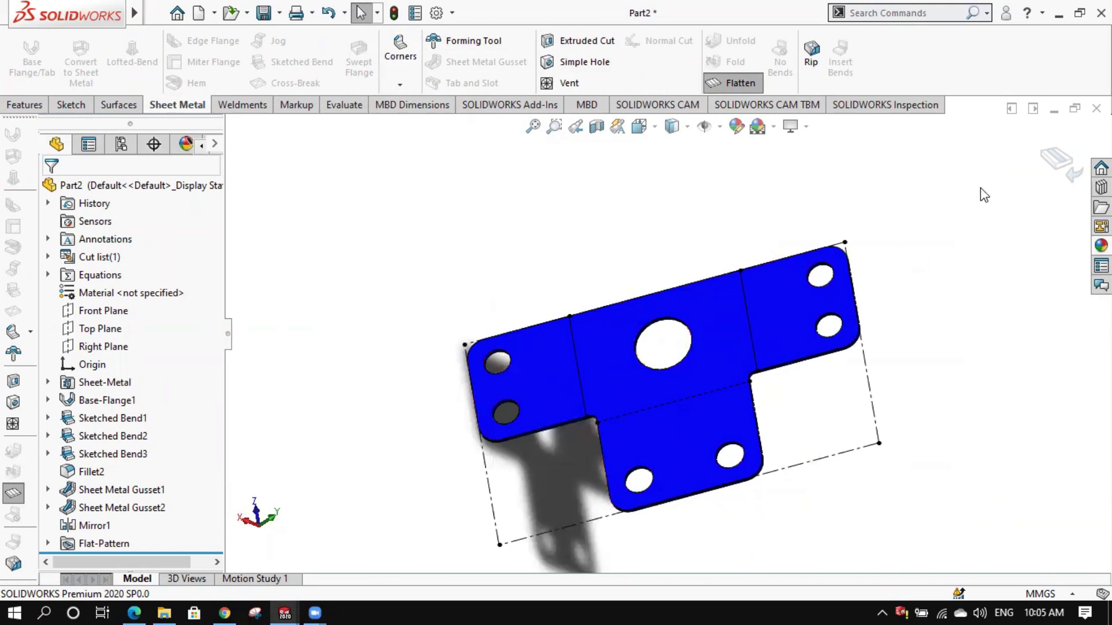
pyautogui.click(1065, 161)
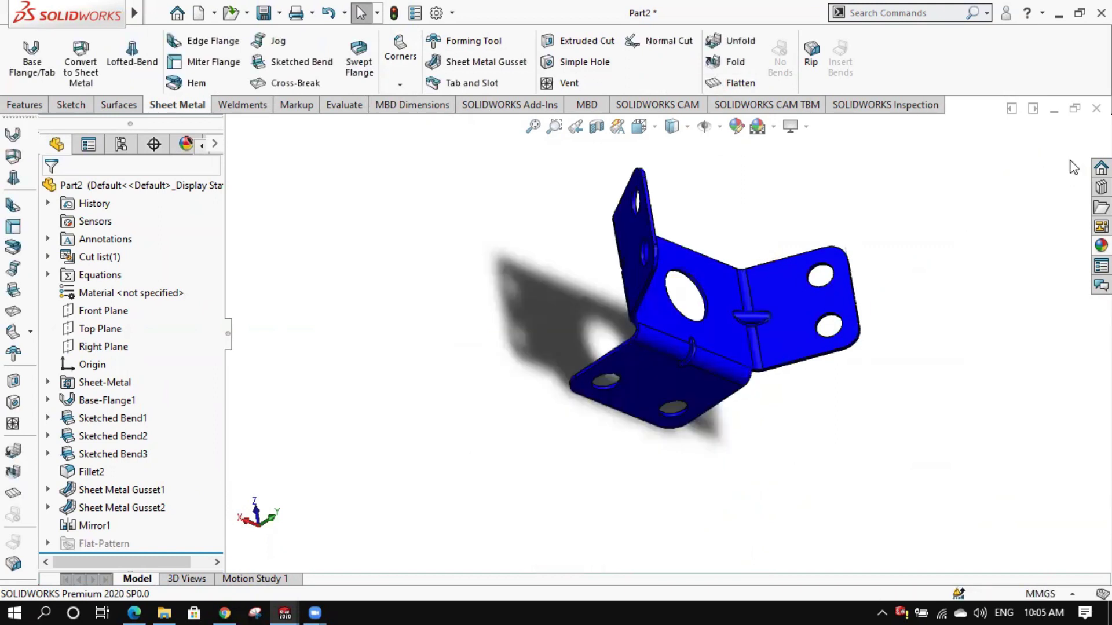
pyautogui.moveTo(747, 324)
pyautogui.mouseDown(button='middle')
pyautogui.moveTo(676, 252)
pyautogui.moveTo(688, 268)
pyautogui.mouseUp(button='middle')
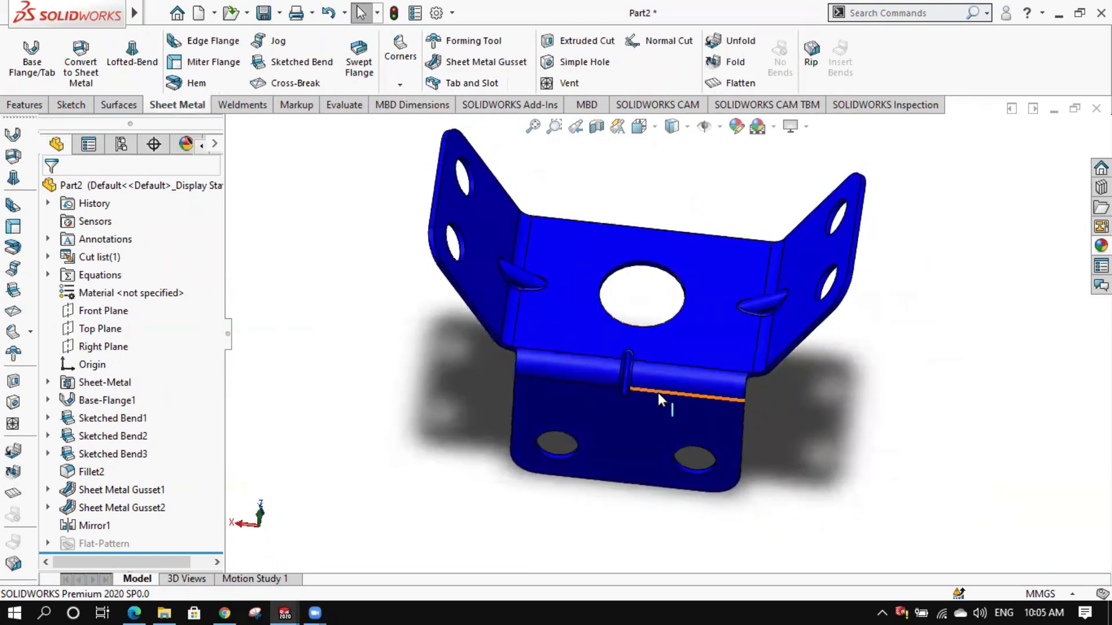
pyautogui.press('f')
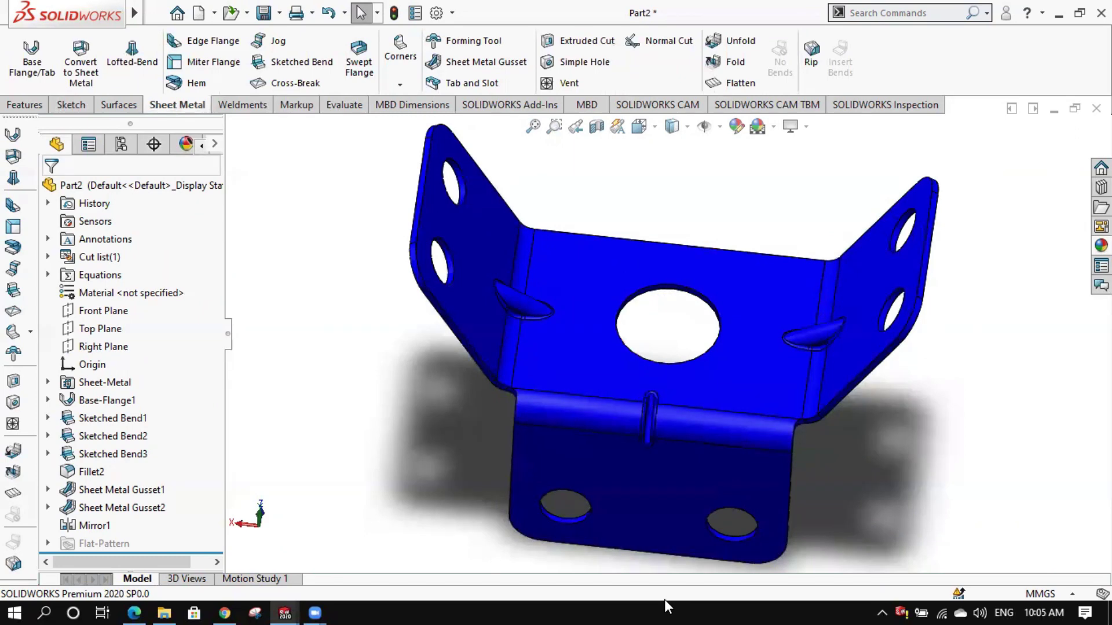